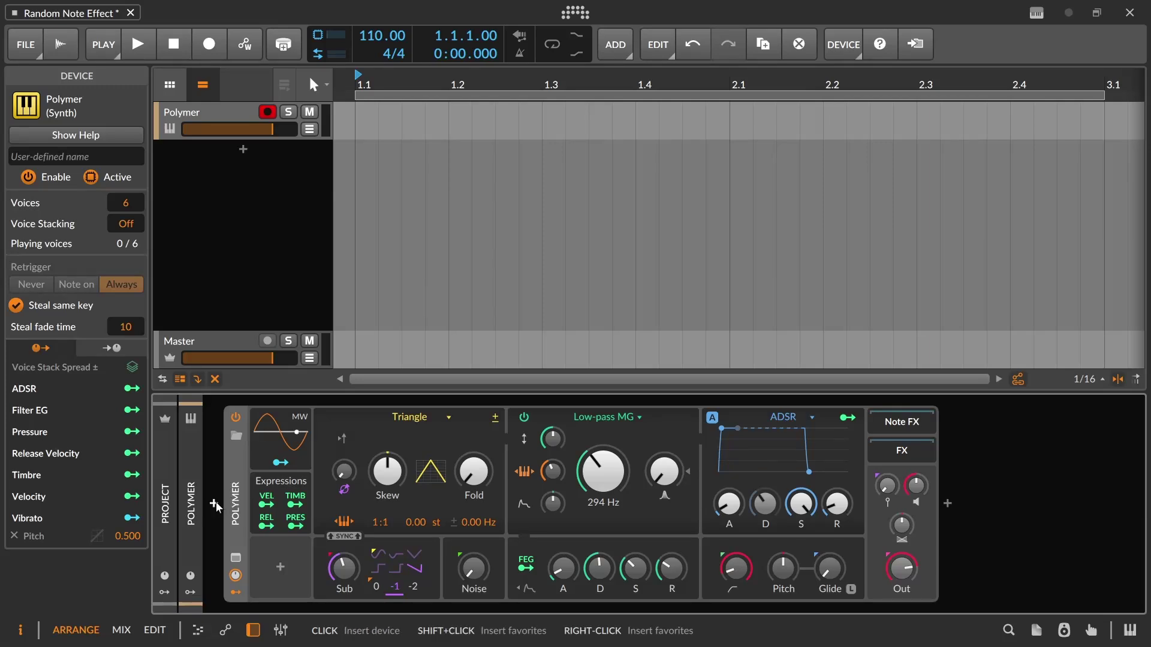
# Insert a Randomize note effect, found by searching 'ra', in front of the Polymer synth
pyautogui.click(214, 502)
pyautogui.write('ra')
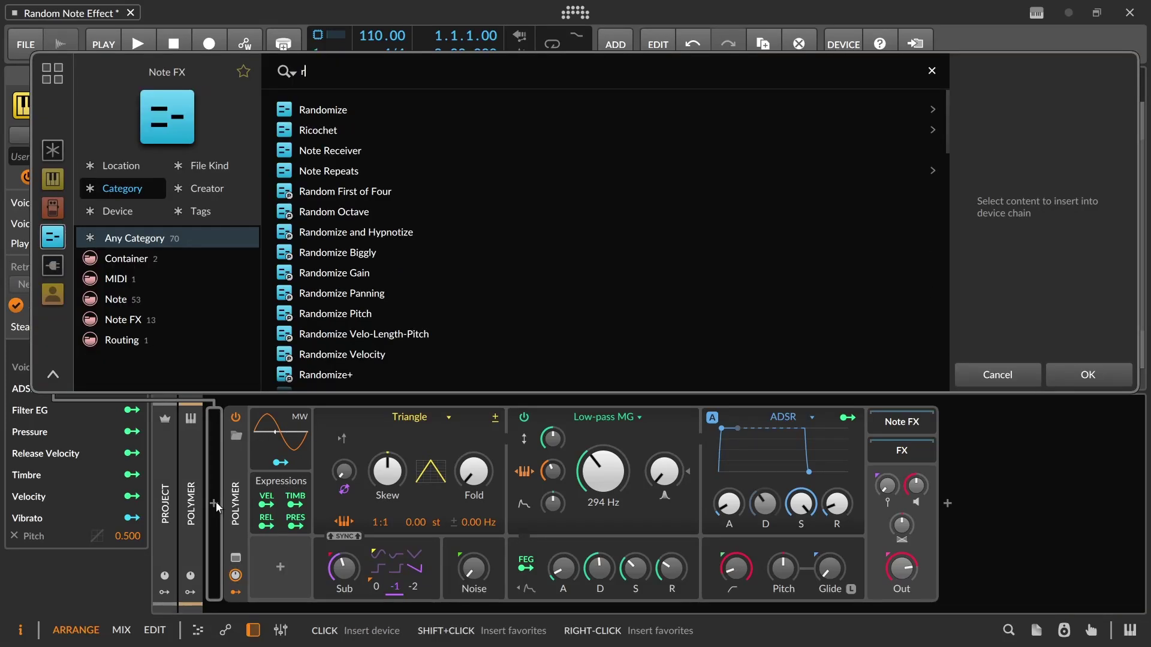
pyautogui.click(421, 109)
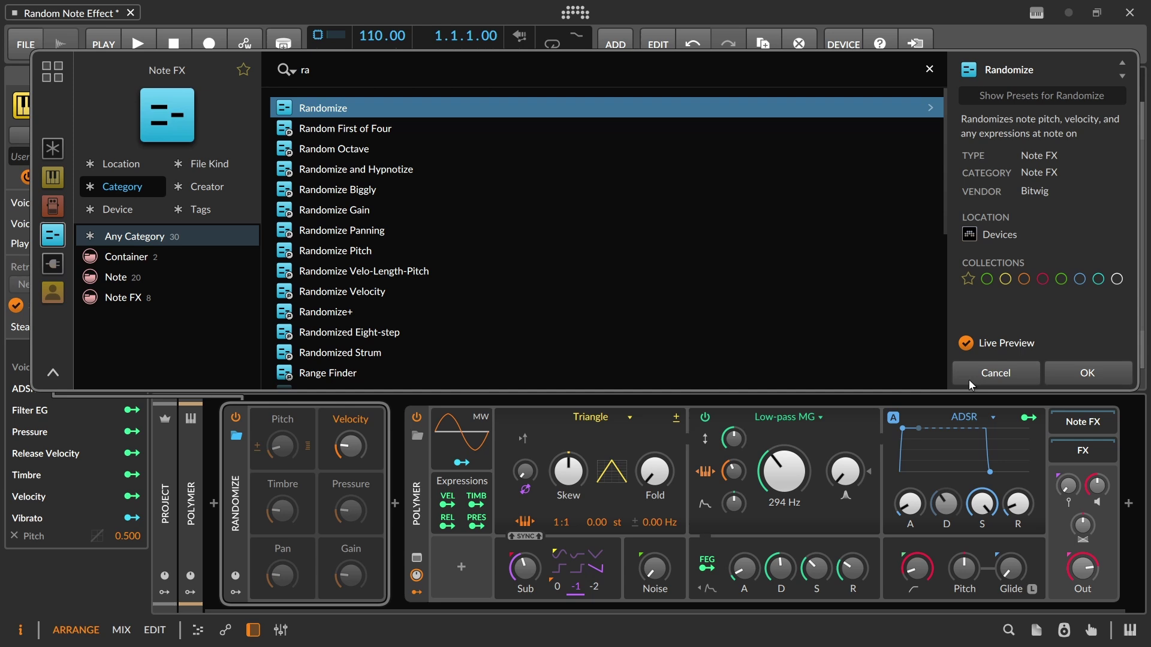
pyautogui.click(1079, 368)
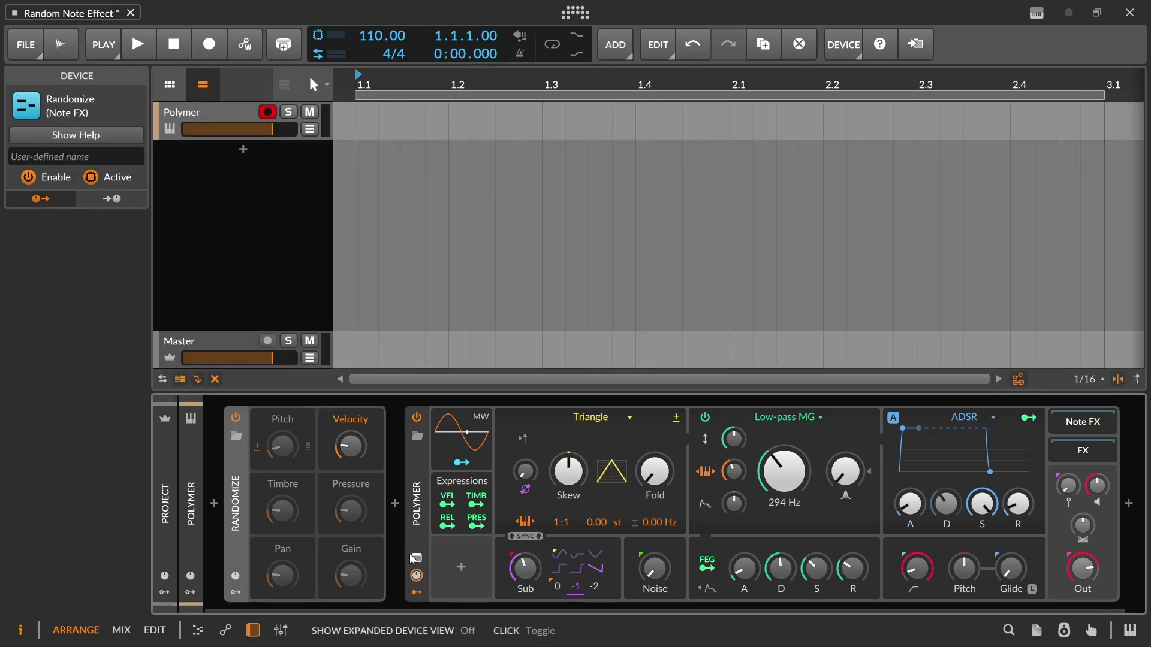
# Switch off Randomize's velocity randomization and return its Fold knob to 0.00 st
pyautogui.click(357, 420)
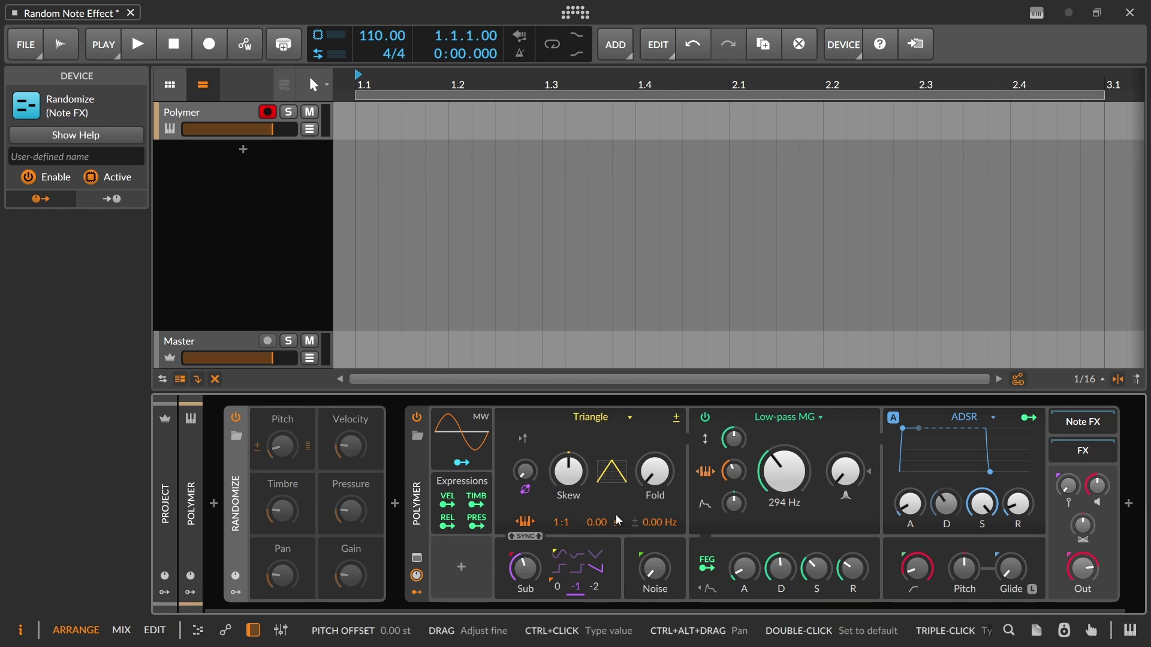
pyautogui.moveTo(655, 471)
pyautogui.mouseDown()
pyautogui.moveTo(655, 446)
pyautogui.moveTo(654, 479)
pyautogui.moveTo(667, 479)
pyautogui.mouseUp()
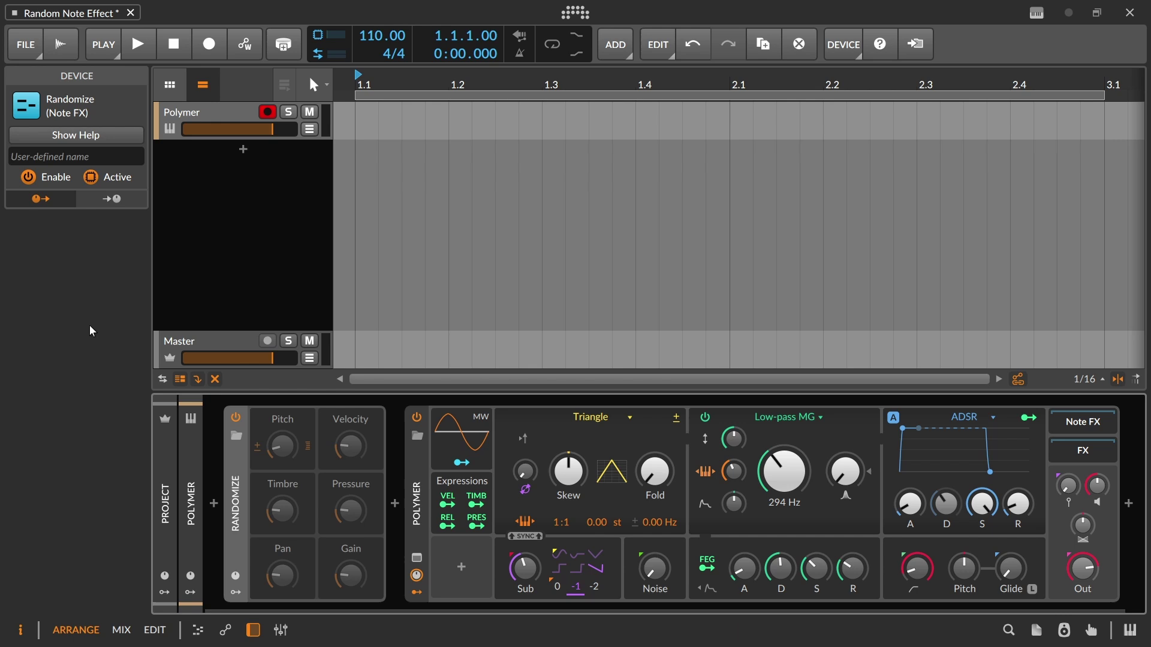
# Record about two bars of repeated notes into a Polymer #1 clip with automation writing off
pyautogui.click(211, 43)
pyautogui.click(240, 41)
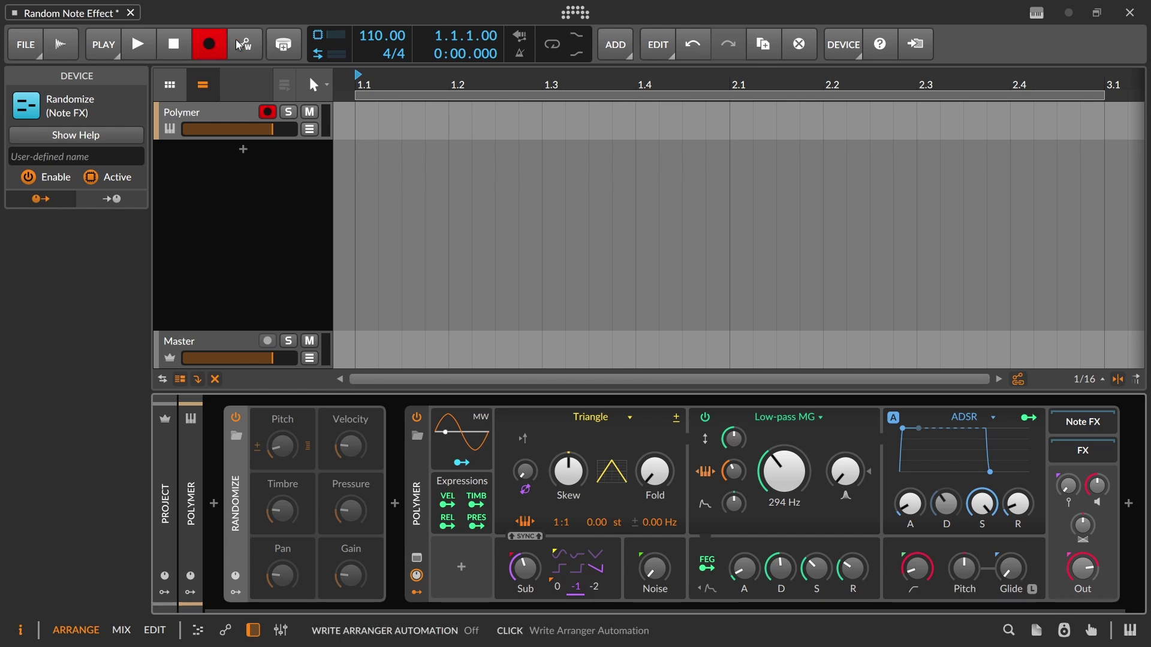
pyautogui.click(145, 39)
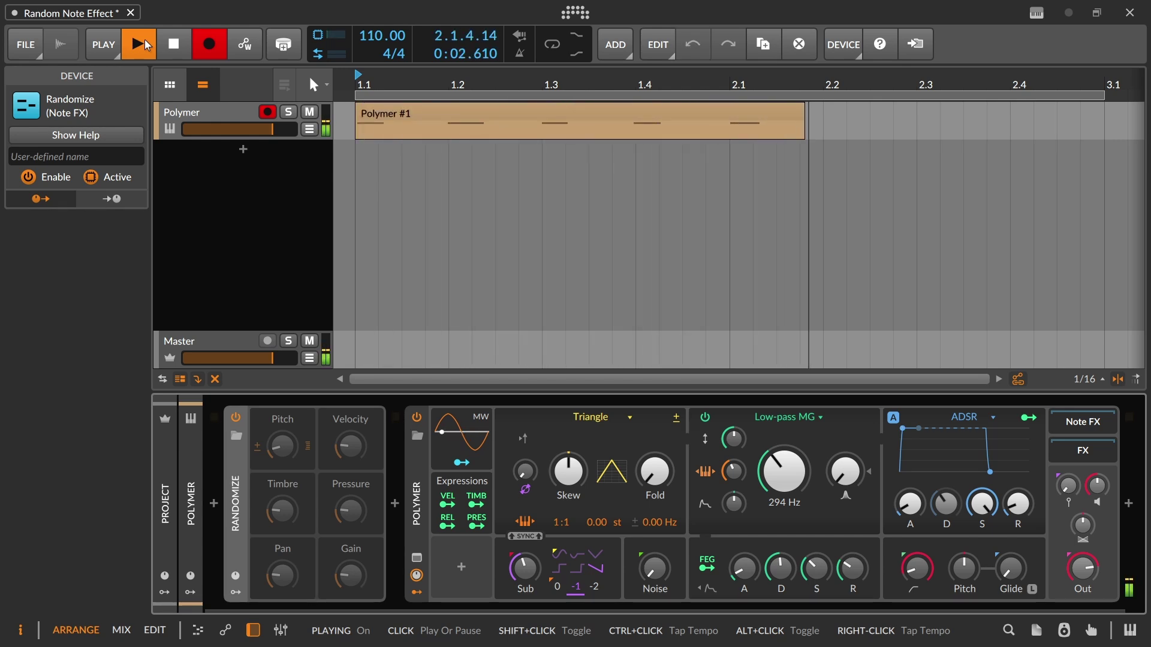
pyautogui.click(145, 40)
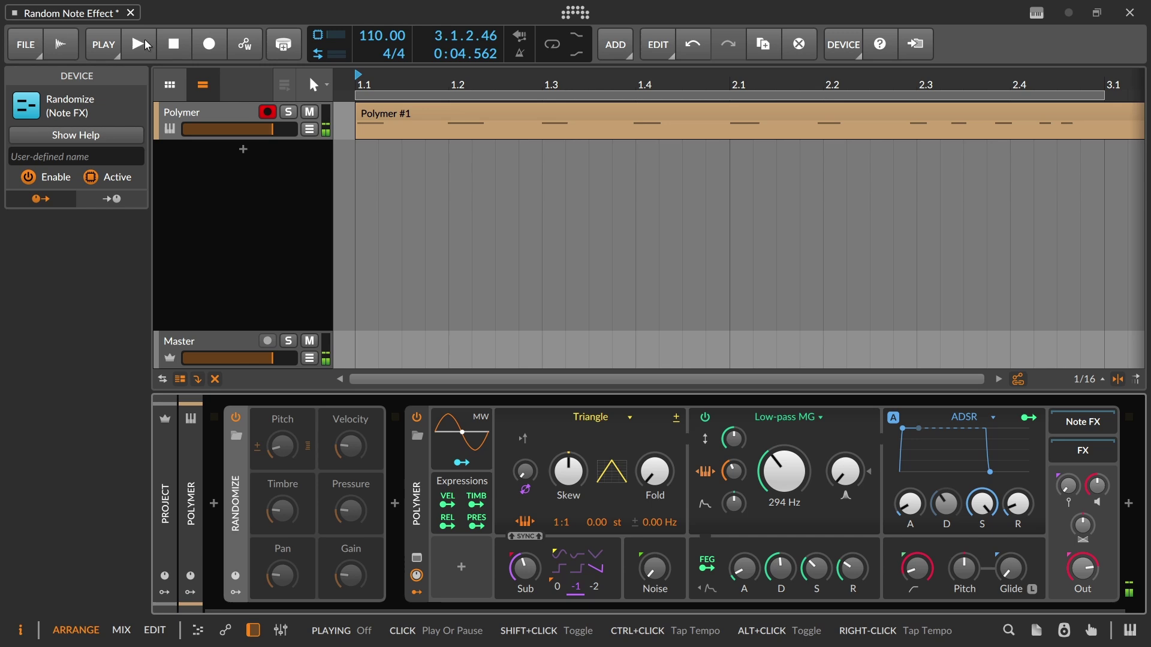
# Transpose all eleven Polymer #1 notes up an octave from C2 to C3
pyautogui.scroll(-3, 420, 84)
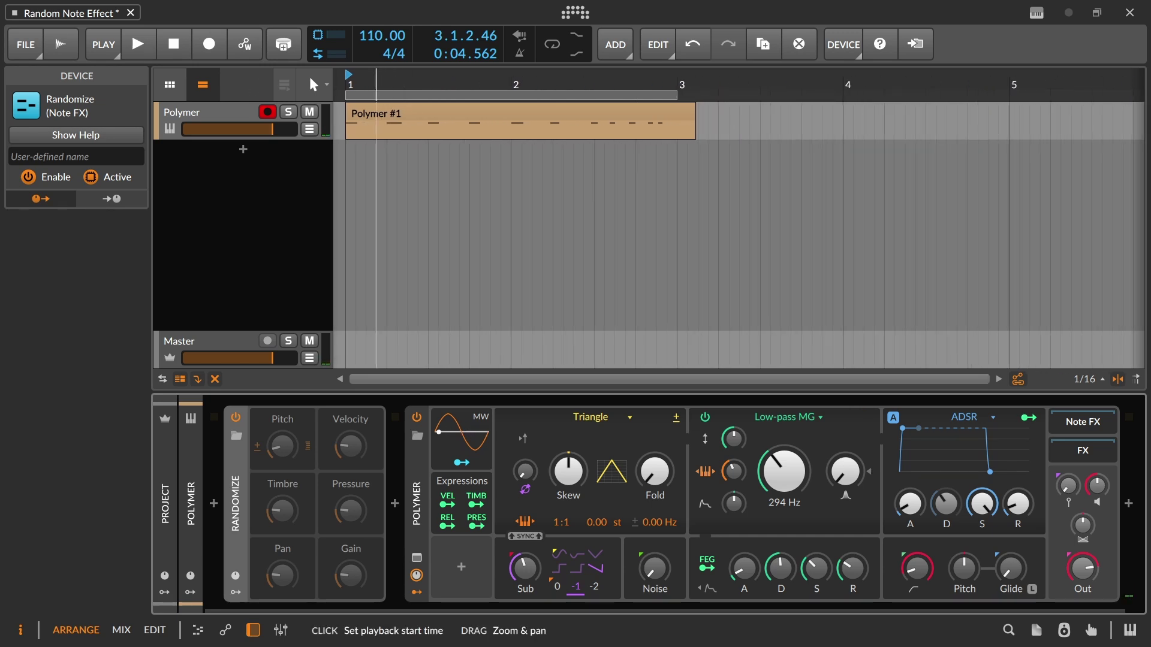
pyautogui.doubleClick(366, 123)
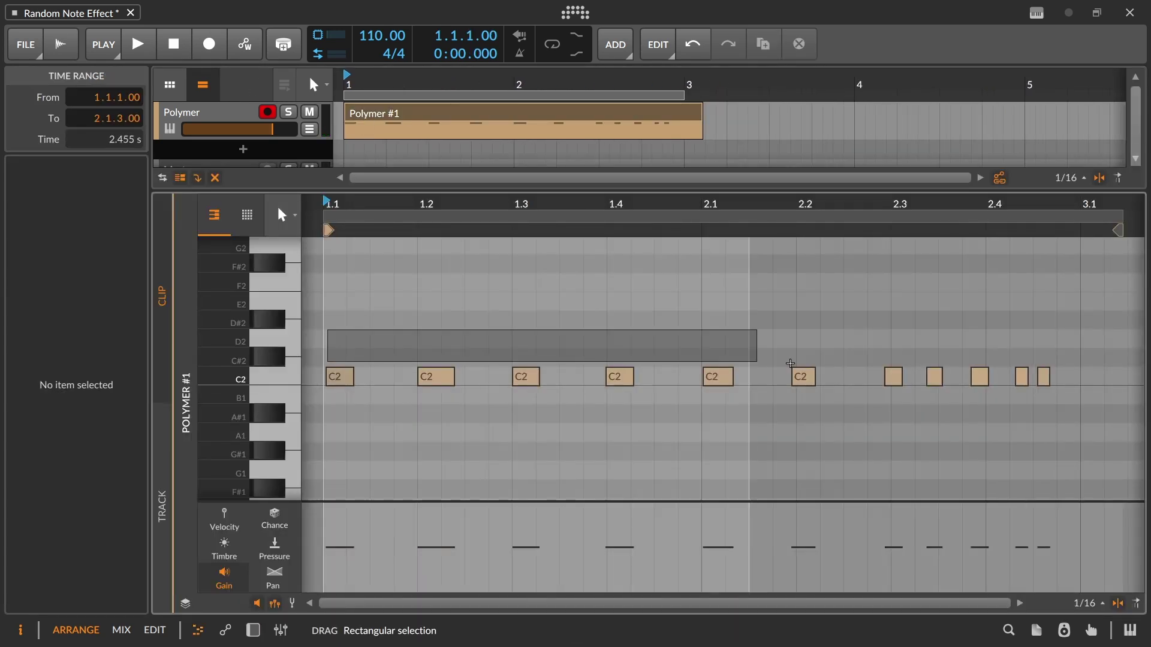
pyautogui.moveTo(790, 363); pyautogui.dragTo(1064, 384)
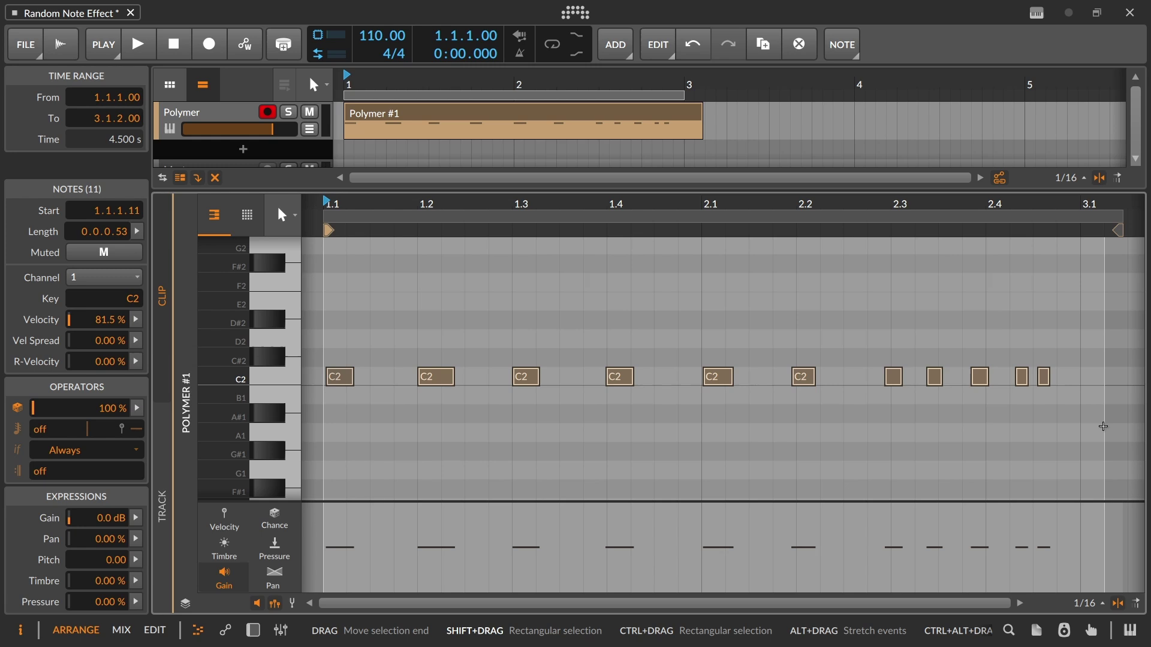
pyautogui.hotkey('shift', 'Up')
# Show the Polymer device chain, clear the selection, and reopen the Polymer #1 notes
pyautogui.doubleClick(168, 114)
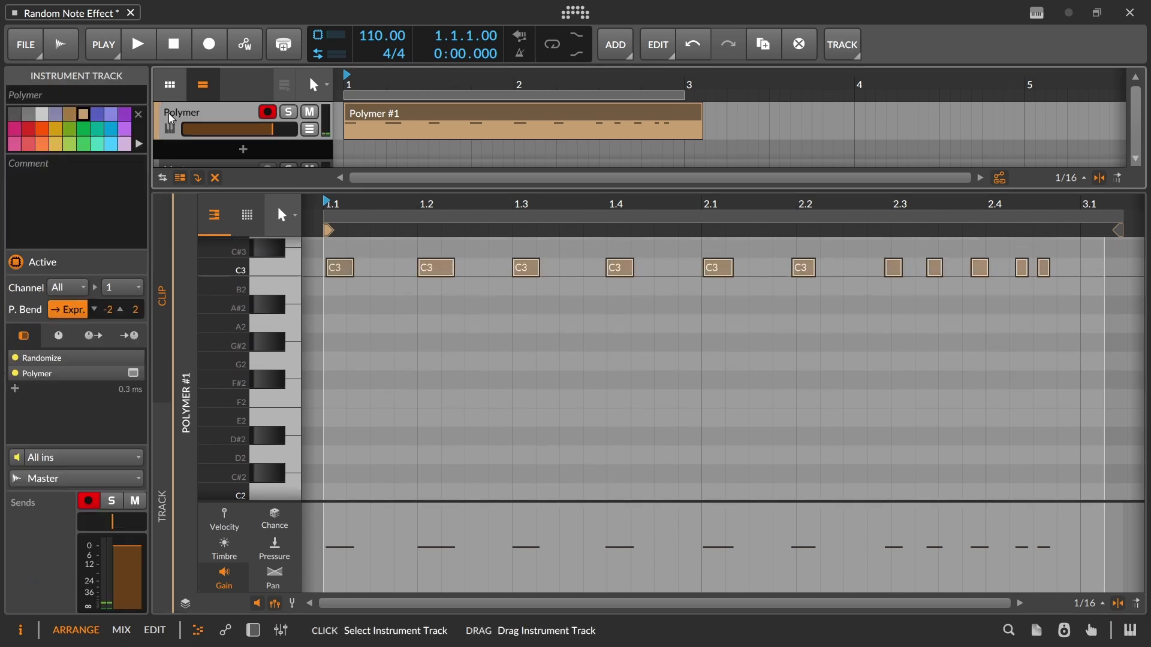
pyautogui.click(355, 256)
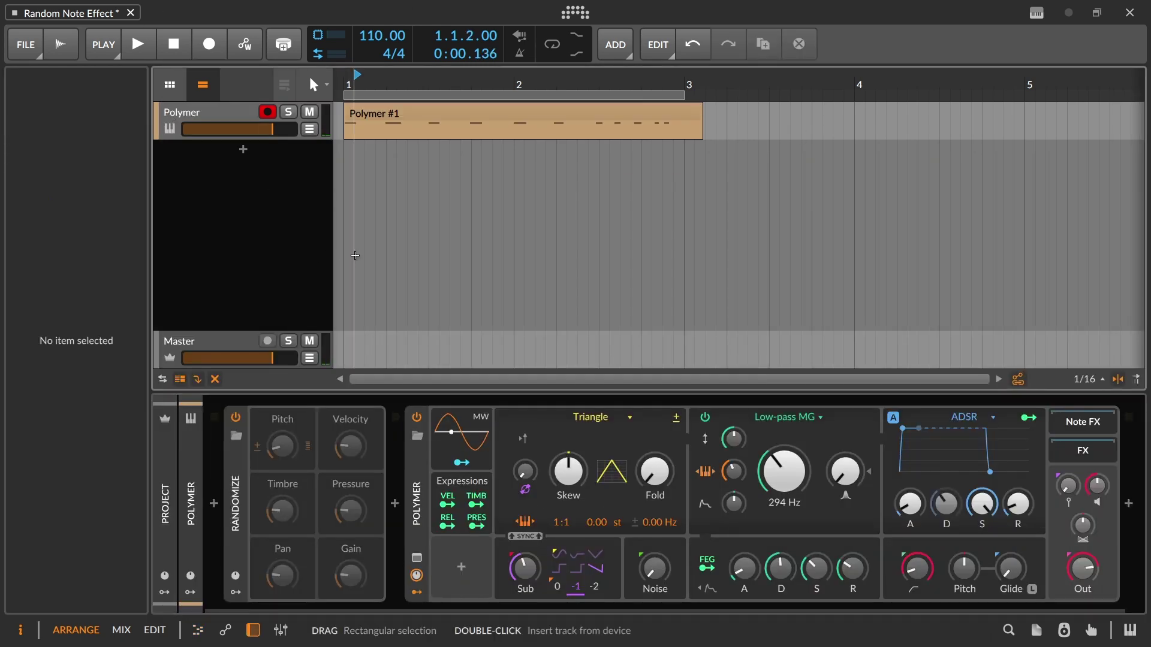
pyautogui.doubleClick(452, 122)
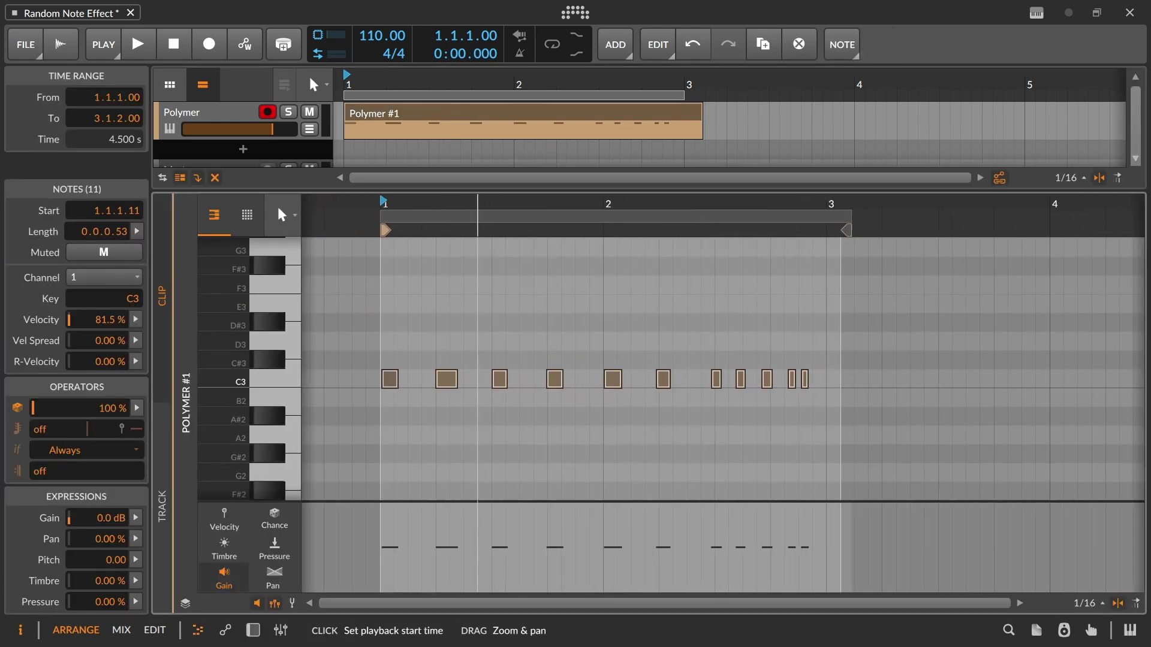
# Reselect all eleven C3 notes and raise Chaos in their Pitch spread settings
pyautogui.click(457, 278)
pyautogui.moveTo(376, 340); pyautogui.dragTo(829, 398)
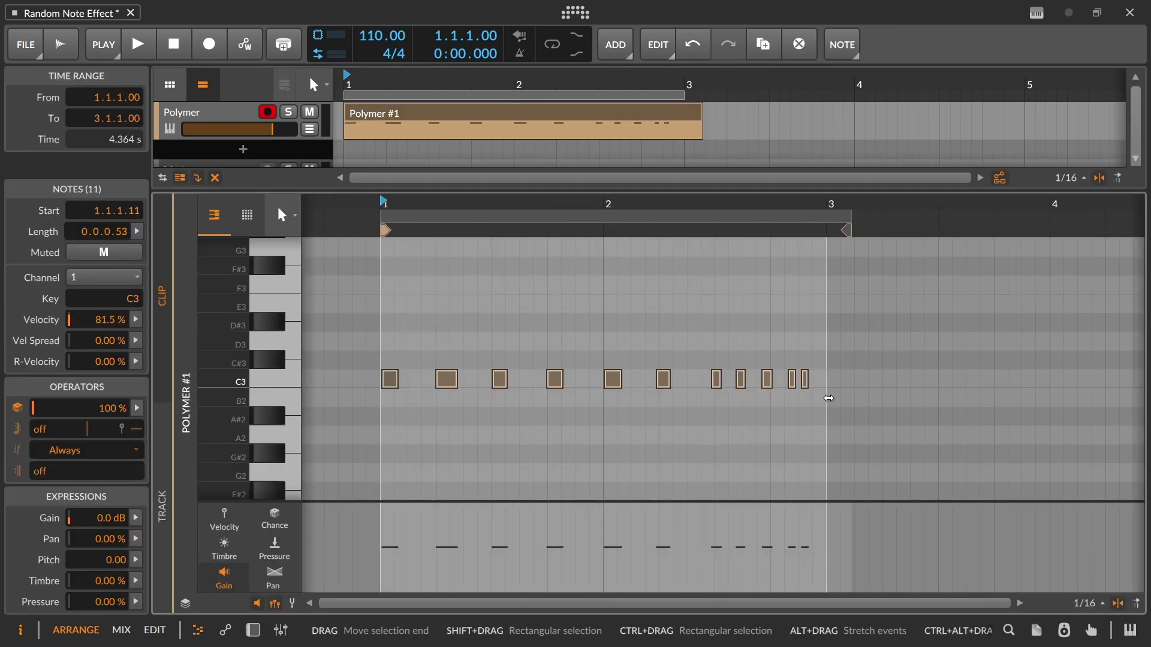
pyautogui.click(137, 561)
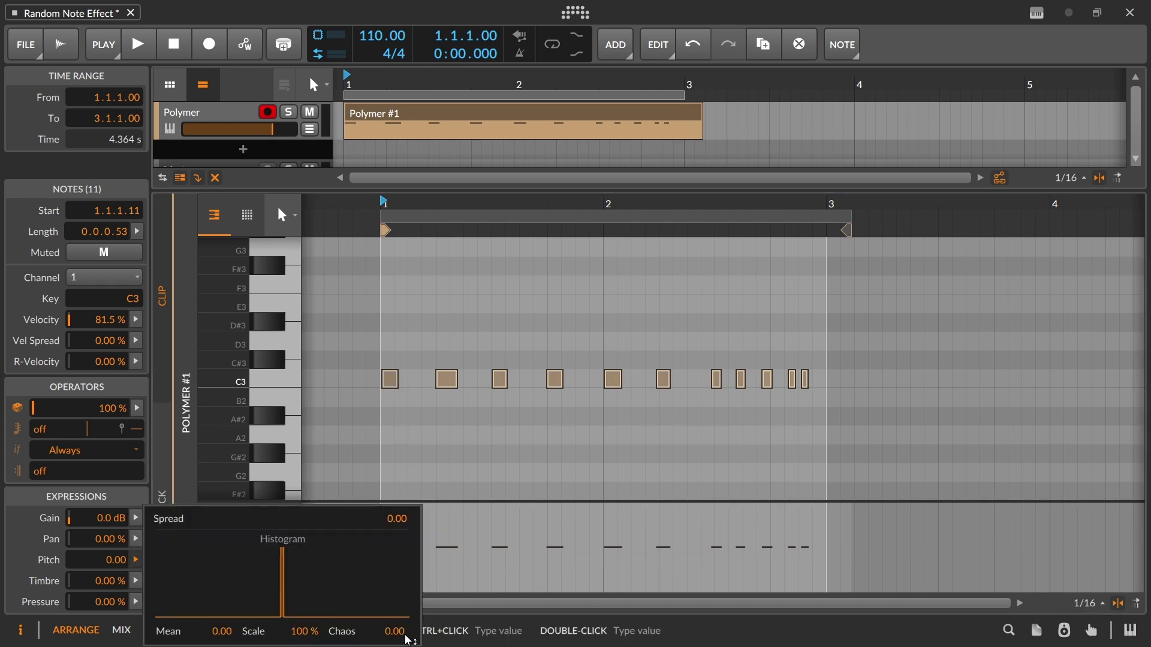
pyautogui.moveTo(333, 566); pyautogui.dragTo(336, 539)
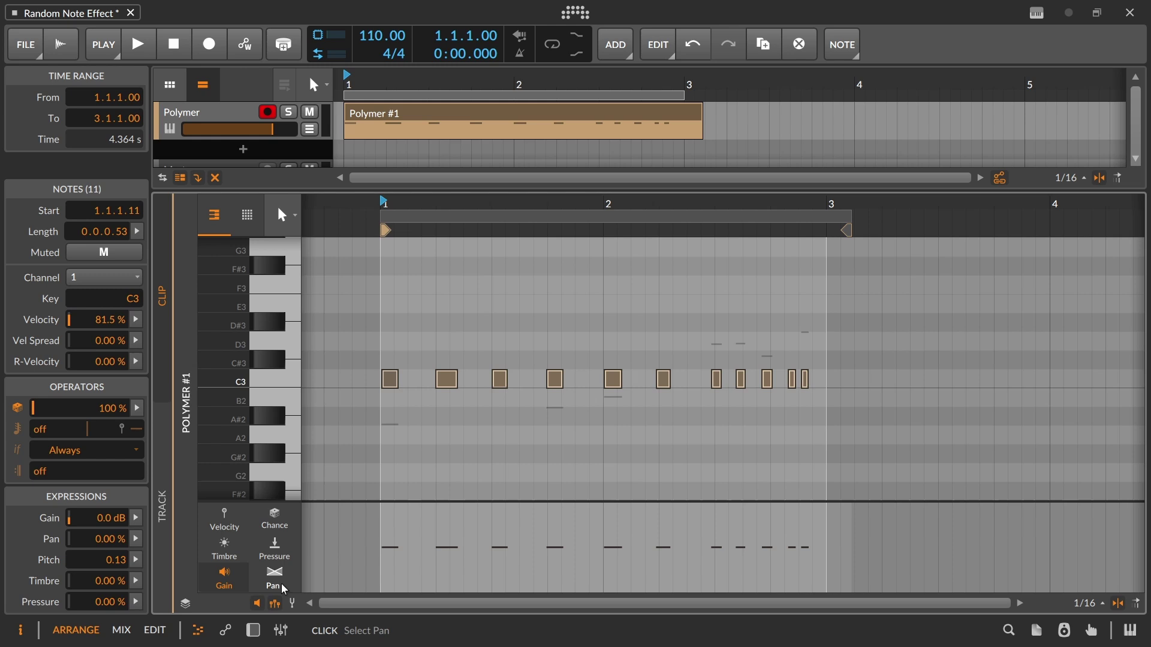
# Show note expressions and select the first note, revealing its -2.43 pitch offset
pyautogui.click(277, 605)
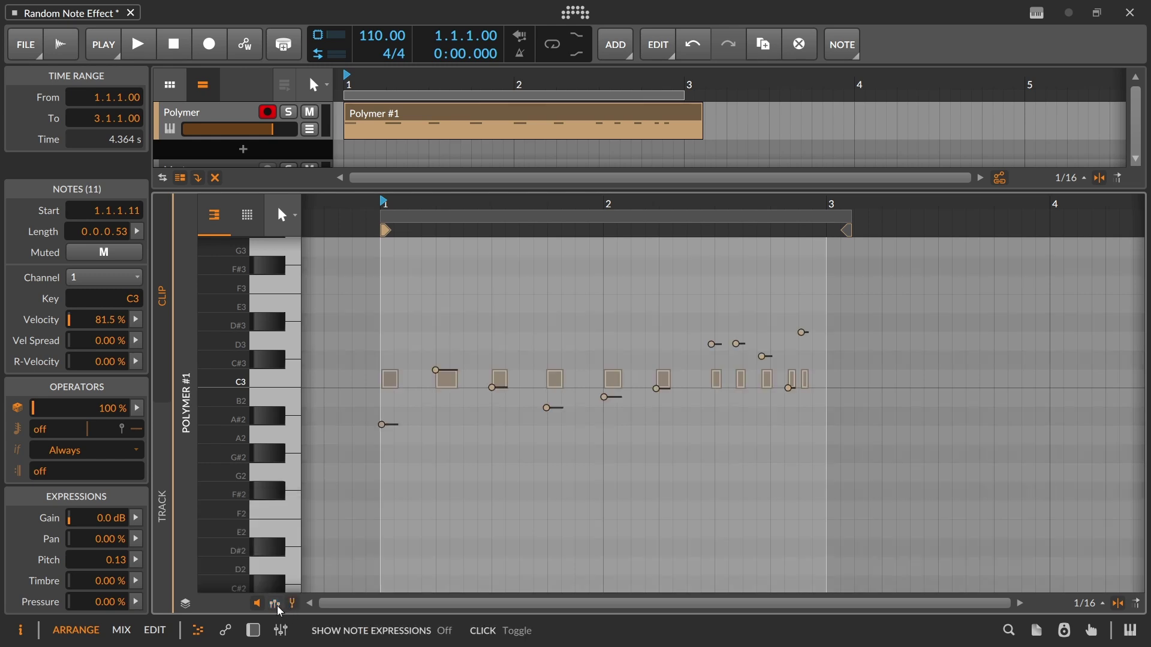
pyautogui.click(399, 437)
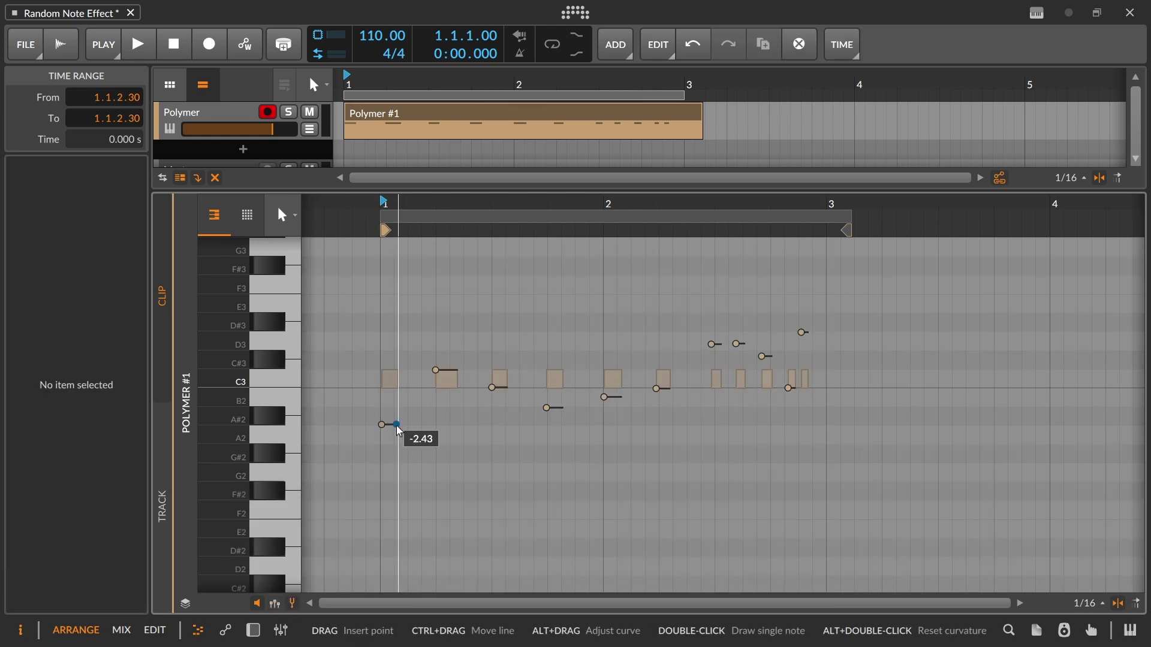
pyautogui.click(390, 380)
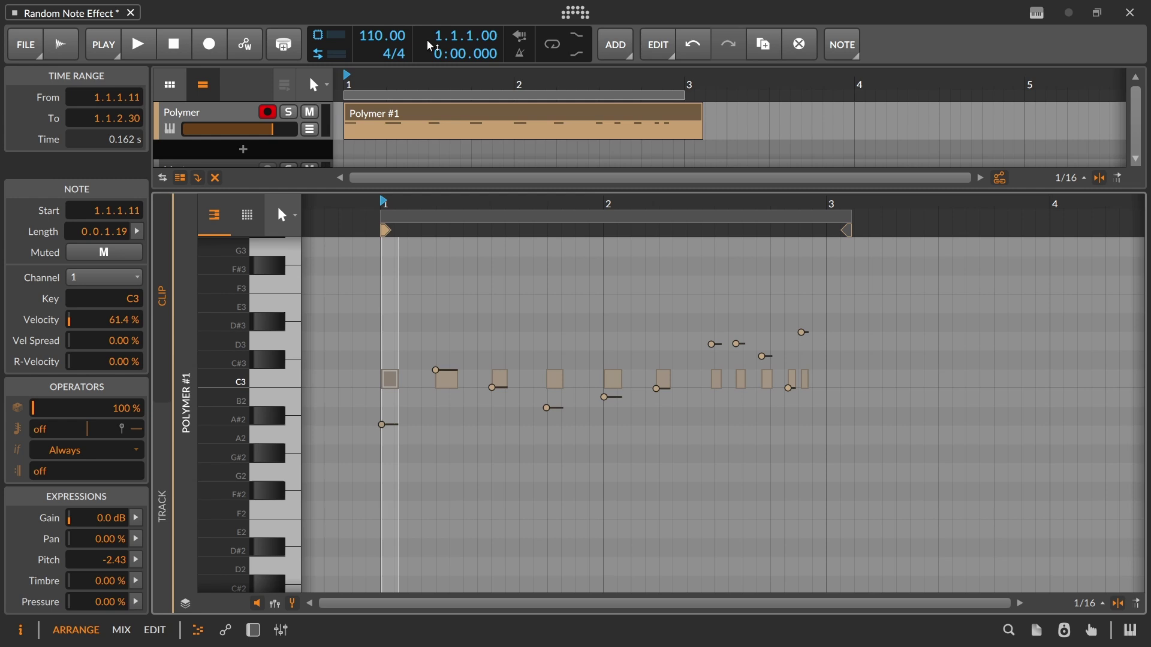
# Add a new instrument track, Inst 2, below Polymer and select it
pyautogui.rightClick(272, 151)
pyautogui.click(303, 164)
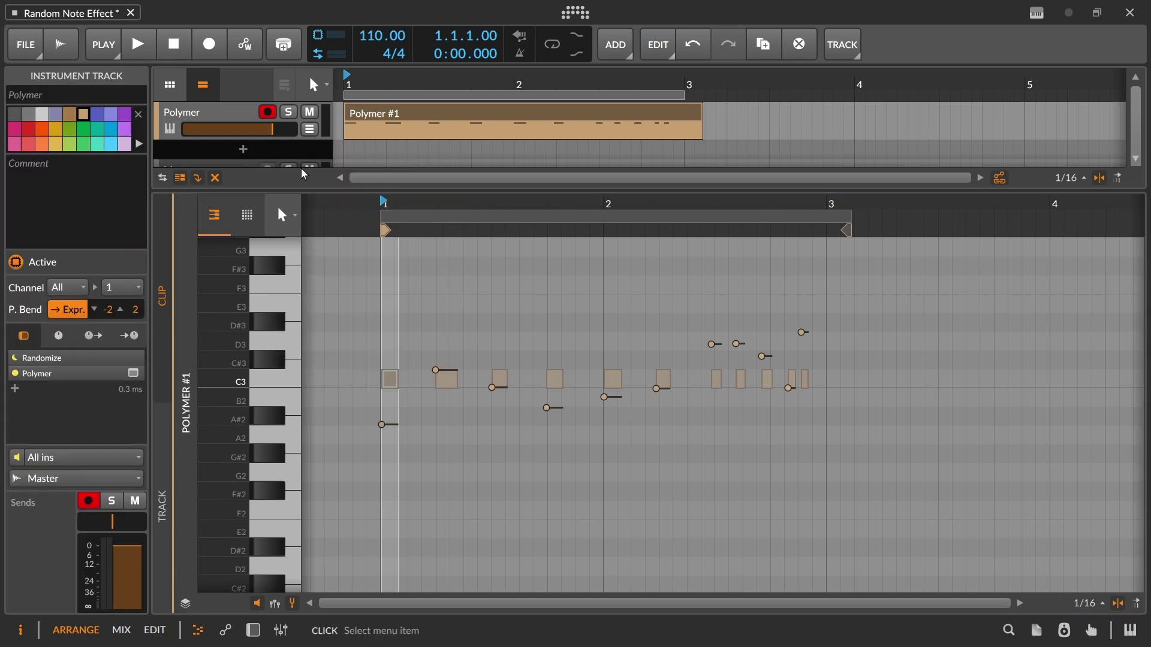
pyautogui.moveTo(314, 183); pyautogui.dragTo(277, 309)
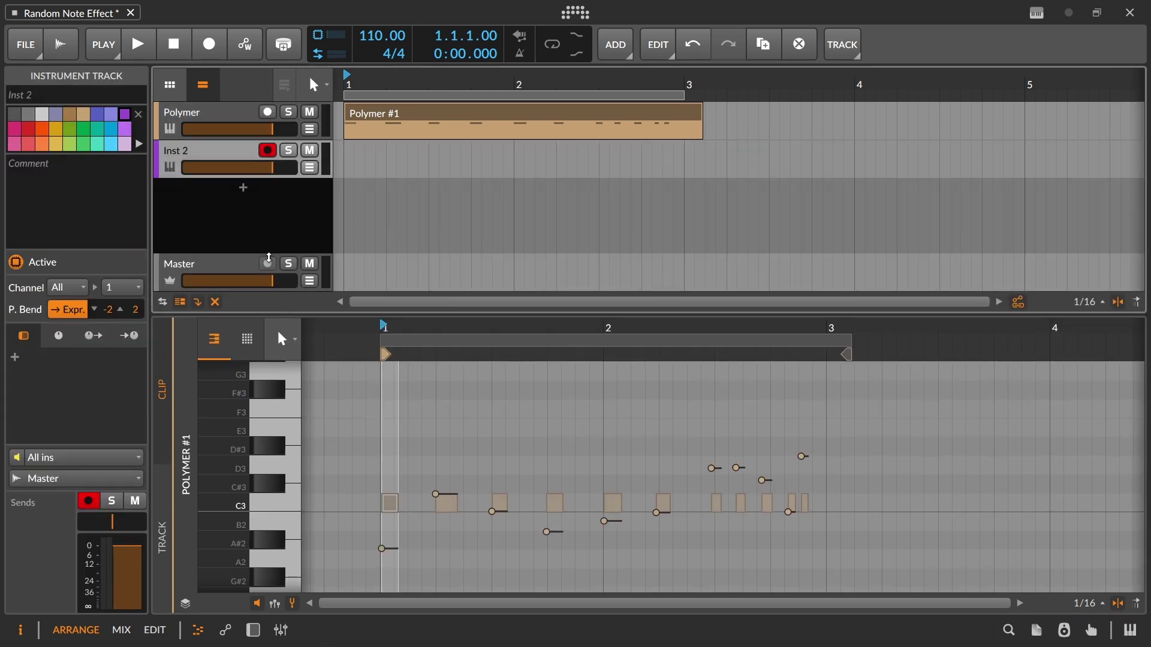
pyautogui.click(193, 210)
pyautogui.click(202, 145)
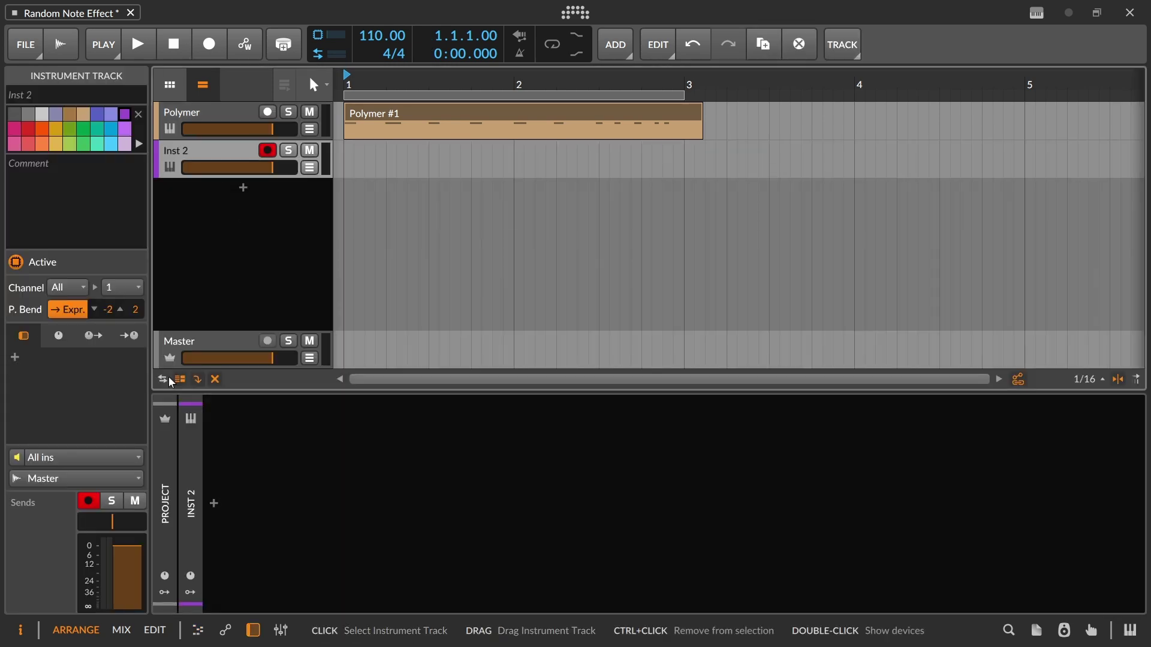
# Route Polymer's notes into Inst 2 and record a pass into an Inst 2 #1 clip
pyautogui.click(108, 451)
pyautogui.moveTo(156, 413)
pyautogui.click(243, 415)
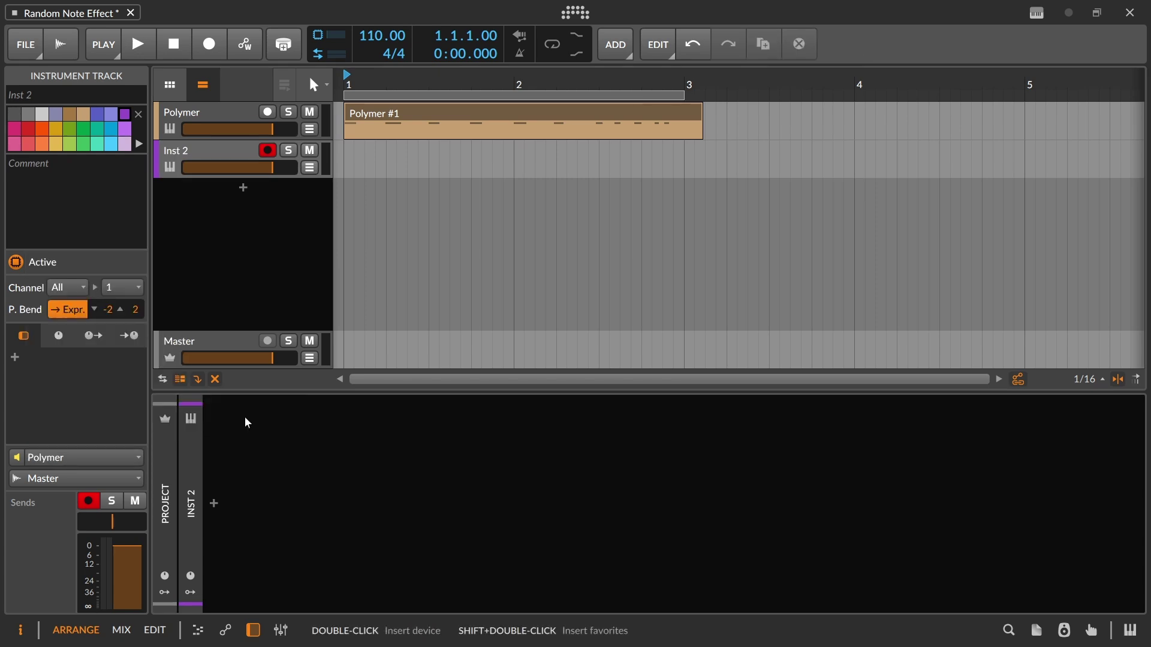
pyautogui.click(213, 46)
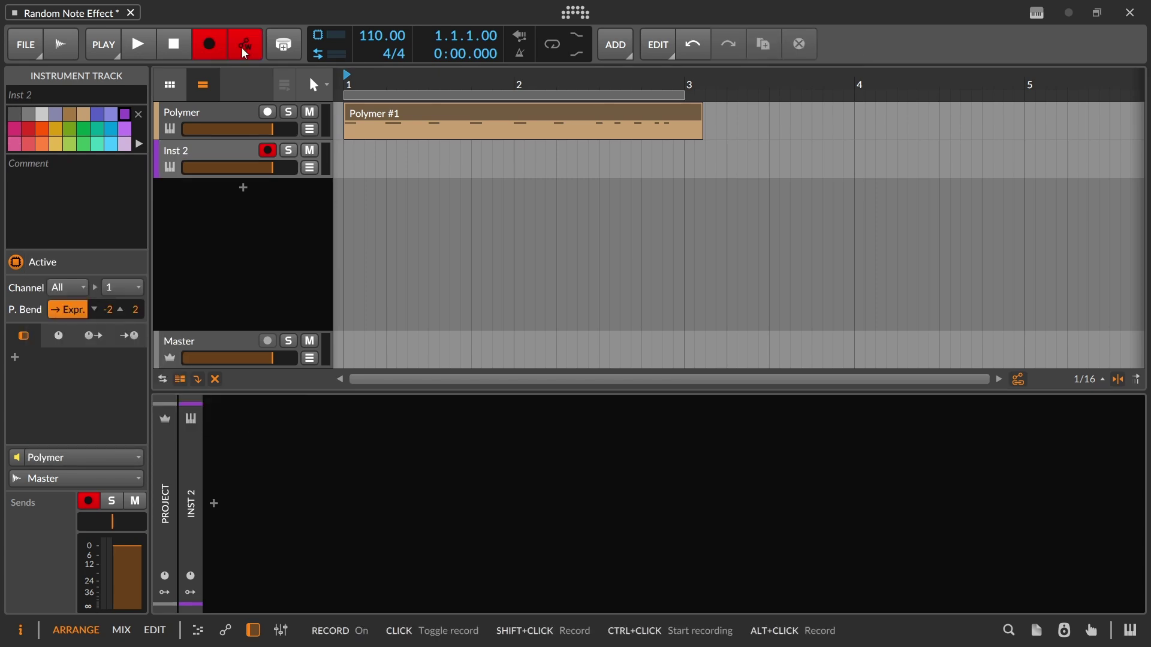
pyautogui.click(154, 49)
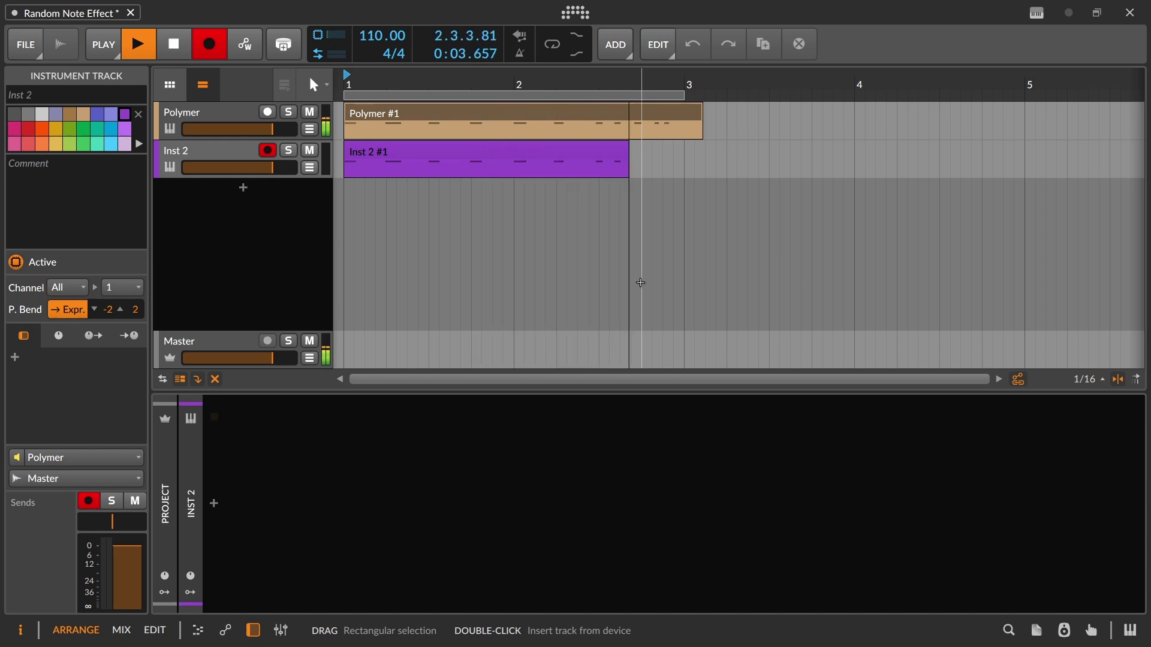
pyautogui.press('space')
# Inspect the first Inst 2 #1 note's pitch bend, then delete the Inst 2 #1 clip
pyautogui.doubleClick(614, 151)
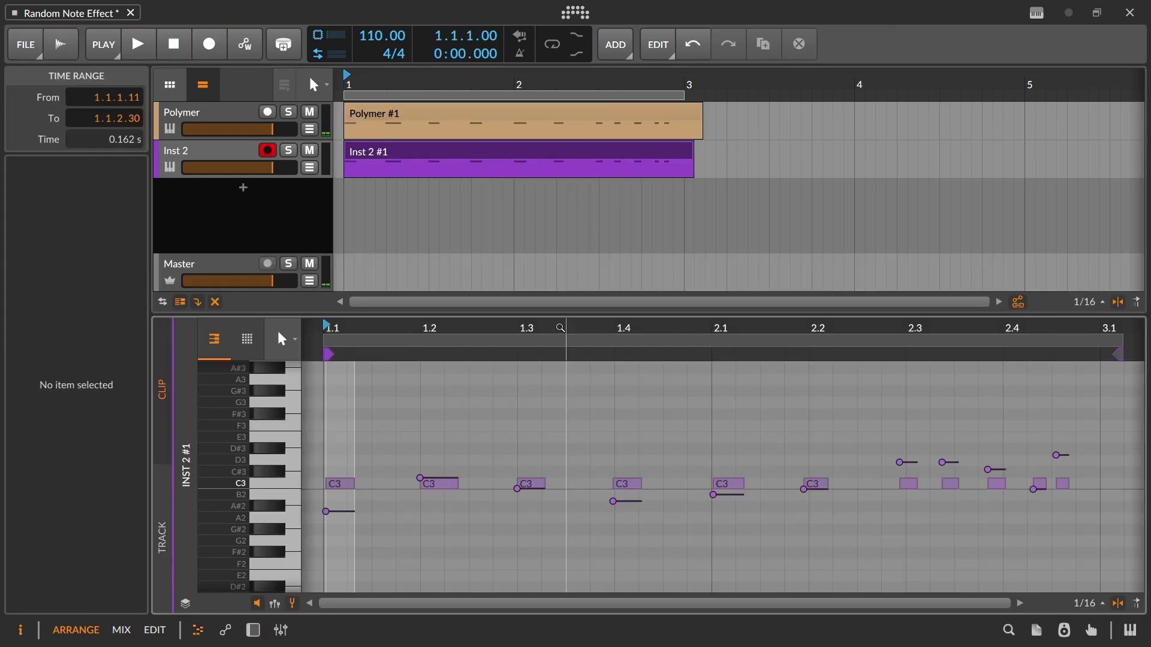
pyautogui.click(336, 478)
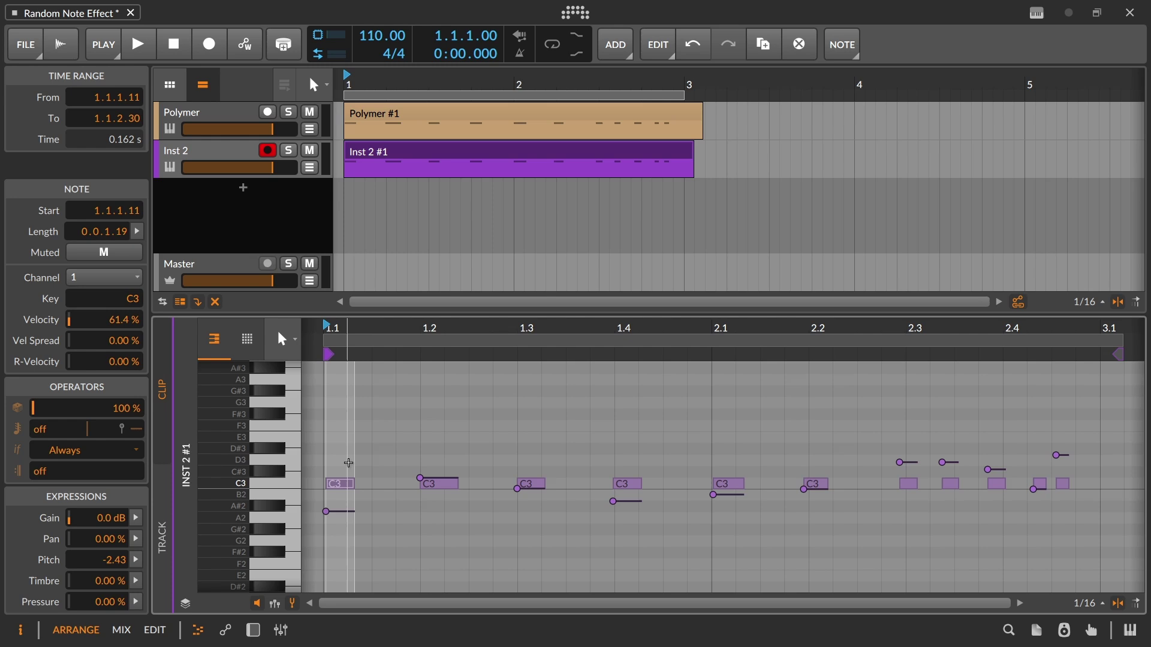
pyautogui.moveTo(354, 513)
pyautogui.click(406, 160)
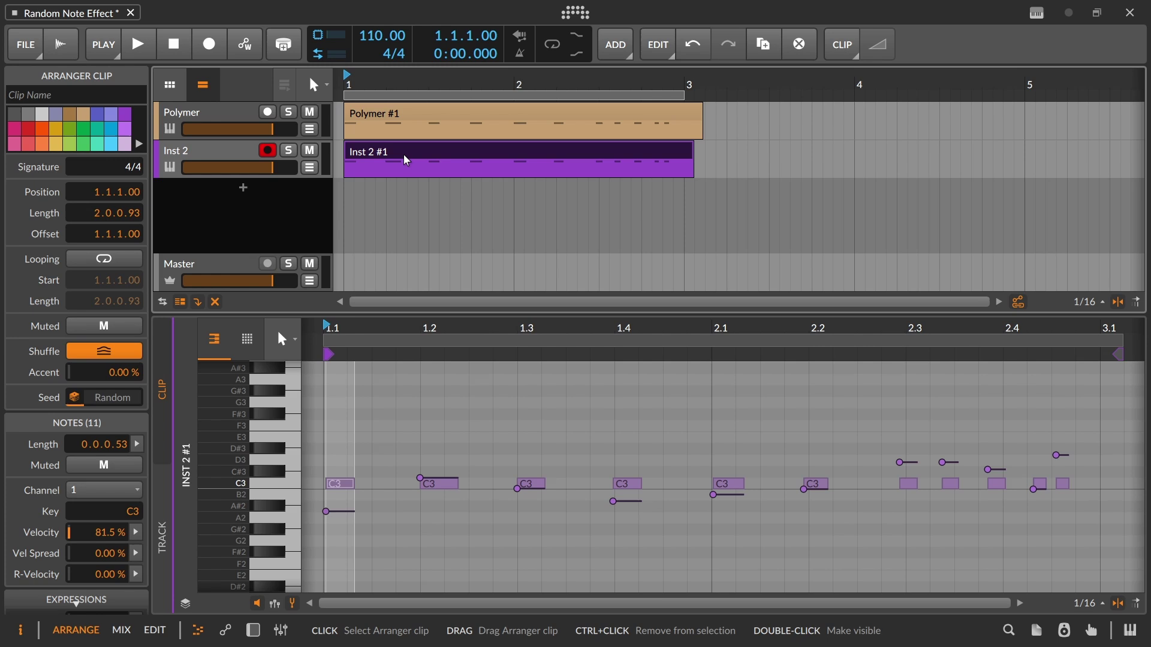
pyautogui.press('Delete')
# Select all C3 notes in Polymer #1 and reset their pitch expression to zero
pyautogui.click(227, 112)
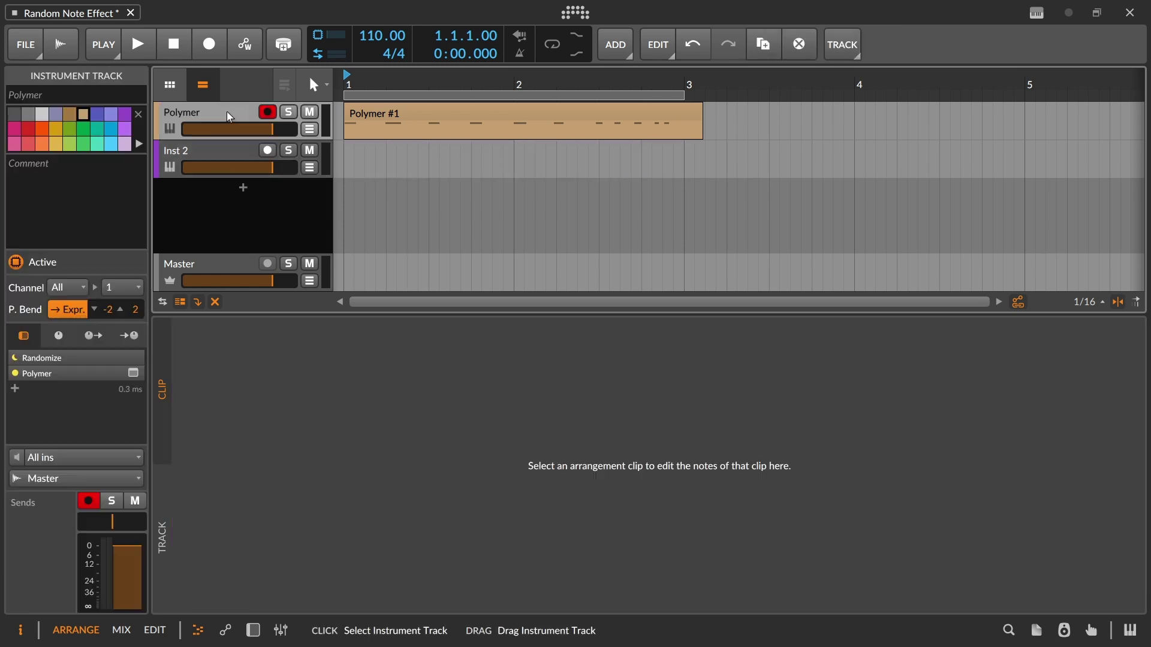
pyautogui.click(400, 114)
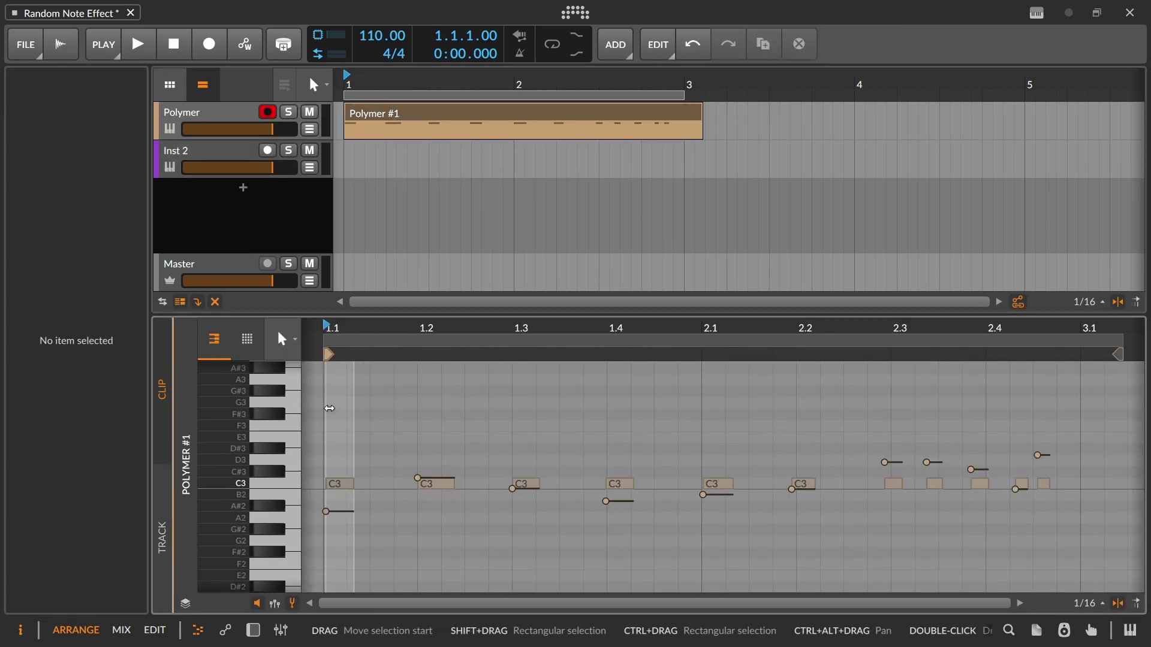
pyautogui.click(294, 485)
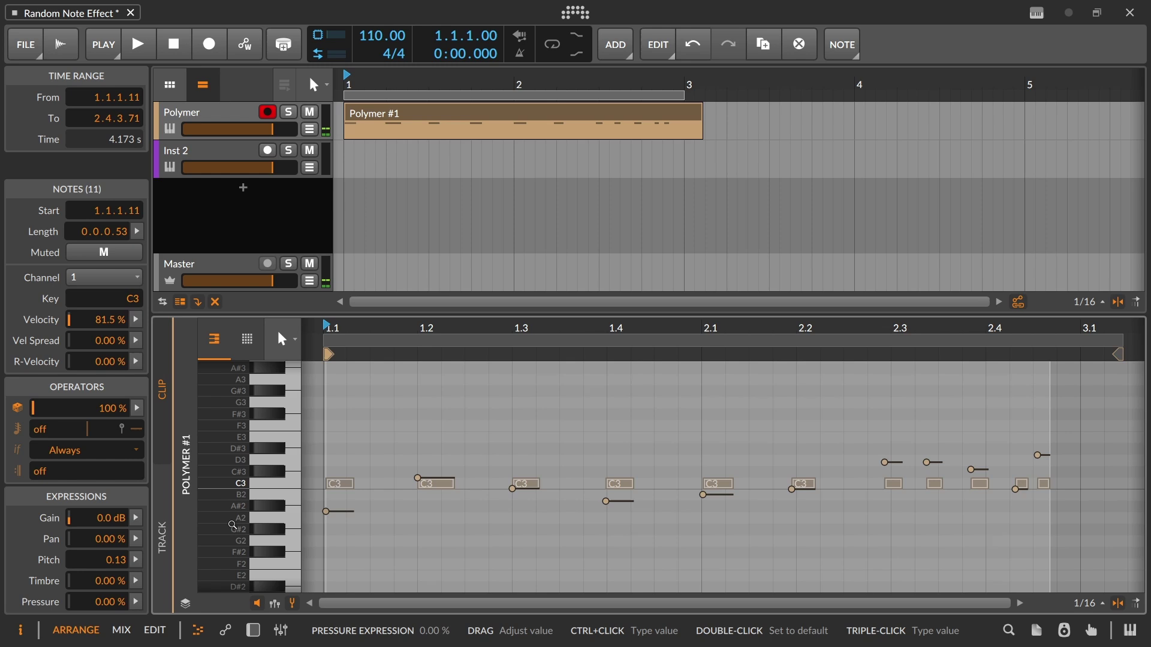
pyautogui.doubleClick(116, 560)
# Enable pitch randomization in the Polymer track's Randomize effect
pyautogui.click(212, 110)
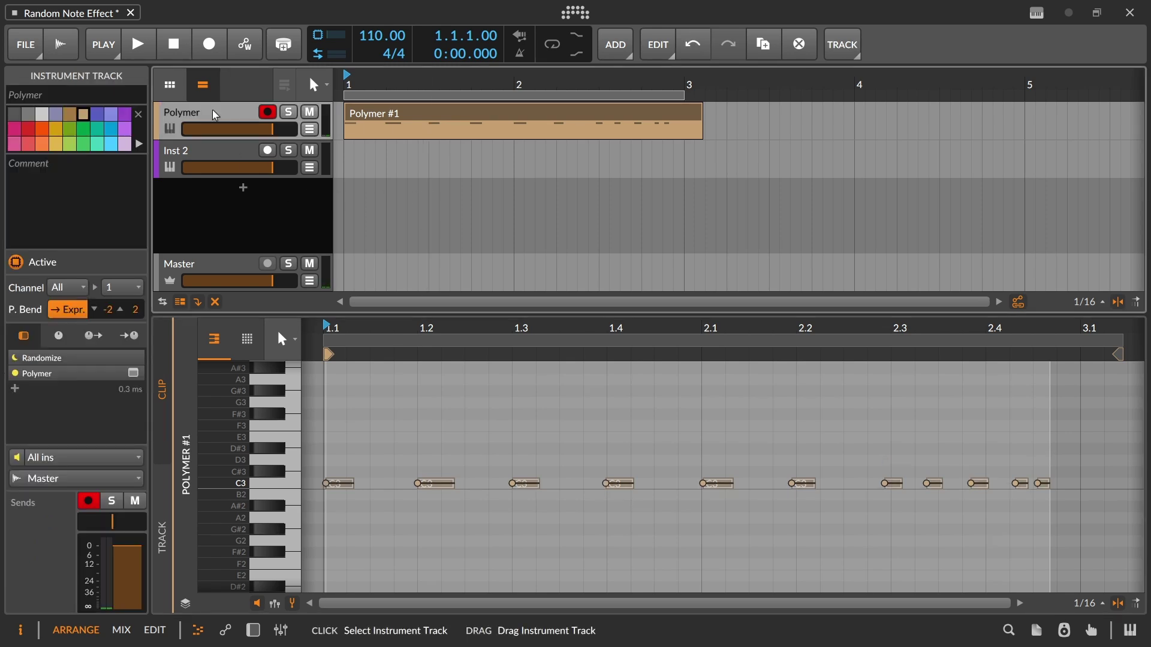
pyautogui.press('d')
pyautogui.click(287, 423)
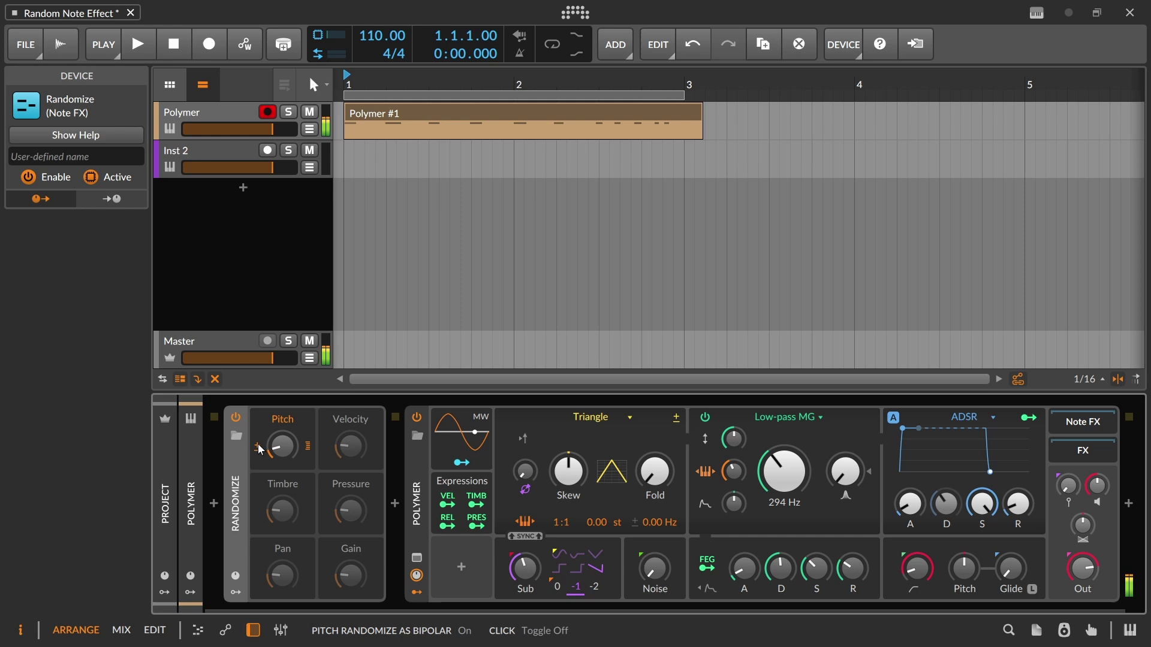
# Set the Randomize pitch amount to +12.00 st and arm Inst 2 instead of Polymer
pyautogui.moveTo(283, 460)
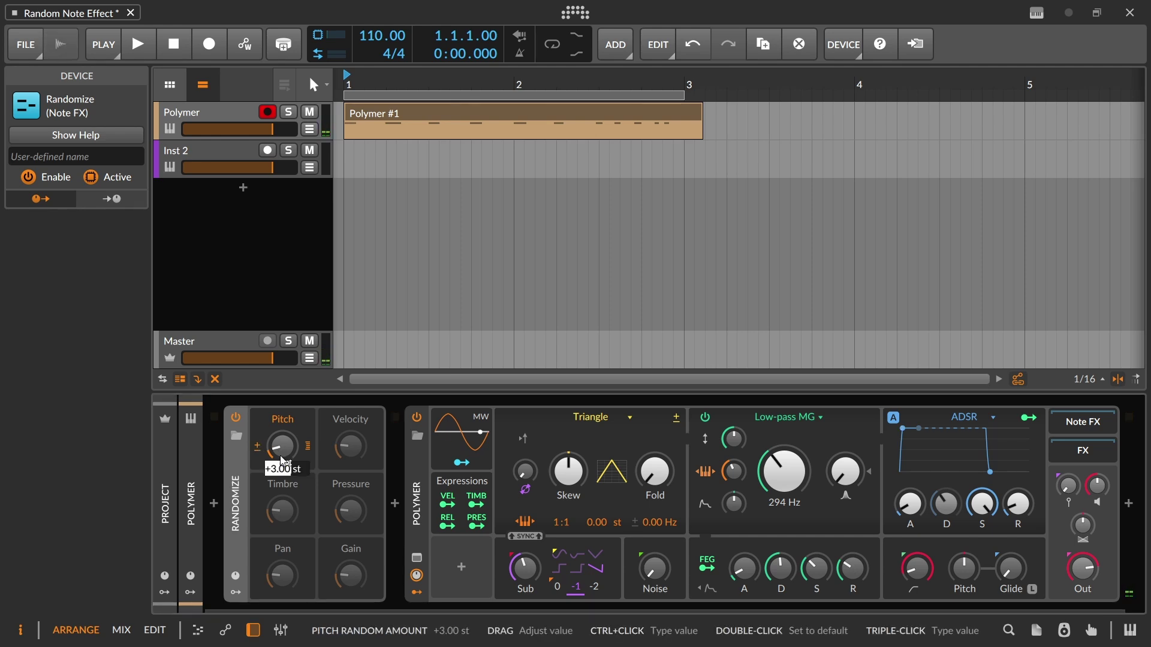
pyautogui.write('q12')
pyautogui.press('Return')
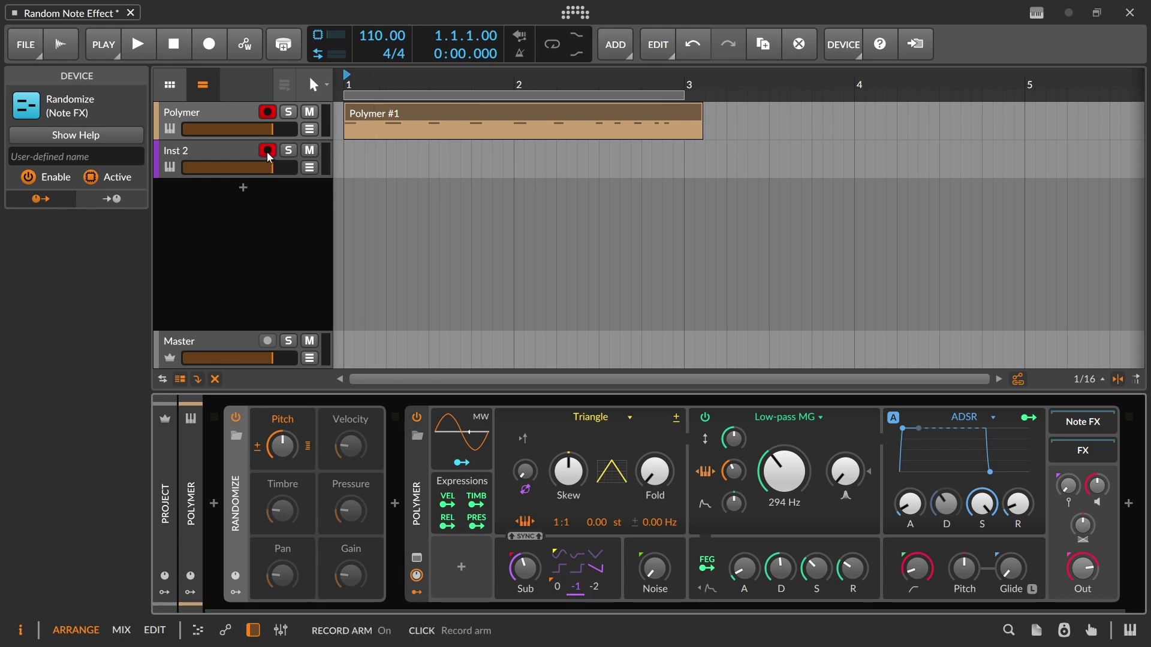
pyautogui.click(267, 151)
# Record a new Inst 2 #1 take of eleven randomized notes between C2 and C4 and open it
pyautogui.click(209, 43)
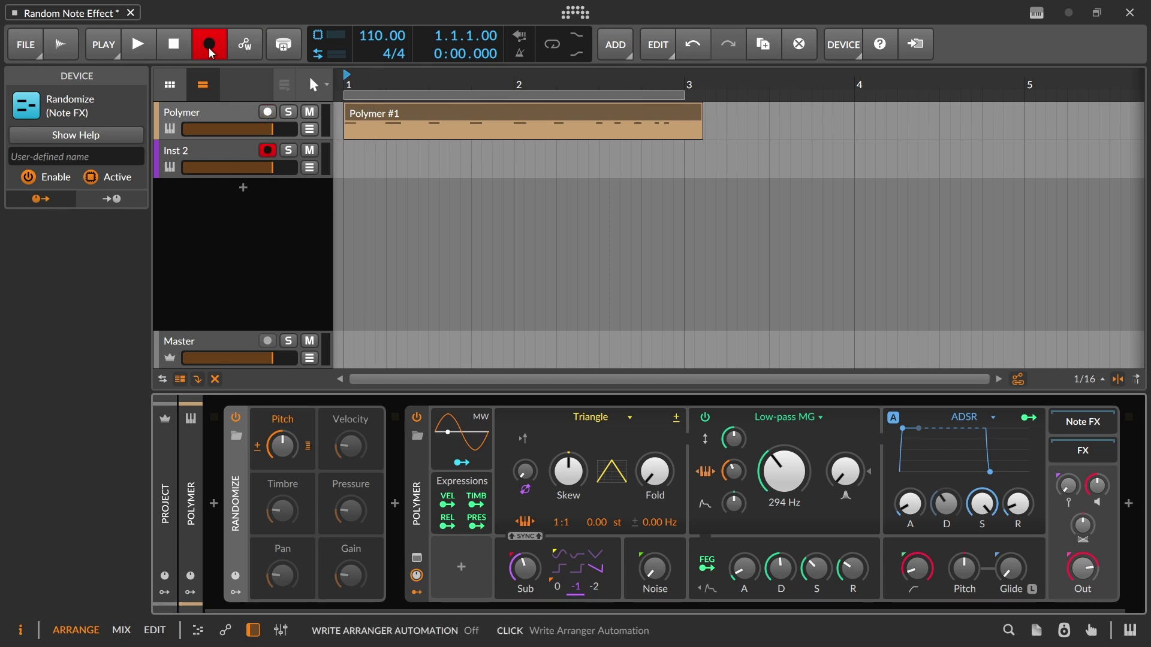
pyautogui.click(137, 43)
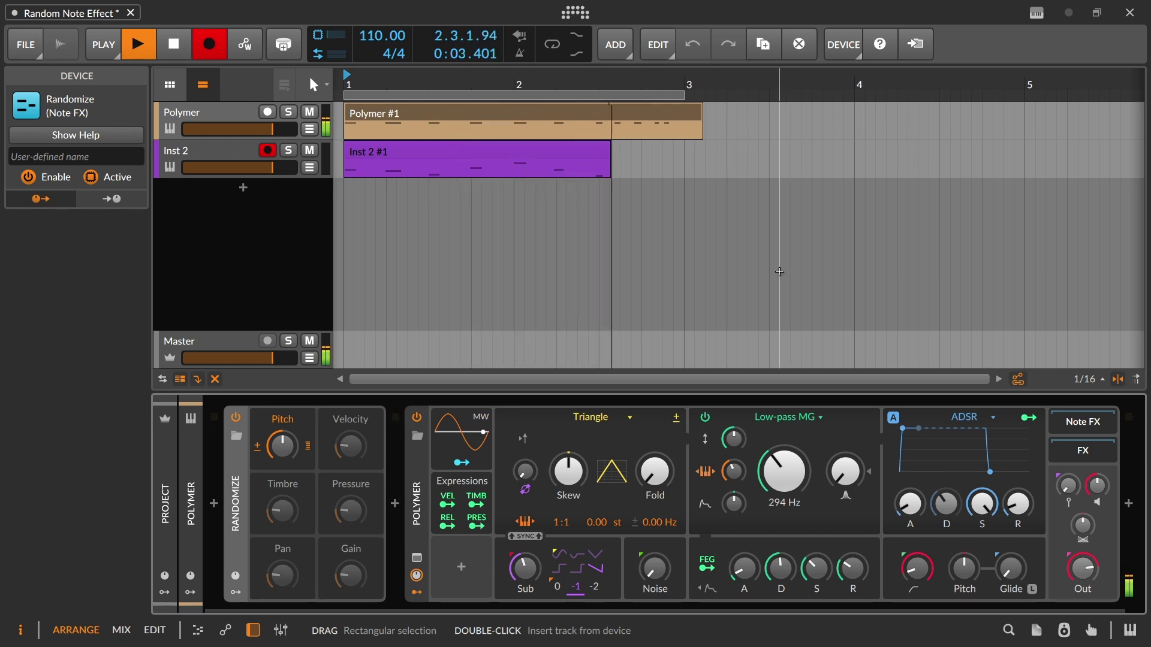
pyautogui.press('space')
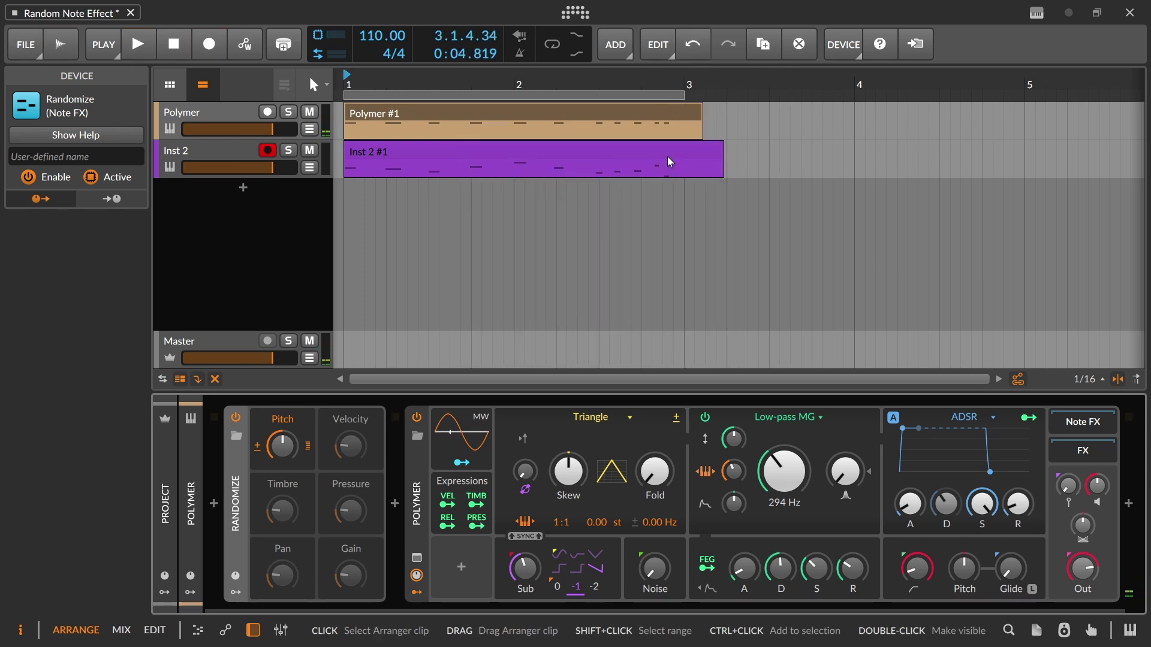
pyautogui.doubleClick(673, 159)
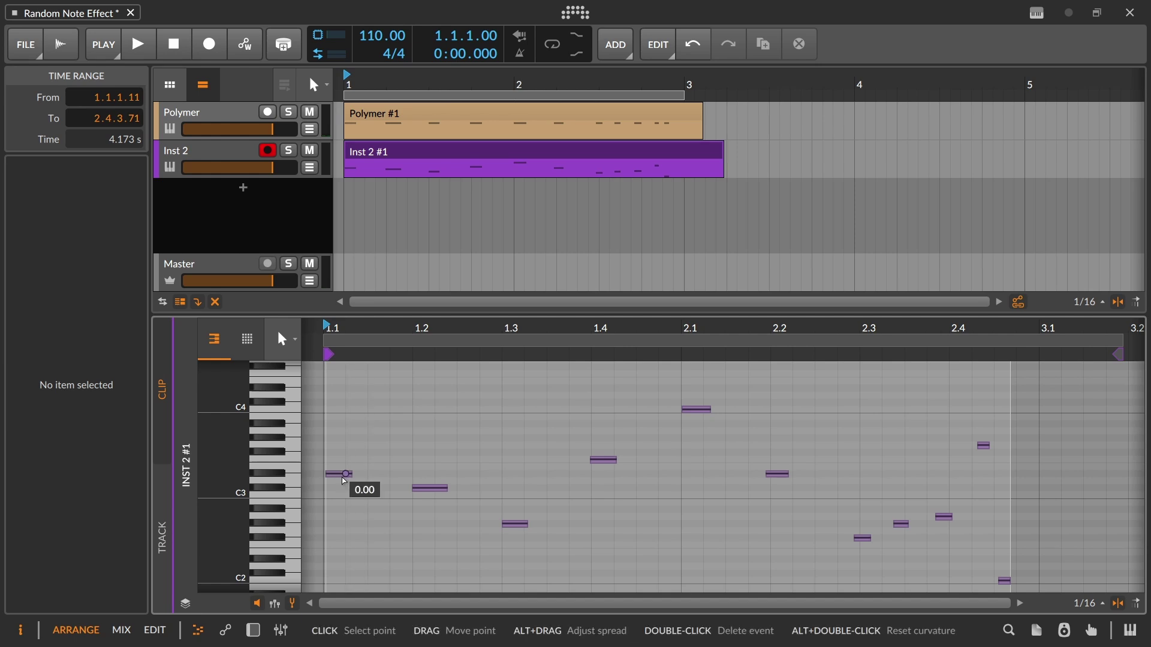
pyautogui.hotkey('ctrl', 'z')
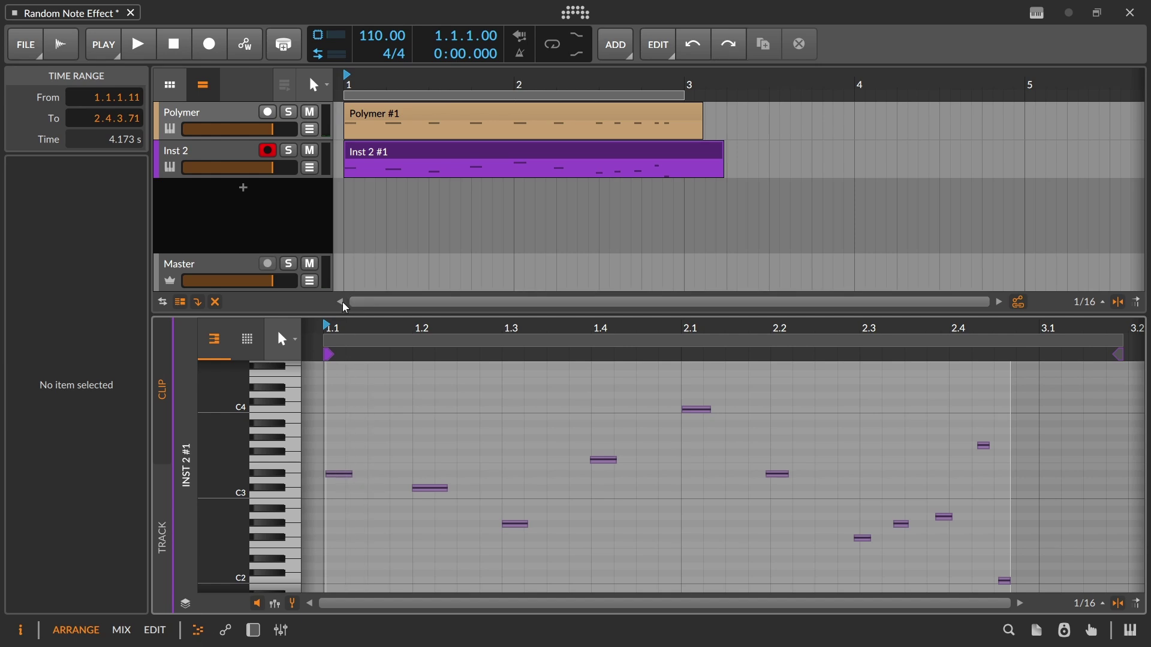
pyautogui.moveTo(354, 327); pyautogui.dragTo(335, 498)
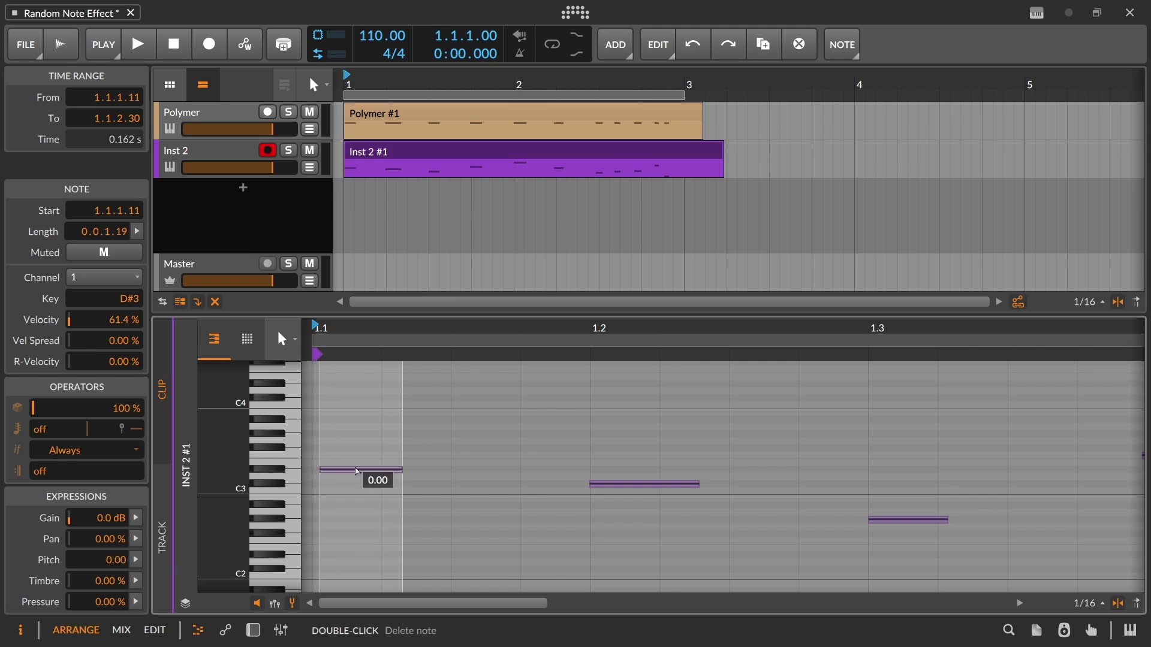
pyautogui.moveTo(555, 336); pyautogui.dragTo(436, 360)
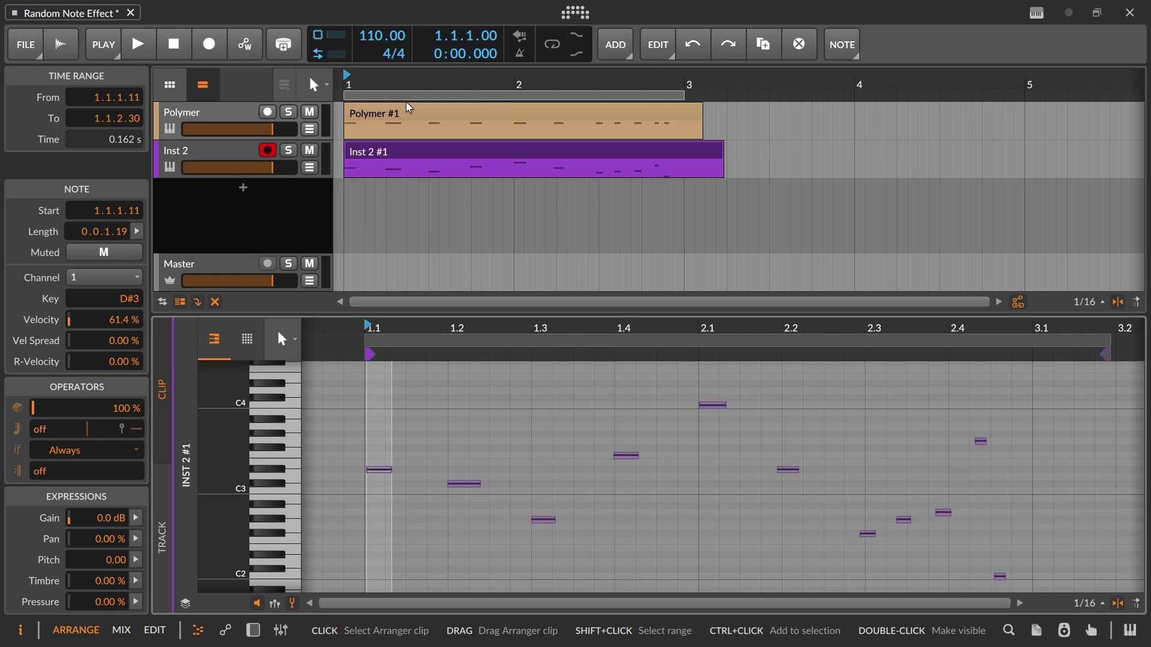
# Delete the Inst 2 #1 clip and turn off Pitch quantize in Polymer's Randomize device
pyautogui.click(414, 153)
pyautogui.press('Delete')
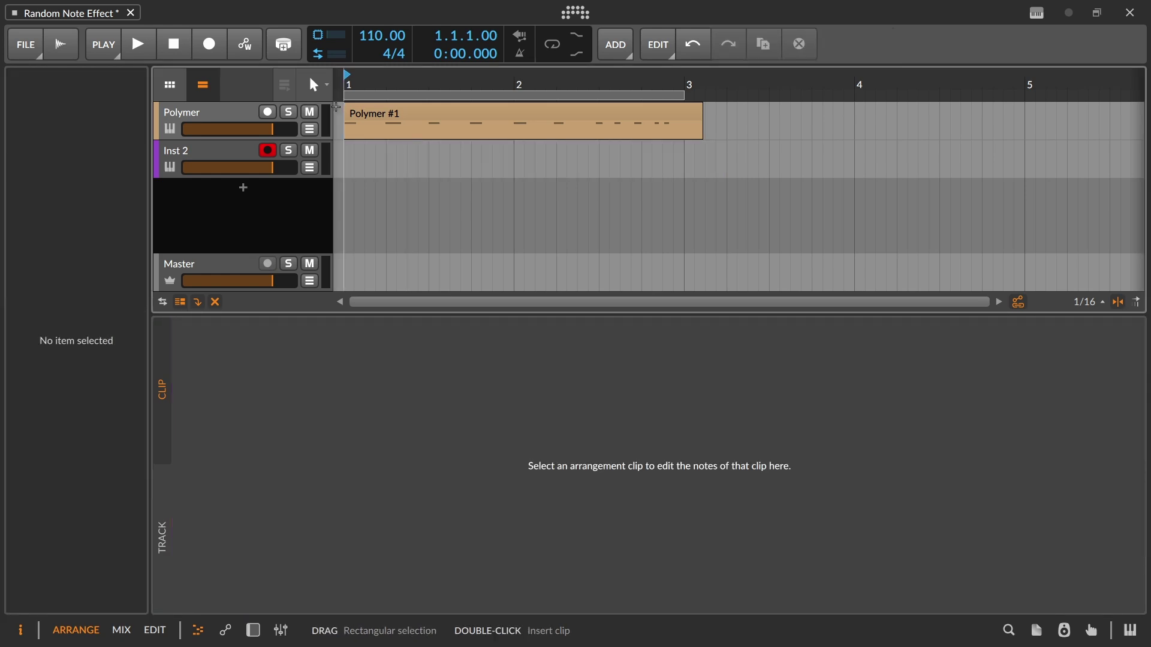
pyautogui.doubleClick(226, 124)
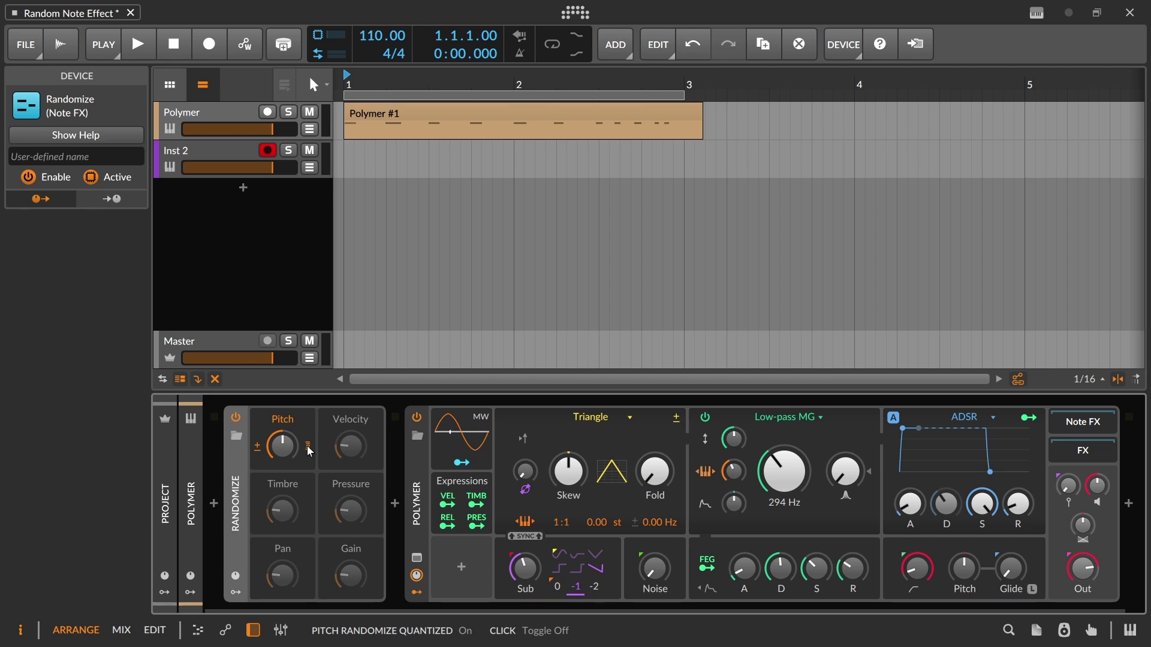
pyautogui.click(282, 446)
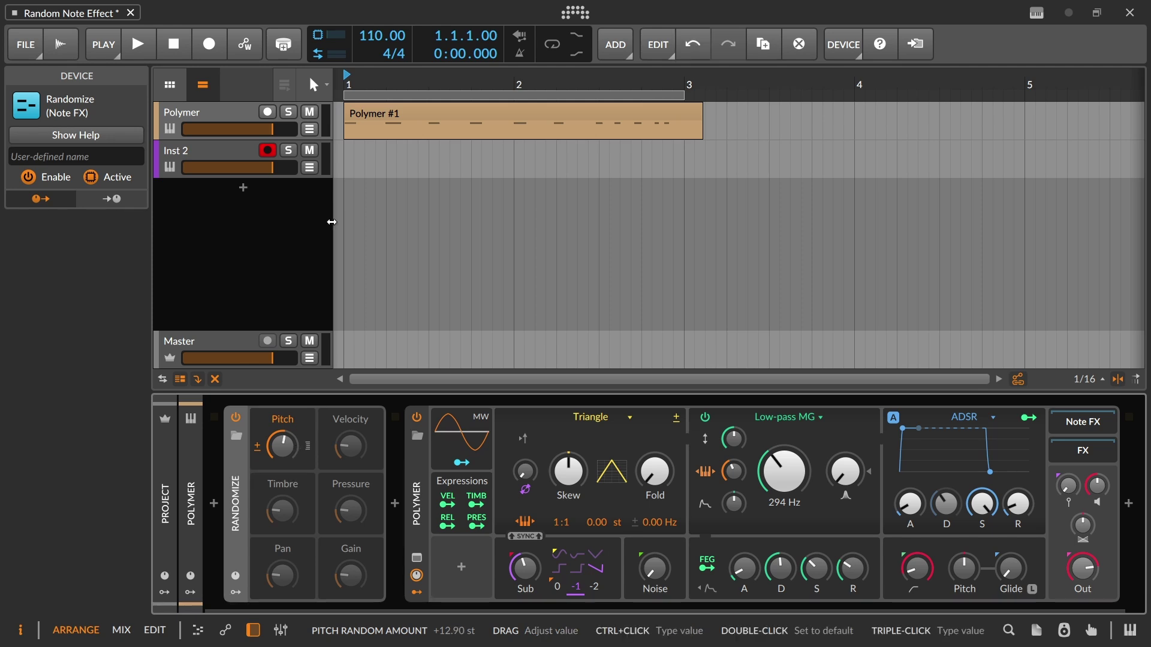
# Record a fresh two-bar take on the Inst 2 track
pyautogui.click(207, 48)
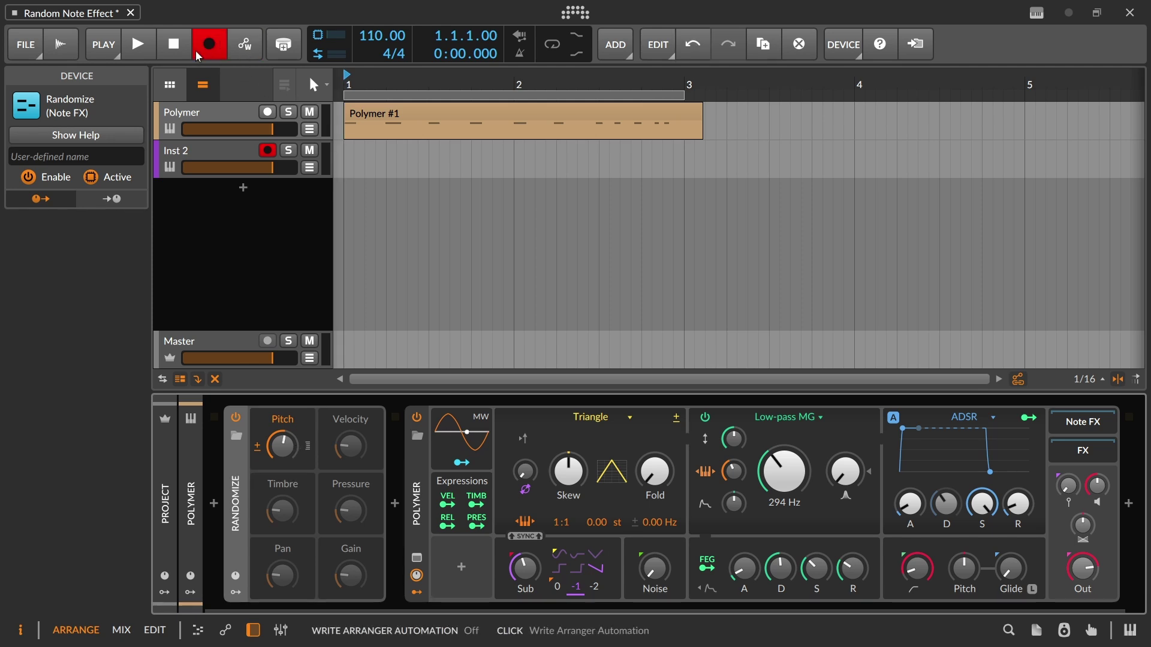
pyautogui.click(137, 44)
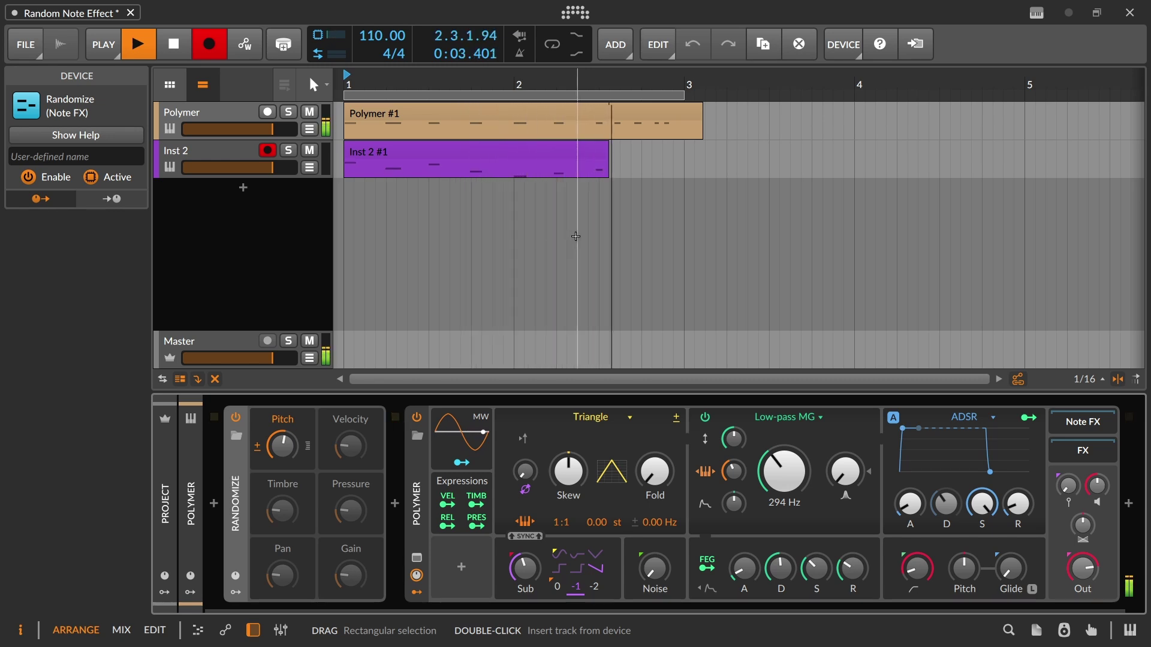
pyautogui.press('space')
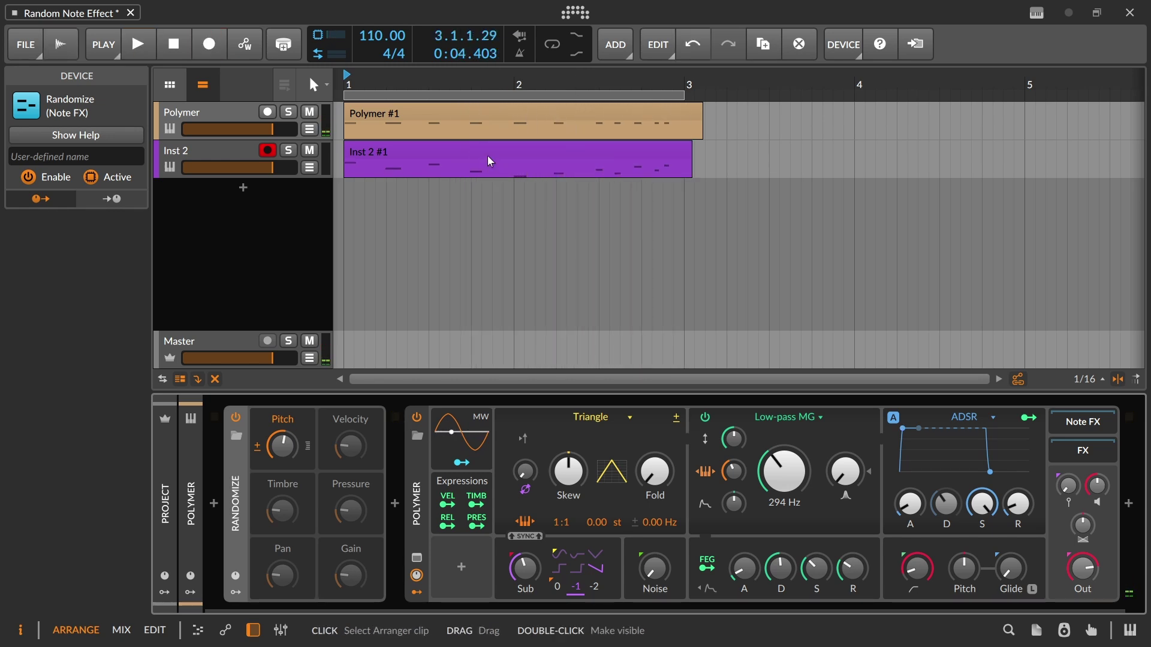
# Open the new Inst 2 #1 clip in an enlarged note editor
pyautogui.doubleClick(487, 156)
pyautogui.moveTo(438, 313); pyautogui.dragTo(429, 288)
pyautogui.scroll(3, 431, 475)
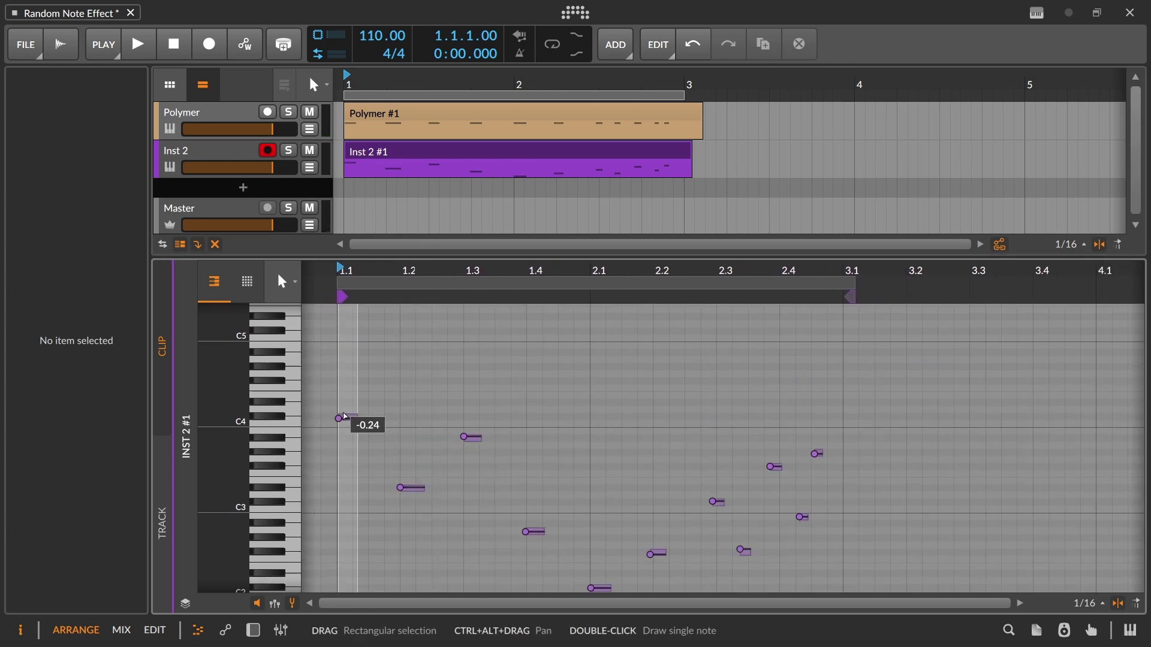
pyautogui.scroll(-3, 352, 426)
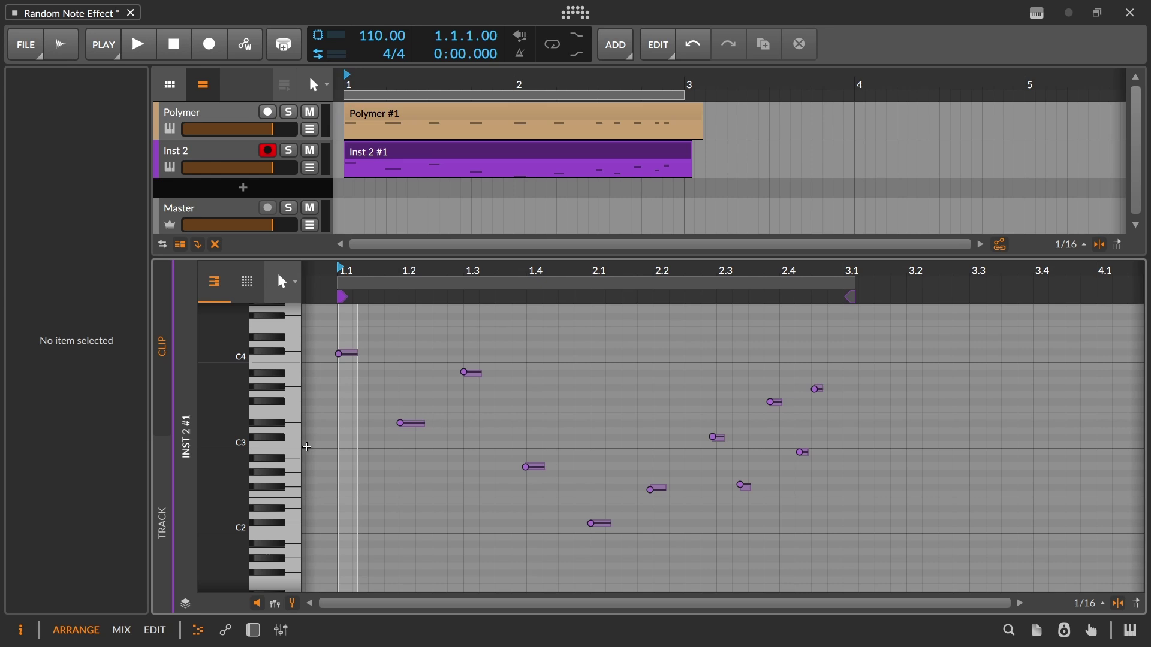
pyautogui.scroll(3, 301, 435)
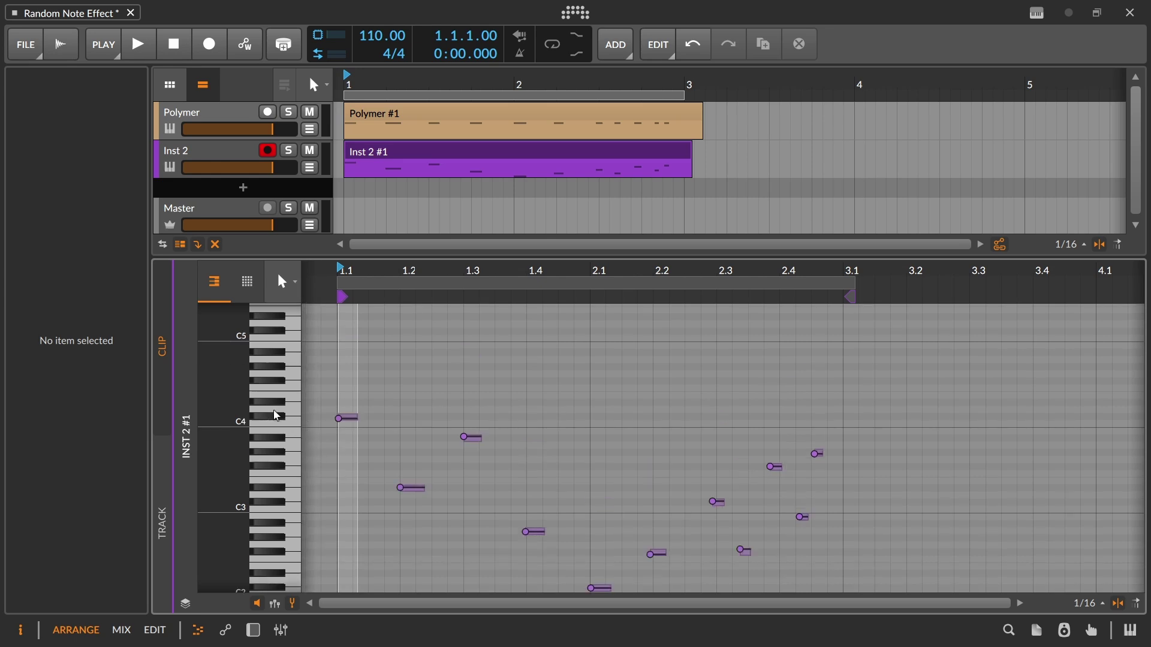
# Inspect the first C#4 note's microtonal pitch offset, then delete the Inst 2 #1 clip
pyautogui.click(277, 417)
pyautogui.scroll(-5, 403, 494)
pyautogui.scroll(3, 403, 493)
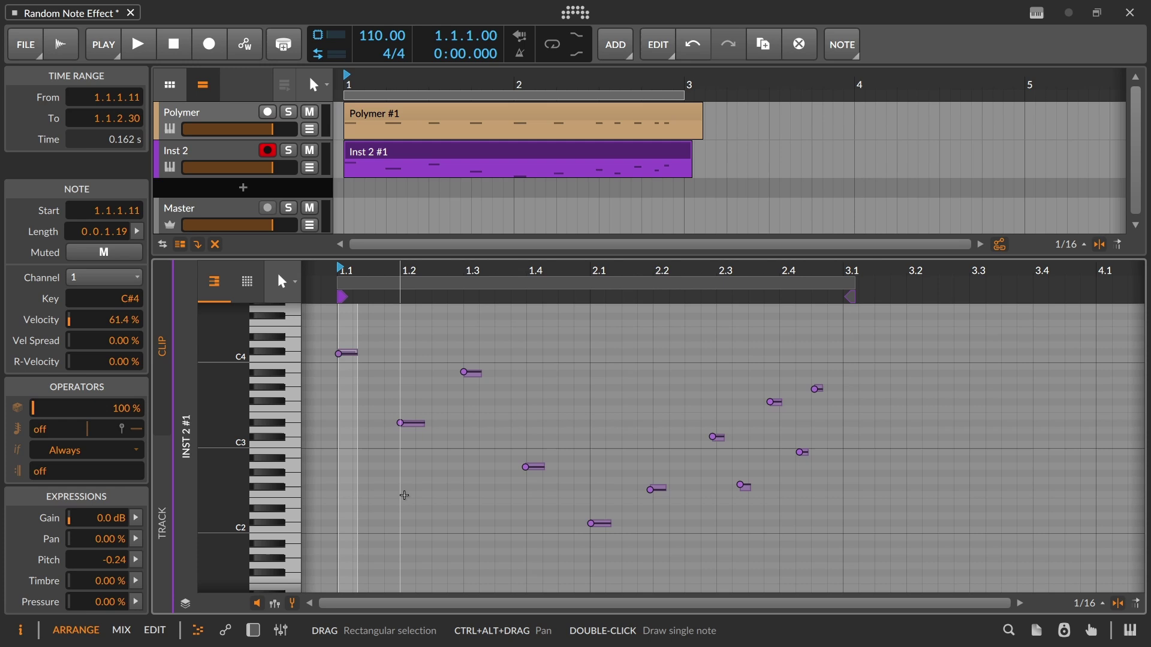
pyautogui.scroll(2, 410, 439)
pyautogui.moveTo(367, 386); pyautogui.dragTo(340, 425)
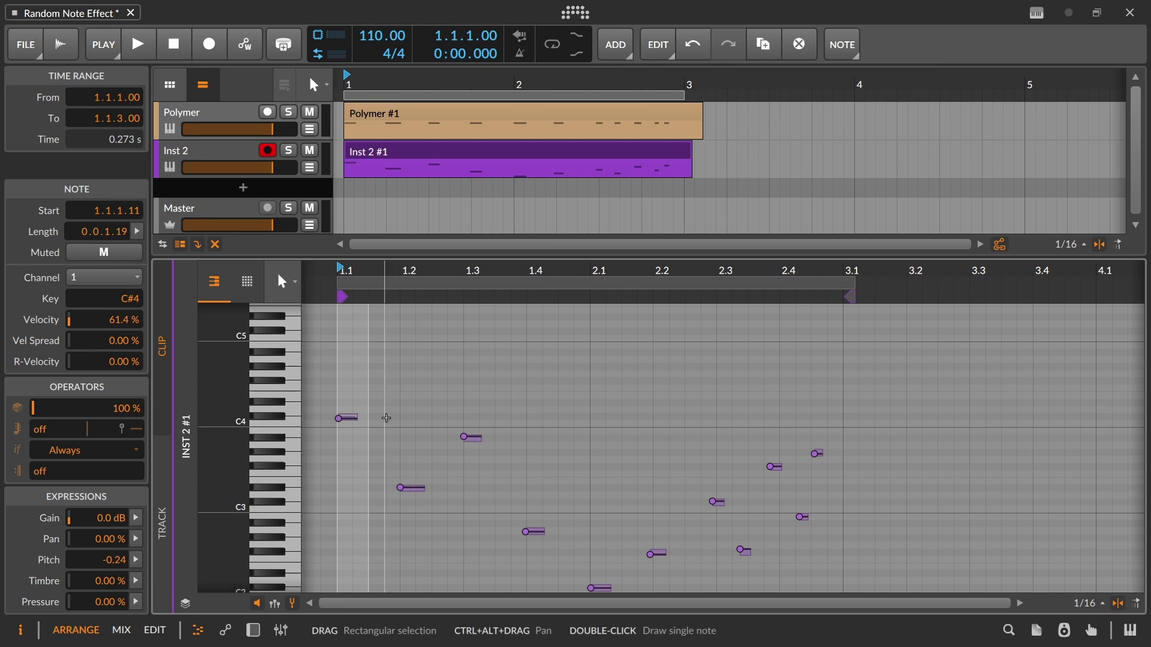
pyautogui.scroll(-3, 439, 412)
pyautogui.scroll(3, 439, 412)
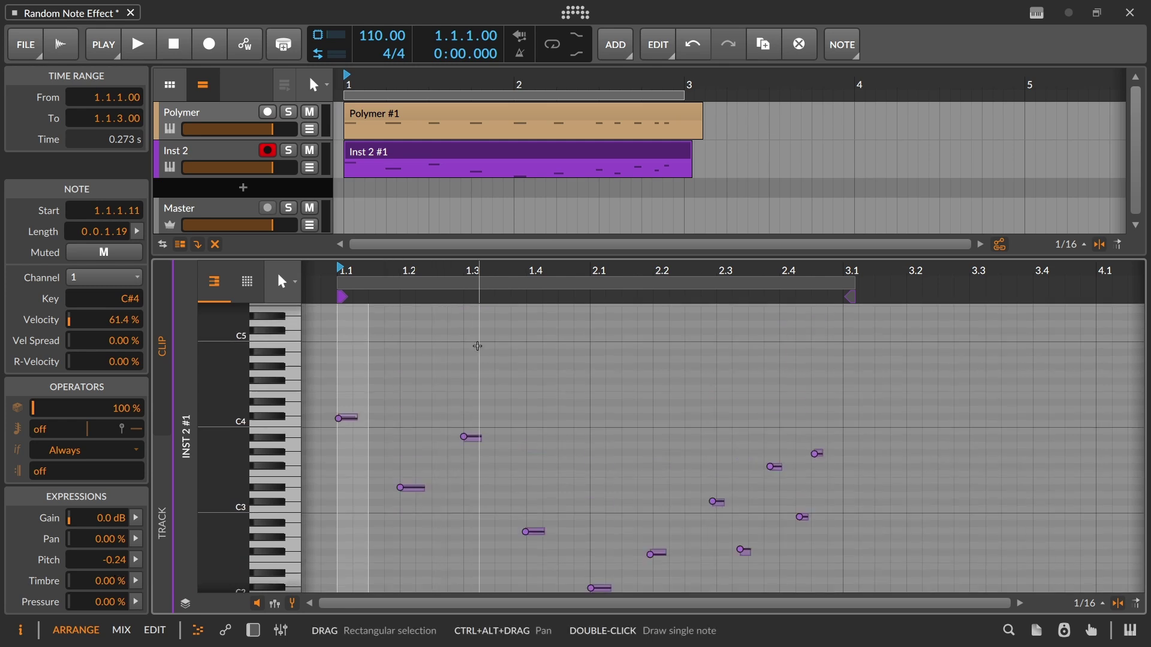
pyautogui.scroll(-1, 478, 345)
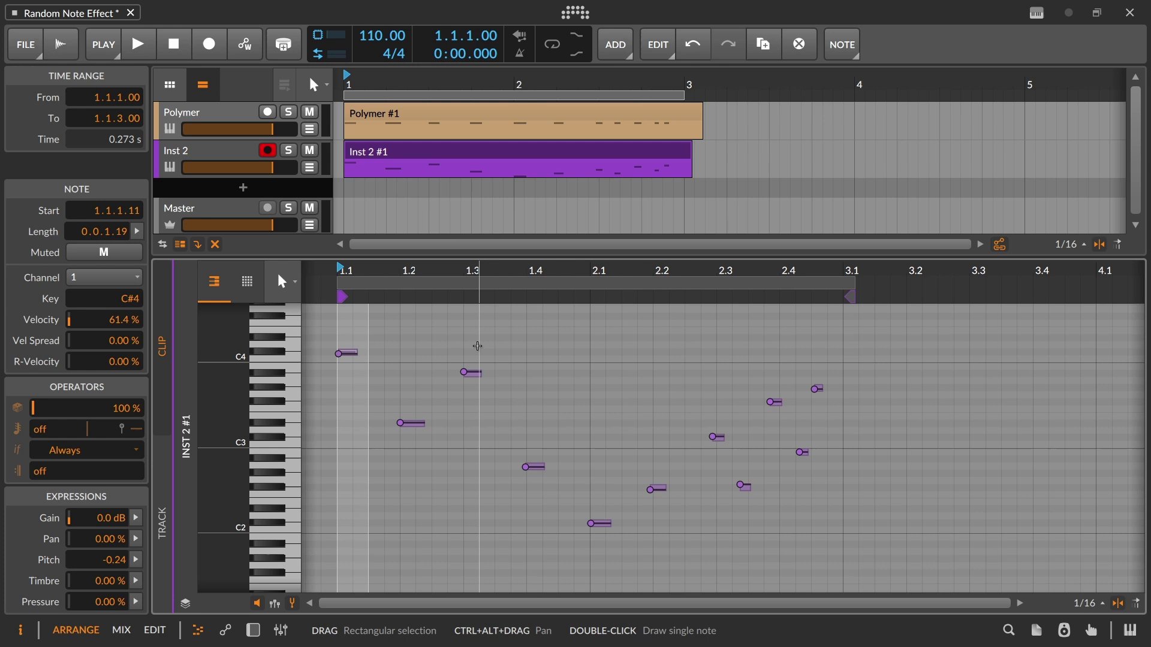
pyautogui.click(491, 147)
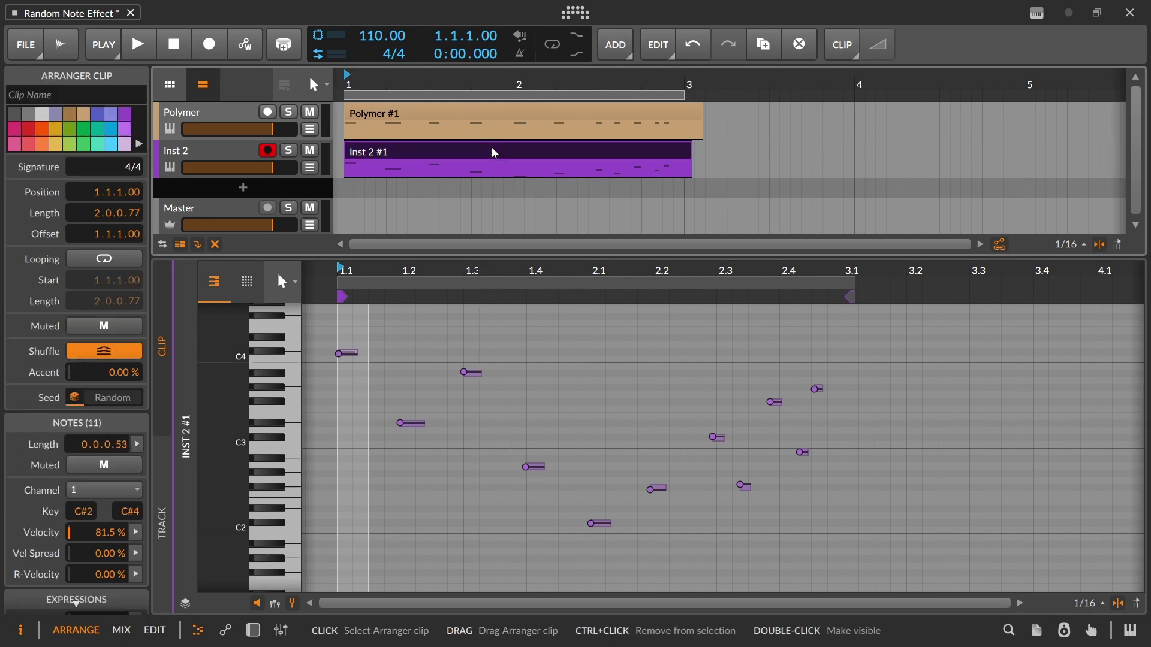
pyautogui.press('Delete')
# Disarm Inst 2, arm the Polymer track, and select its Randomize note effect
pyautogui.click(267, 150)
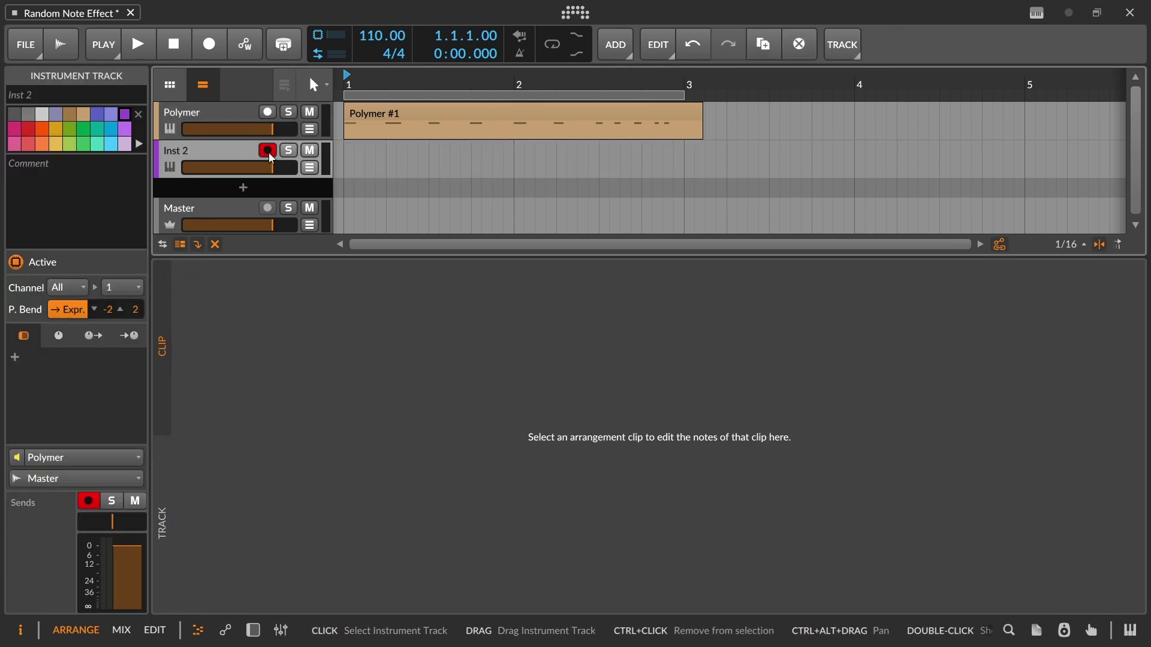
pyautogui.click(240, 135)
pyautogui.click(404, 113)
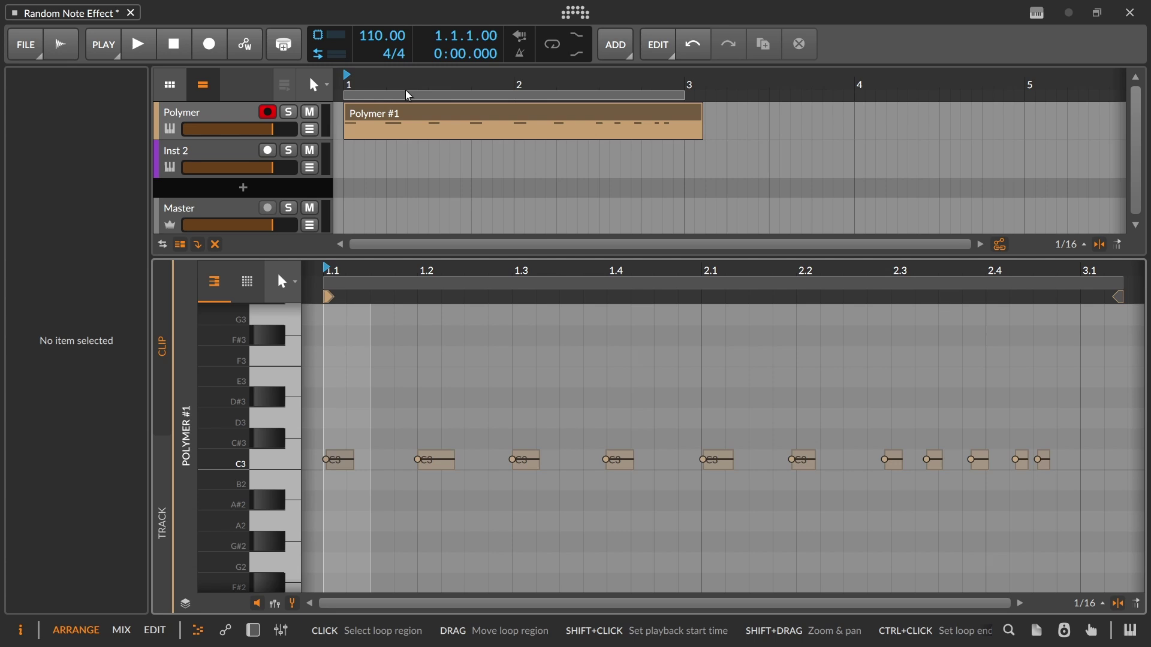
pyautogui.moveTo(405, 88); pyautogui.dragTo(392, 102)
pyautogui.doubleClick(208, 122)
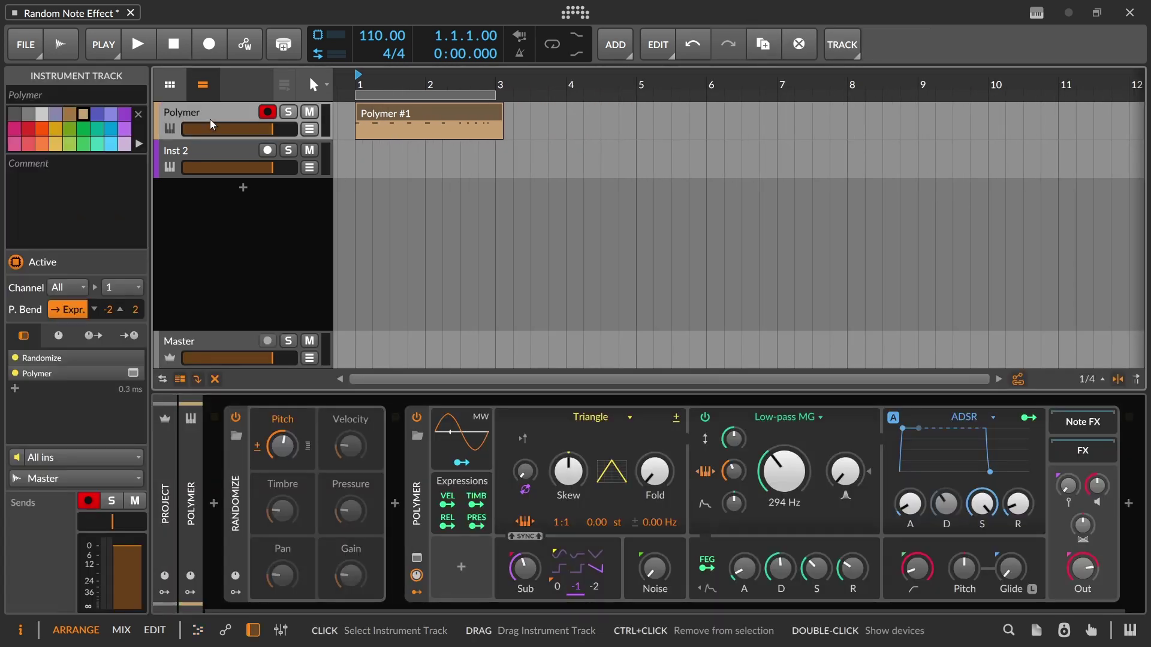
pyautogui.click(287, 442)
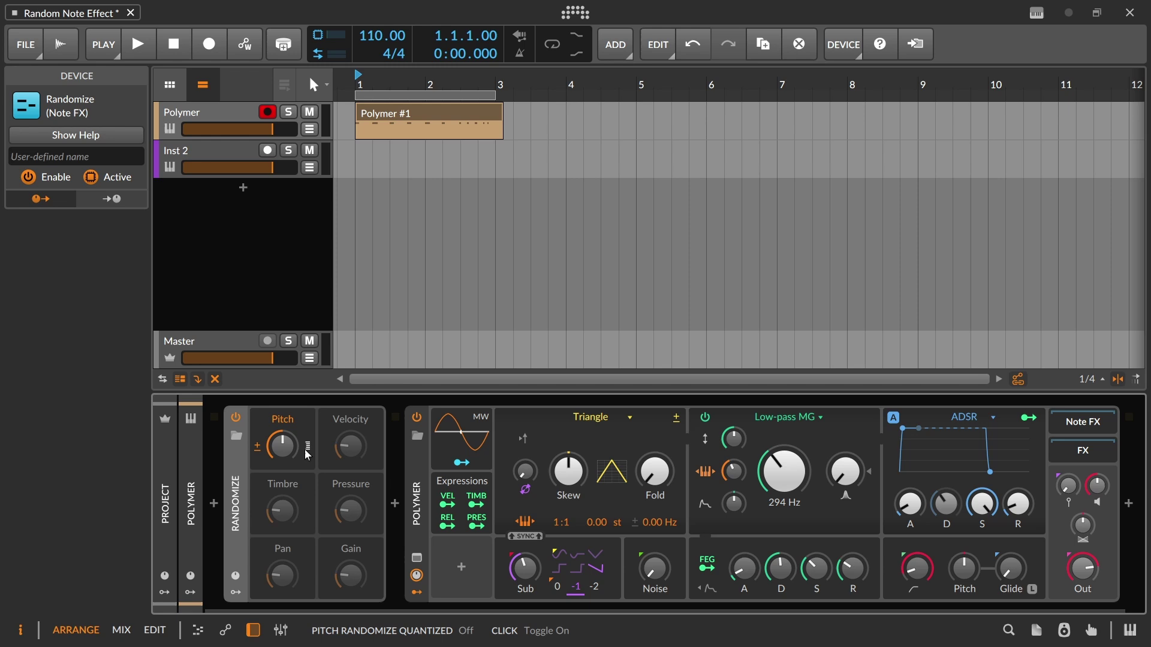
# Insert a Key Filter note effect after Randomize from the Note FX browser
pyautogui.click(394, 504)
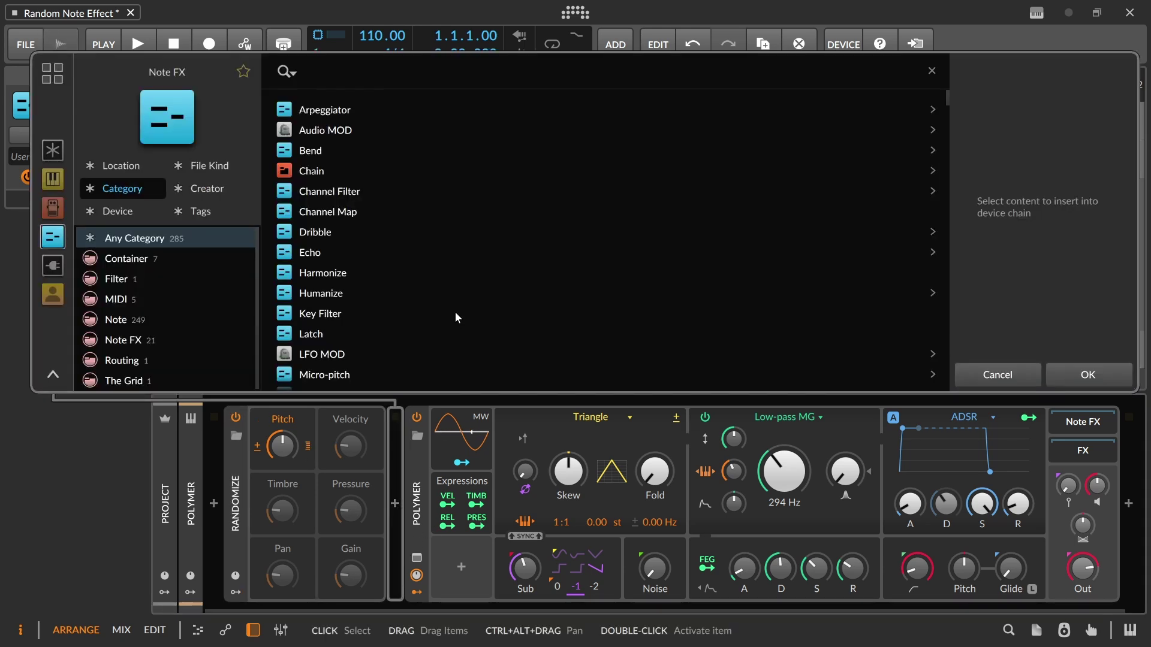
pyautogui.scroll(-3, 455, 313)
pyautogui.scroll(-3, 455, 312)
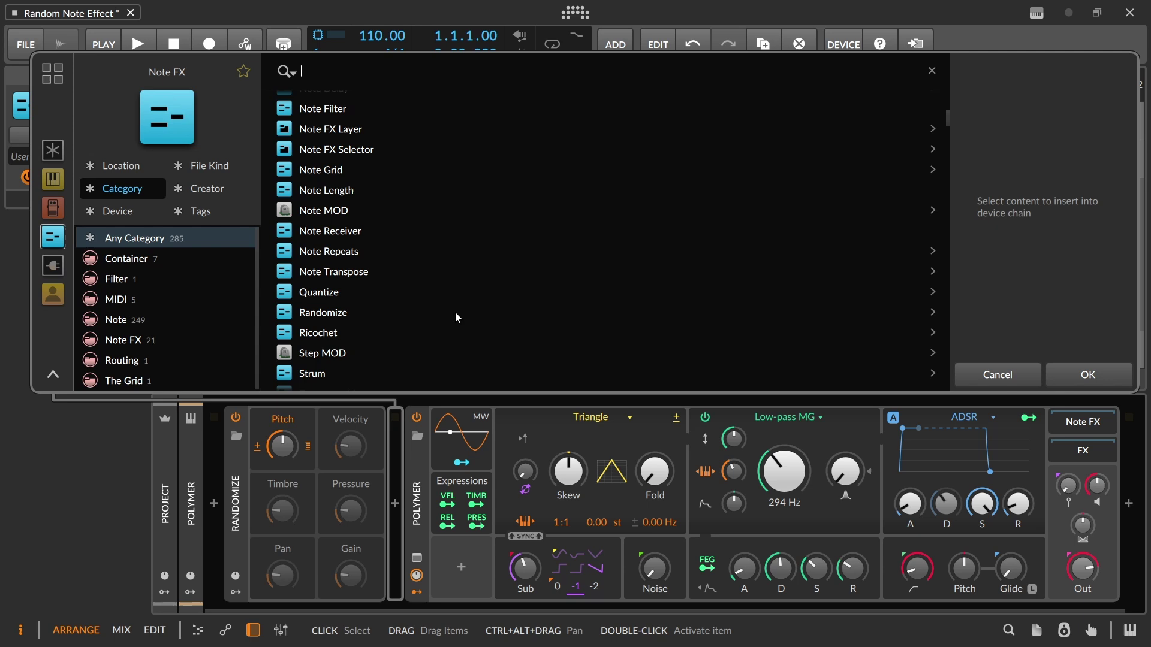
pyautogui.scroll(-1, 455, 312)
pyautogui.scroll(7, 455, 311)
pyautogui.click(354, 307)
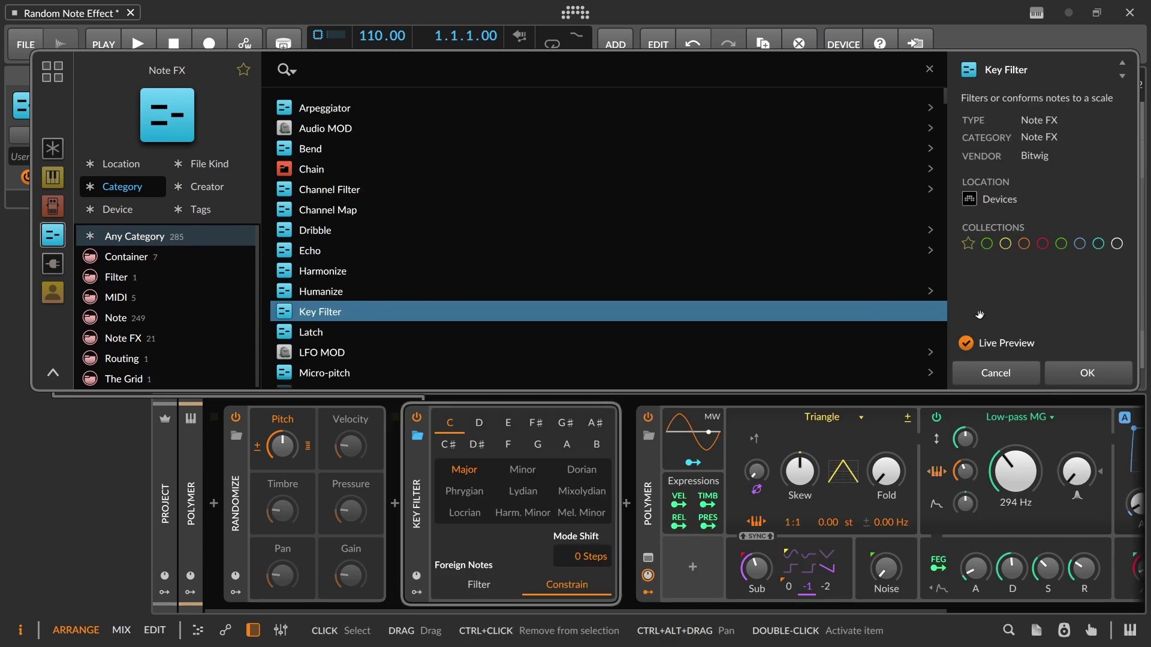
pyautogui.click(1099, 369)
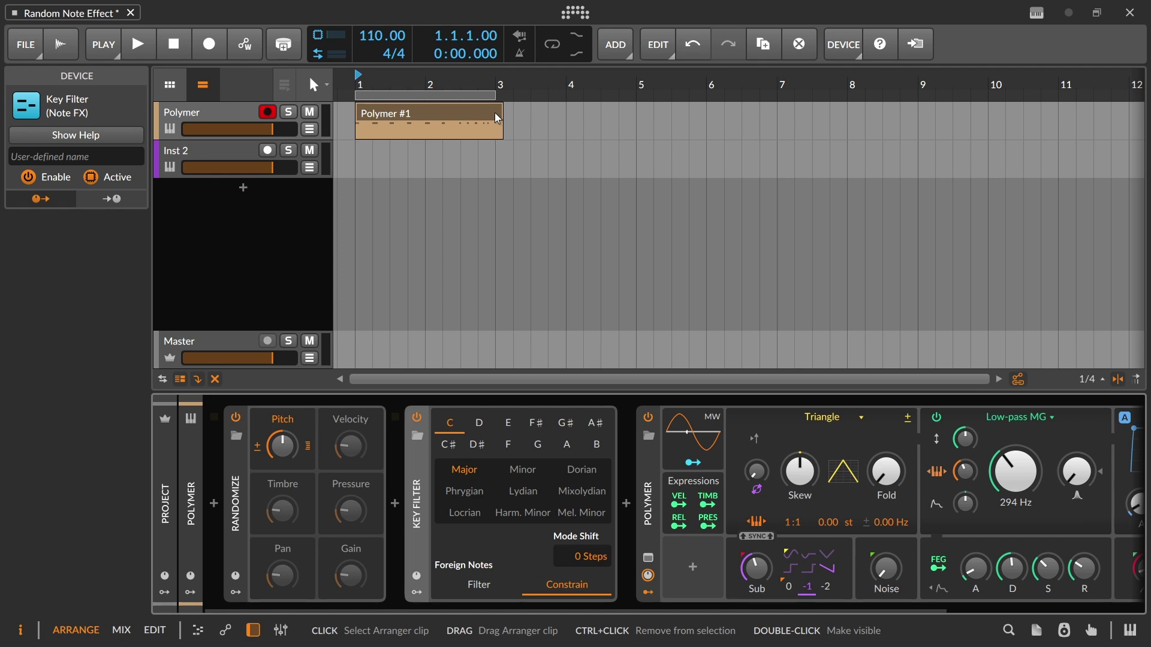
# Arm Inst 2 and record a take of scattered notes through Key Filter
pyautogui.click(269, 152)
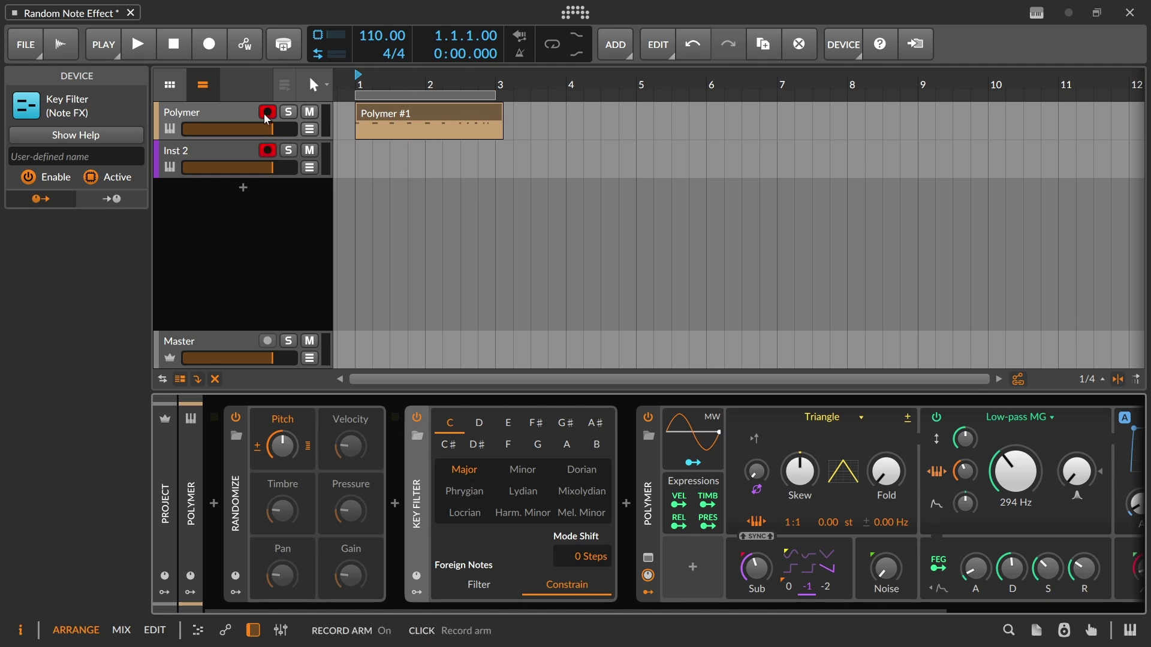
pyautogui.click(267, 112)
pyautogui.click(209, 44)
pyautogui.click(138, 45)
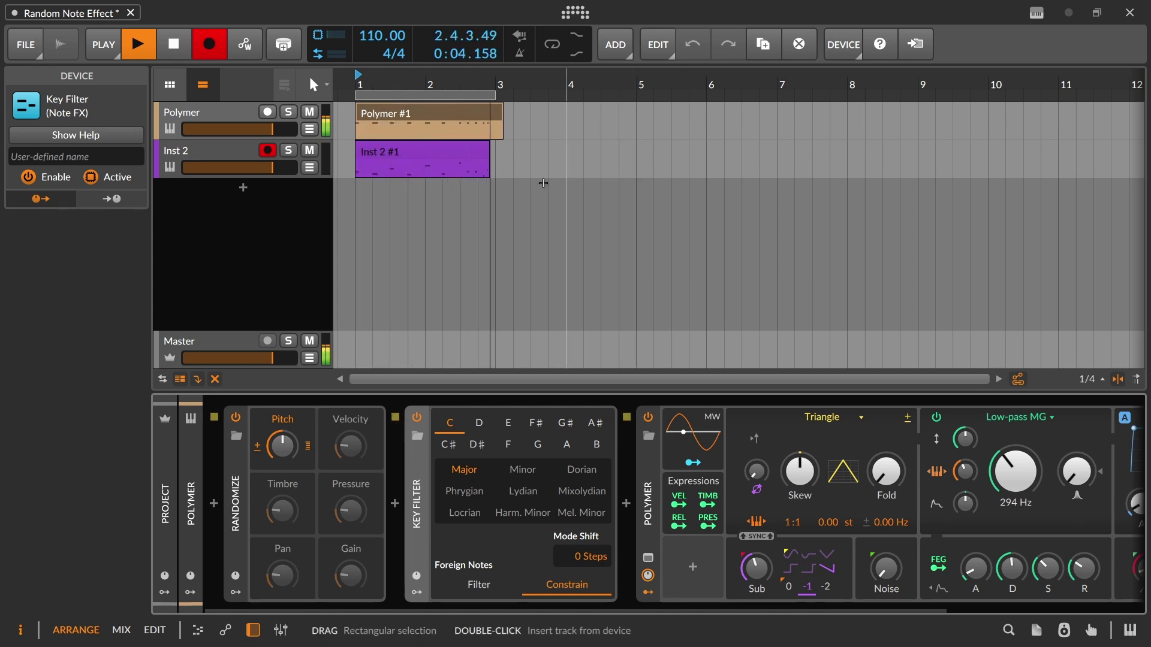
pyautogui.press('space')
# Inspect the recorded notes between C2 and C4 in the note editor
pyautogui.doubleClick(479, 143)
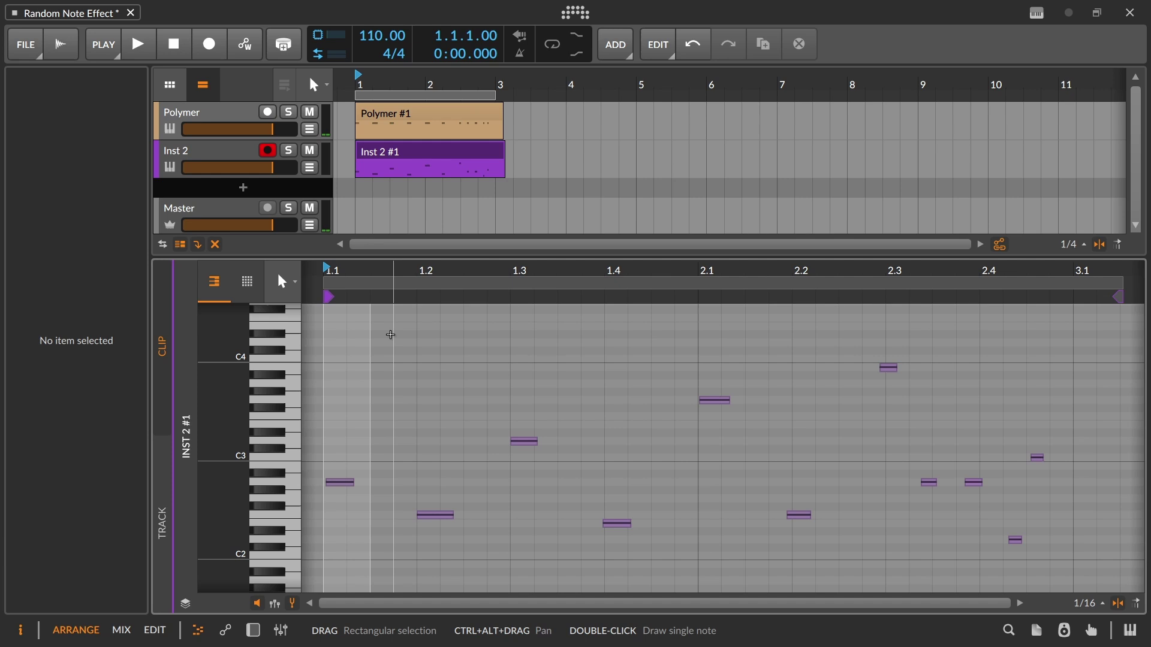
pyautogui.moveTo(394, 270); pyautogui.dragTo(393, 306)
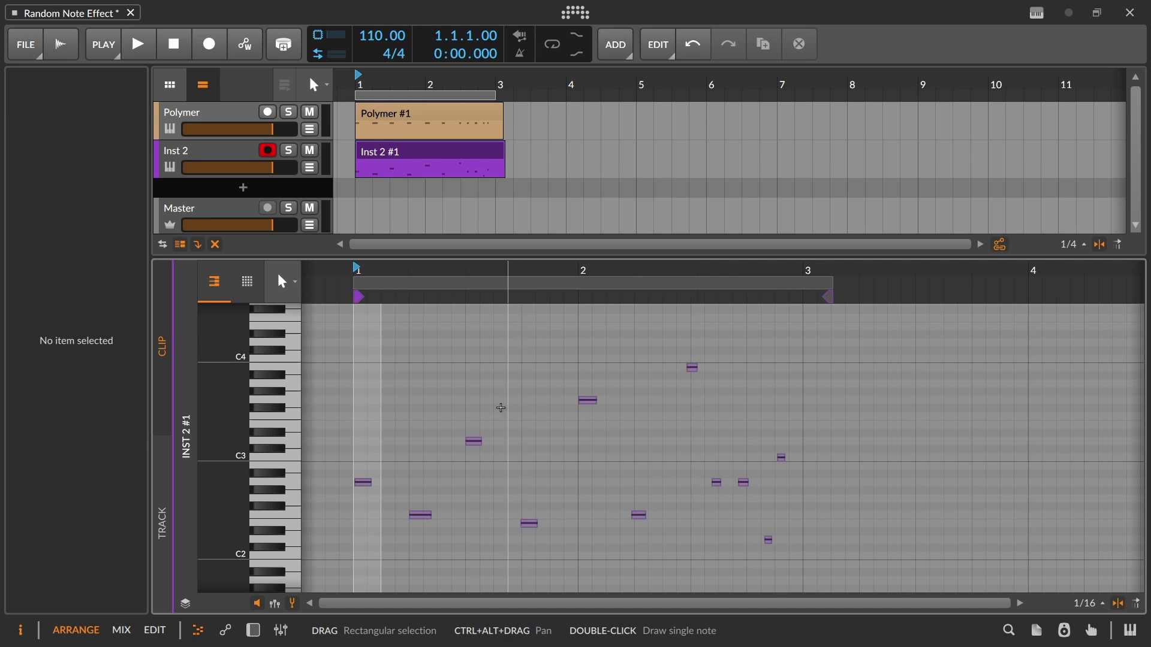
pyautogui.doubleClick(230, 110)
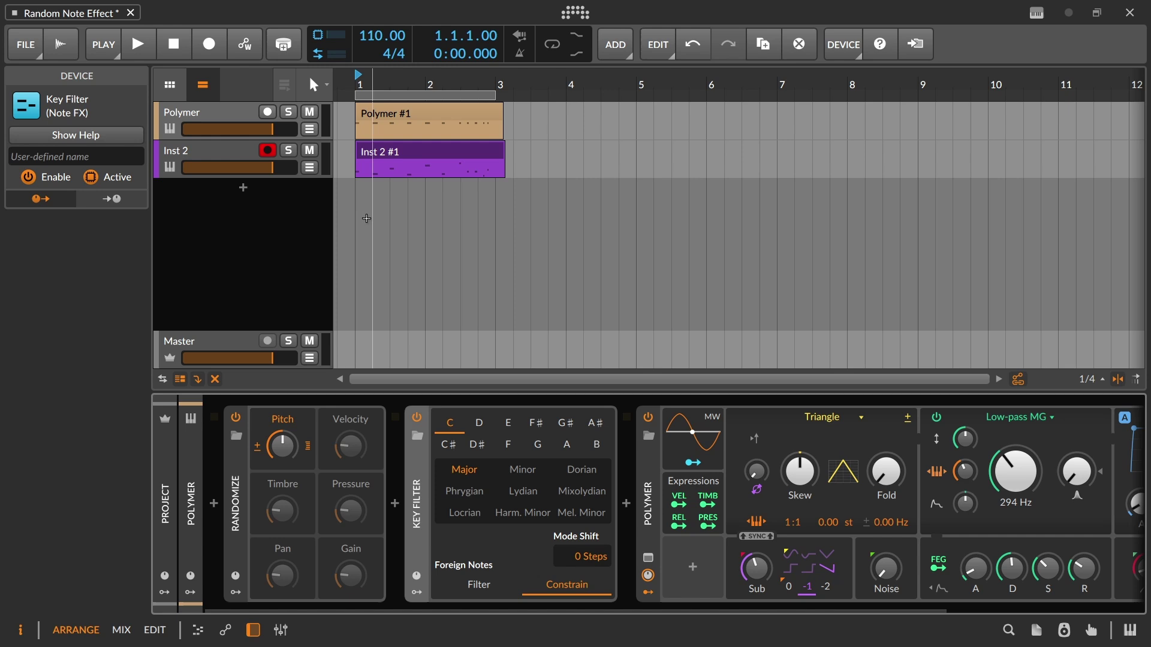
# Set Key Filter's Foreign Notes to Filter and delete the recorded Inst 2 clip
pyautogui.click(425, 159)
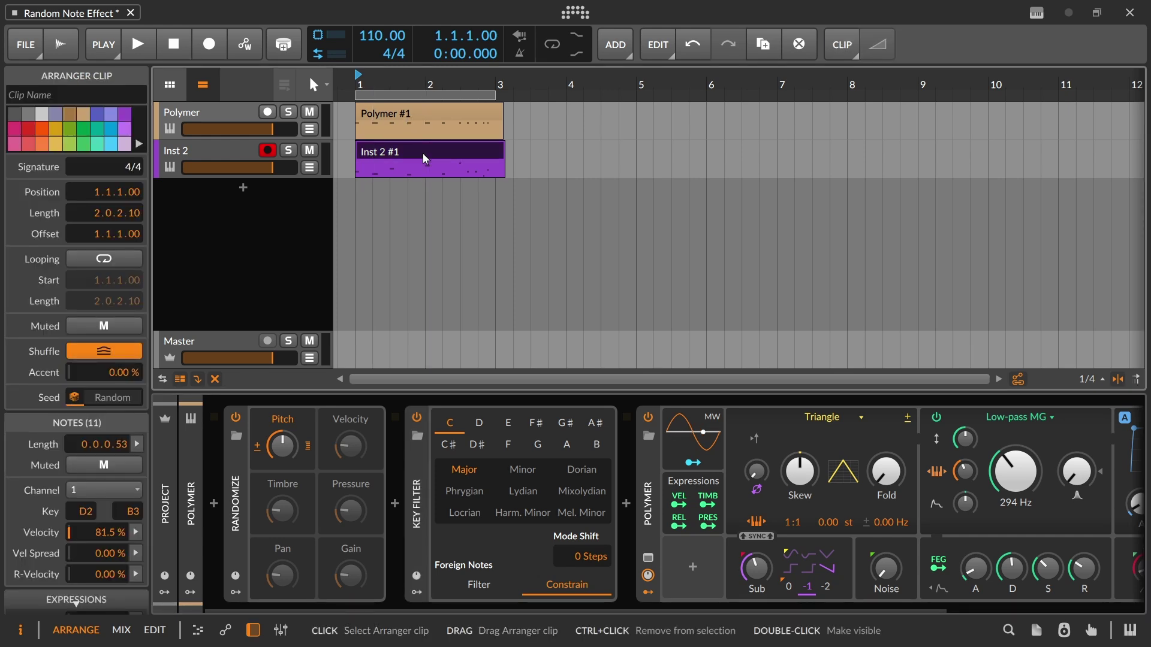
pyautogui.click(487, 587)
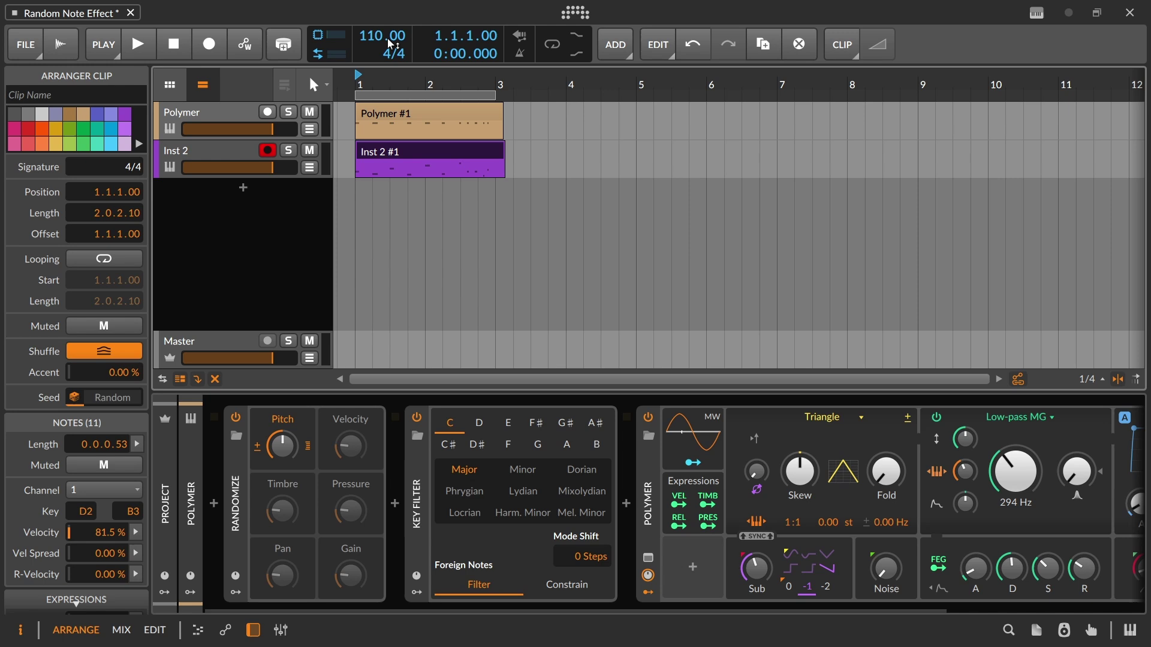
pyautogui.press('Delete')
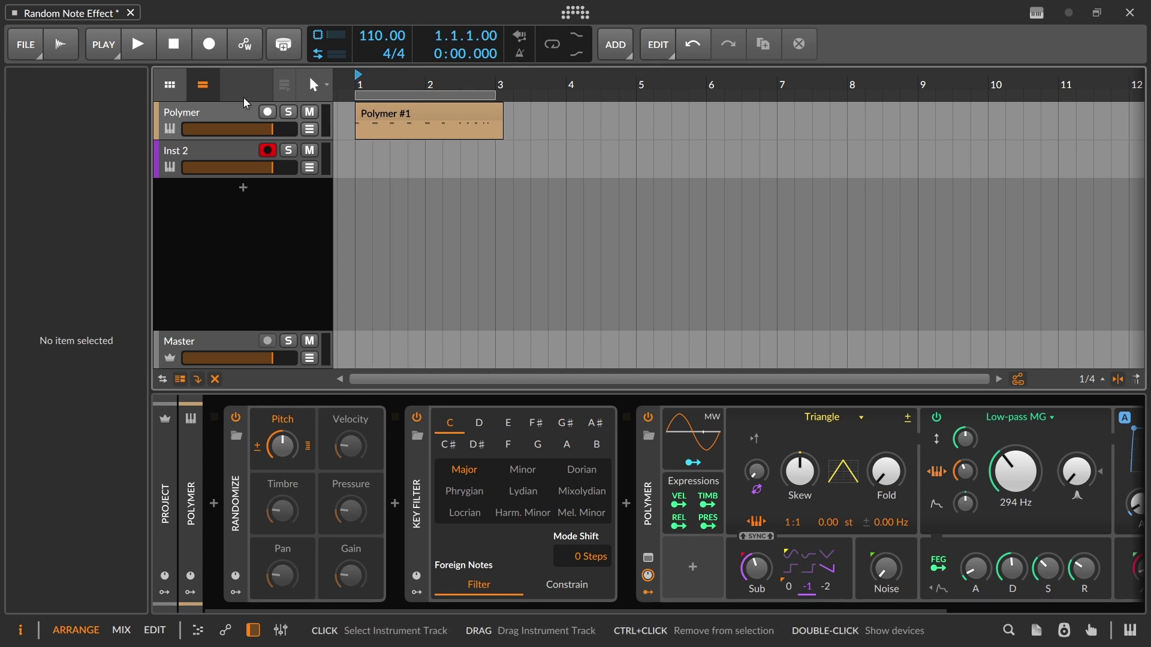
# Record a new Inst 2 take through the filtering Key Filter, then delete it
pyautogui.click(209, 44)
pyautogui.click(241, 51)
pyautogui.click(242, 50)
pyautogui.press('space')
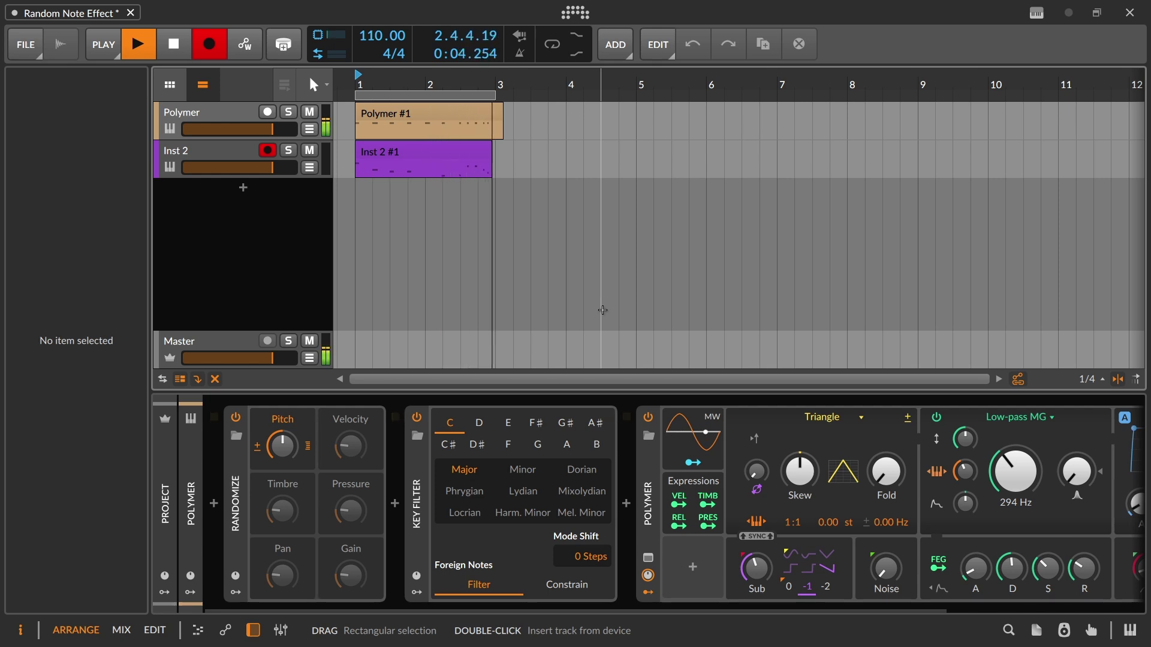
pyautogui.press('space')
pyautogui.click(487, 155)
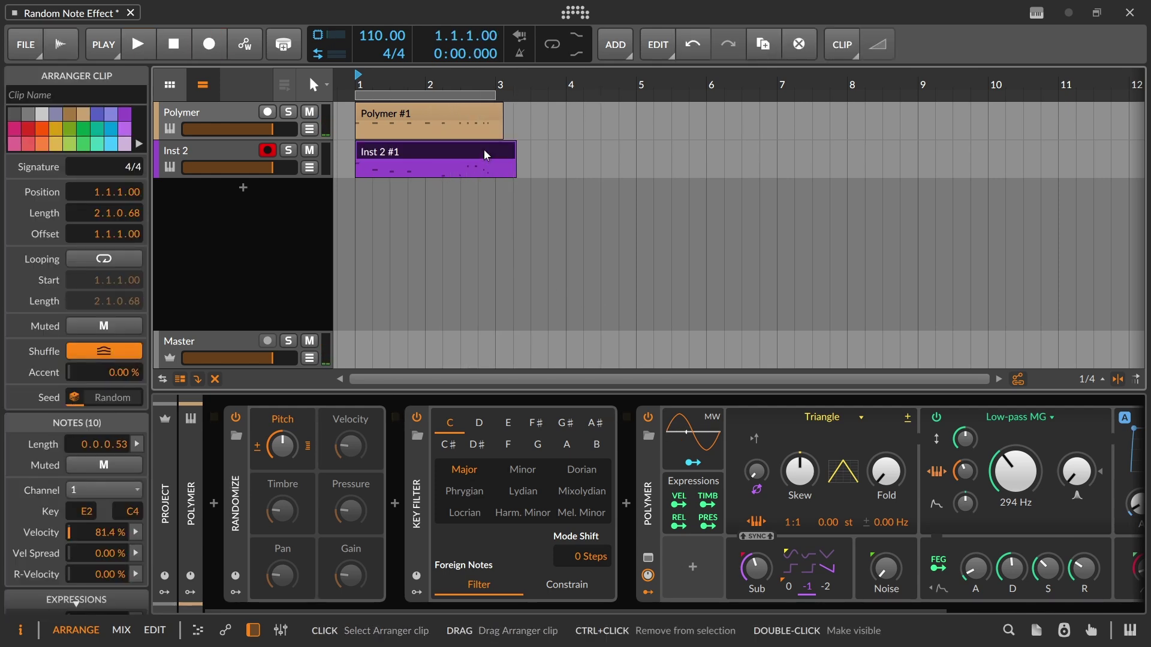
pyautogui.press('Delete')
# Record another take on the Inst 2 track
pyautogui.click(209, 44)
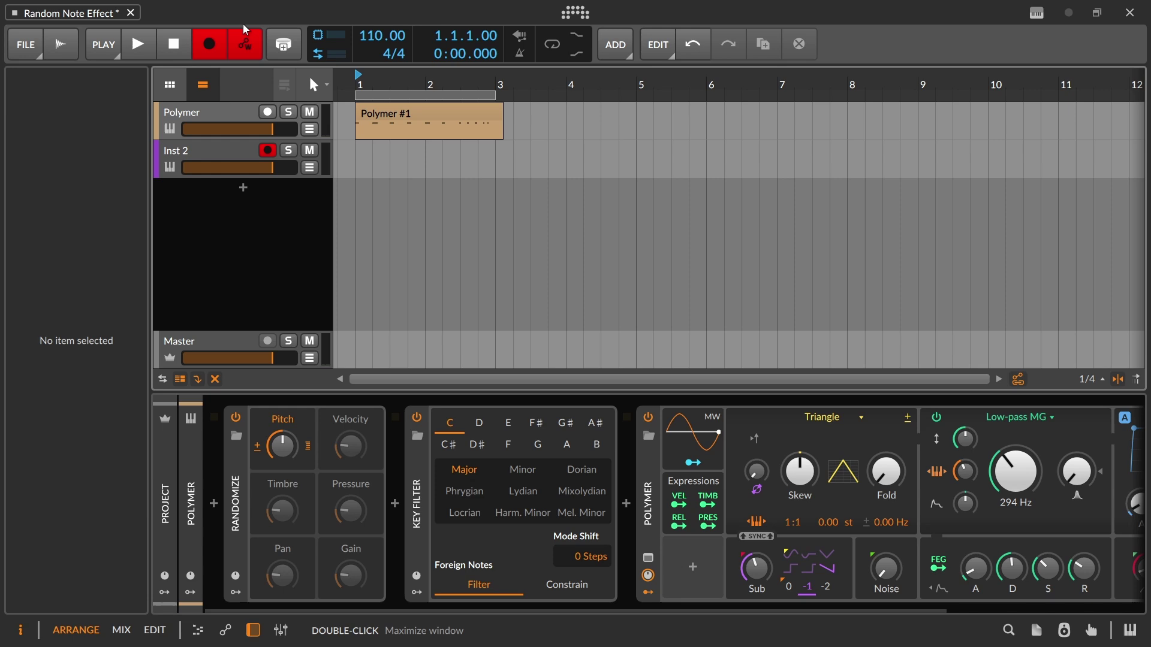
pyautogui.click(138, 43)
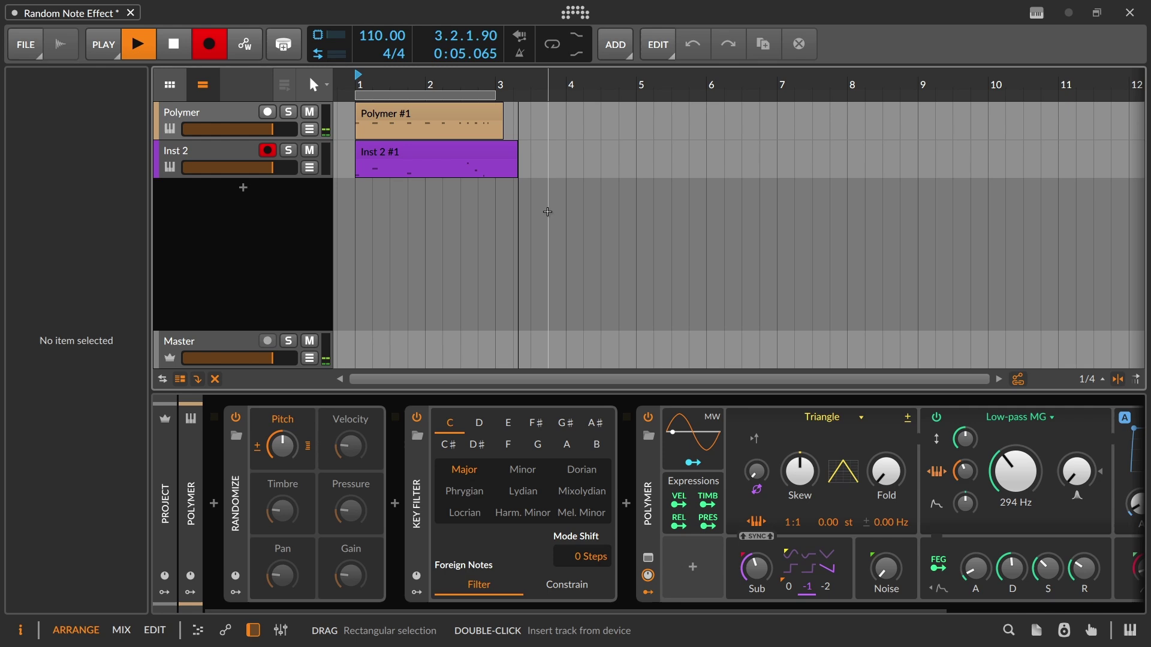
pyautogui.press('space')
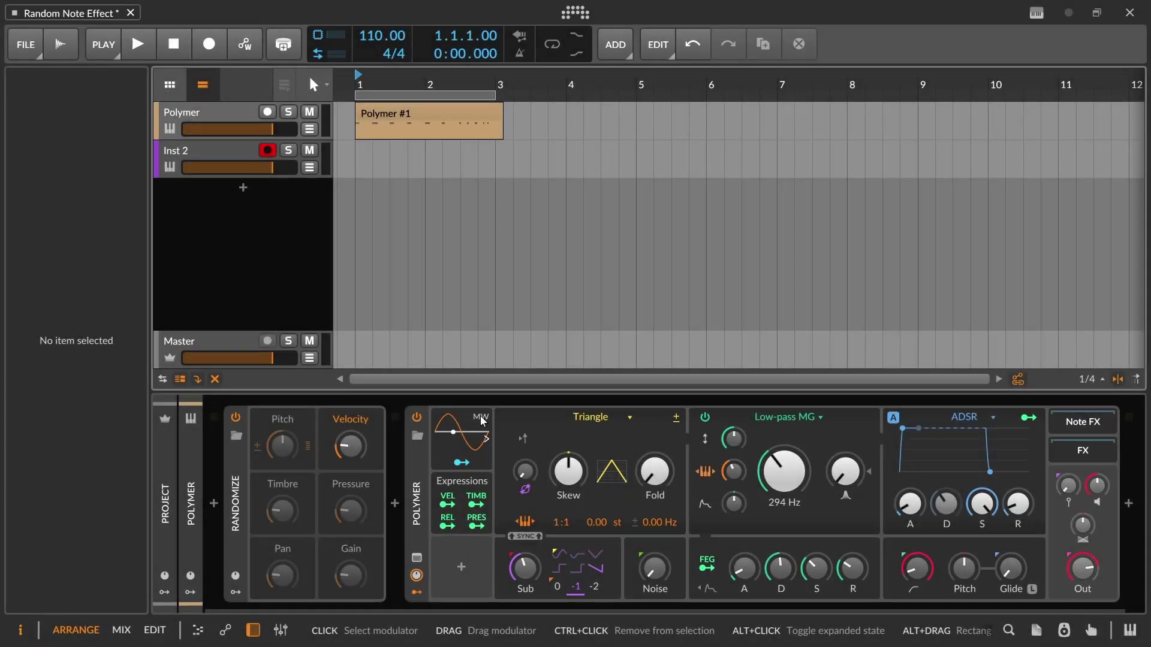
# Disable velocity randomization in the Randomize device
pyautogui.click(350, 419)
pyautogui.click(283, 419)
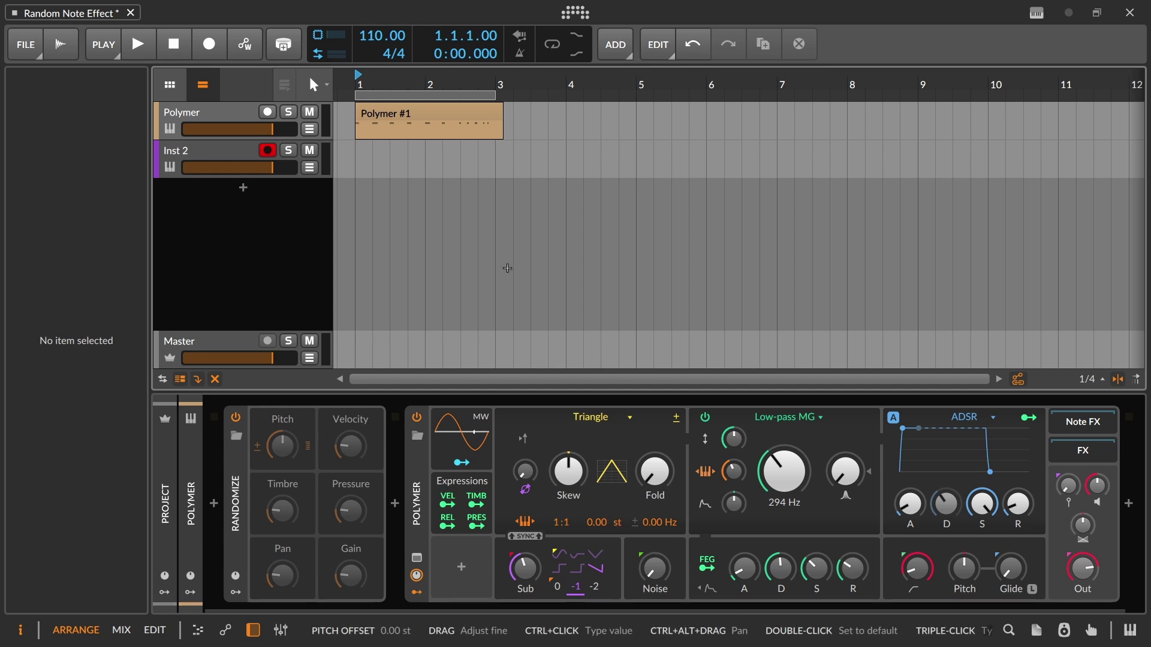
# Open the Polymer #1 clip and show its Velocity expression lane
pyautogui.doubleClick(464, 114)
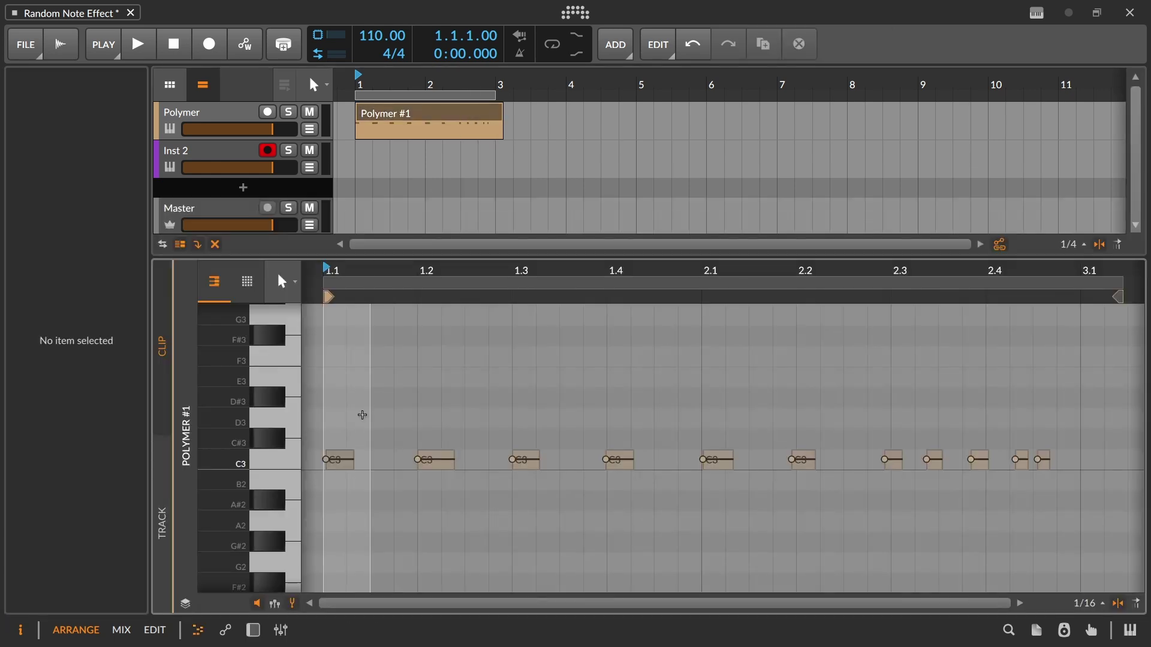
pyautogui.click(292, 603)
pyautogui.click(274, 604)
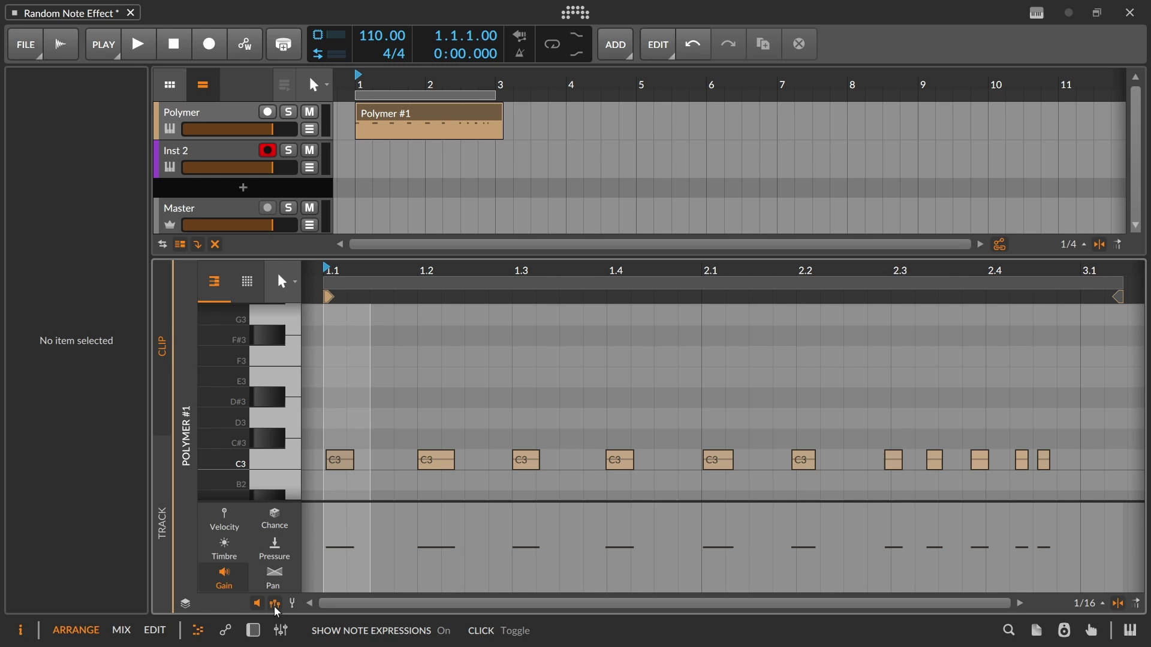
pyautogui.click(222, 526)
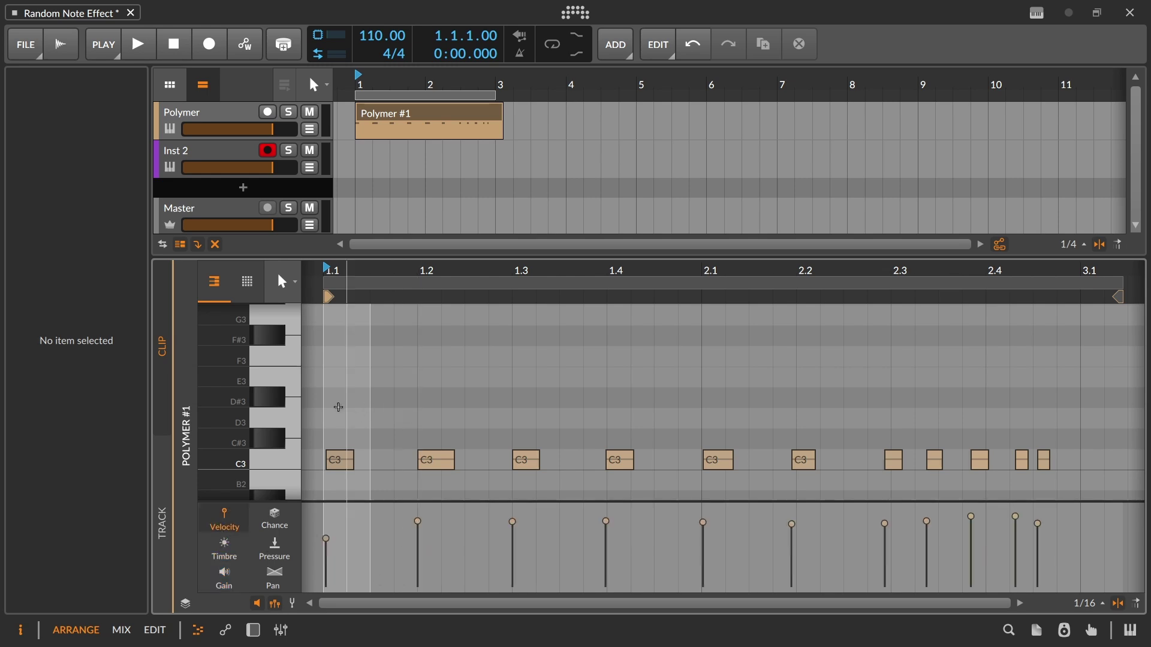
# Set all eleven C3 notes to 100% velocity
pyautogui.moveTo(339, 407); pyautogui.dragTo(1129, 475)
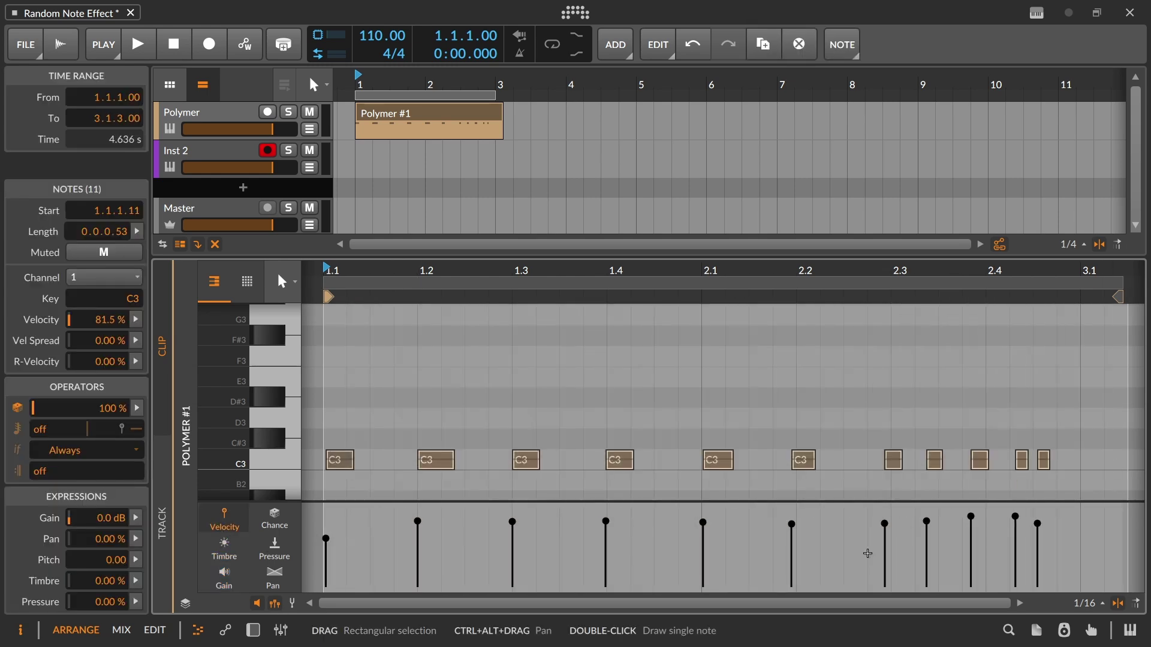
pyautogui.moveTo(884, 525)
pyautogui.mouseDown()
pyautogui.moveTo(887, 610)
pyautogui.moveTo(905, 499)
pyautogui.moveTo(904, 524)
pyautogui.mouseUp()
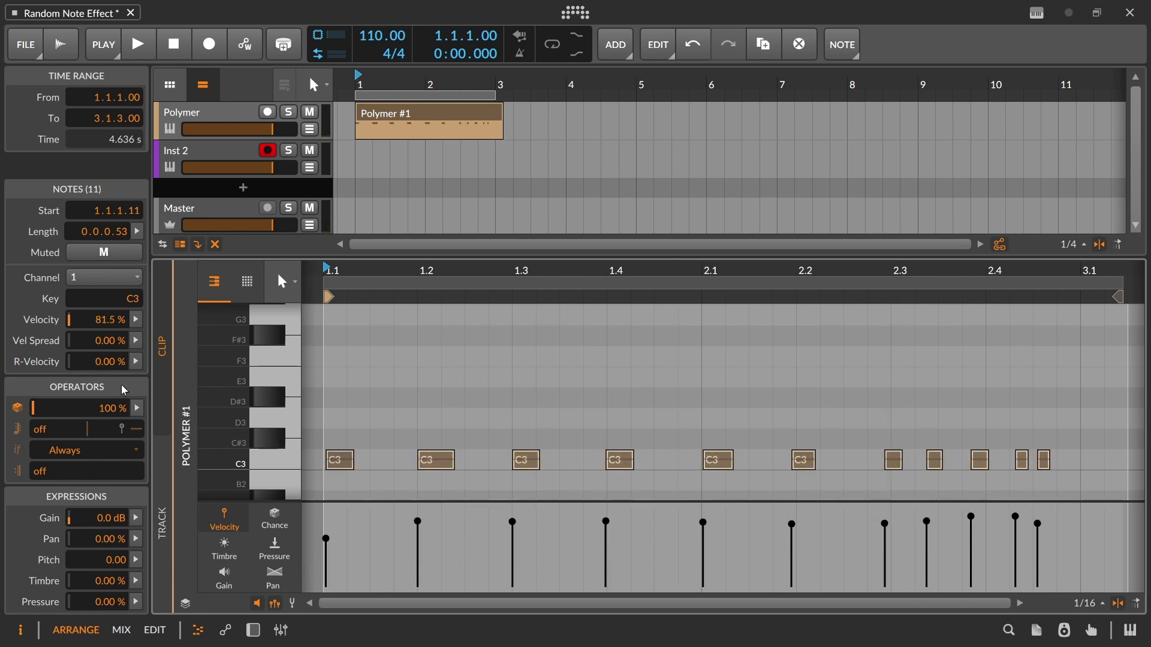
pyautogui.doubleClick(105, 319)
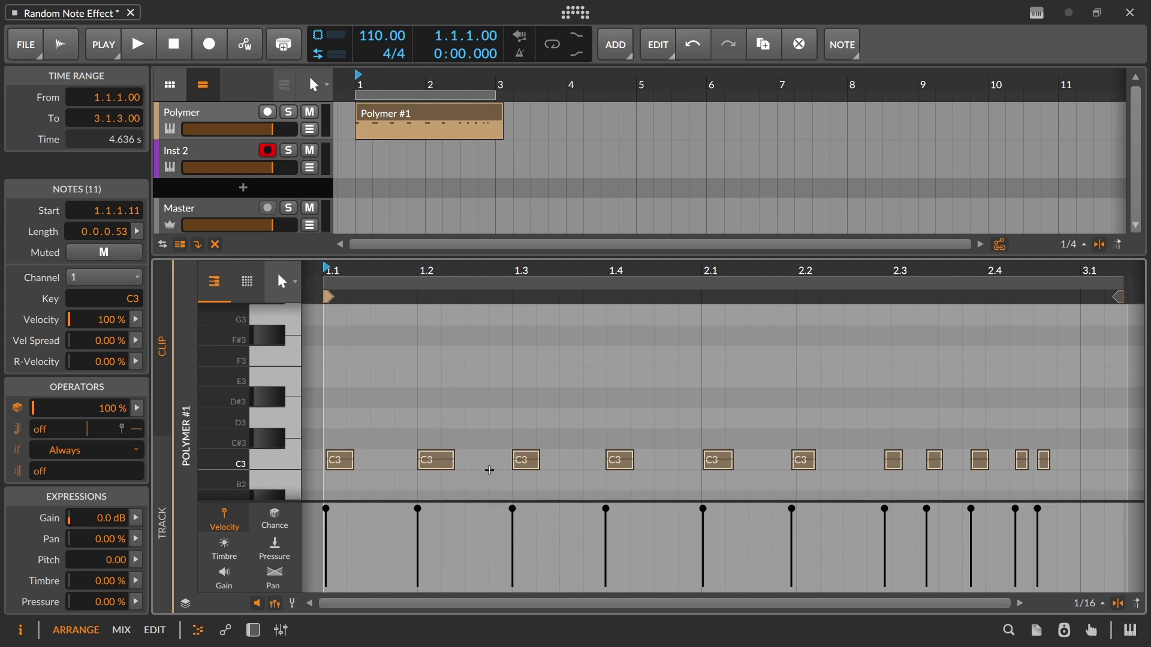
pyautogui.click(634, 424)
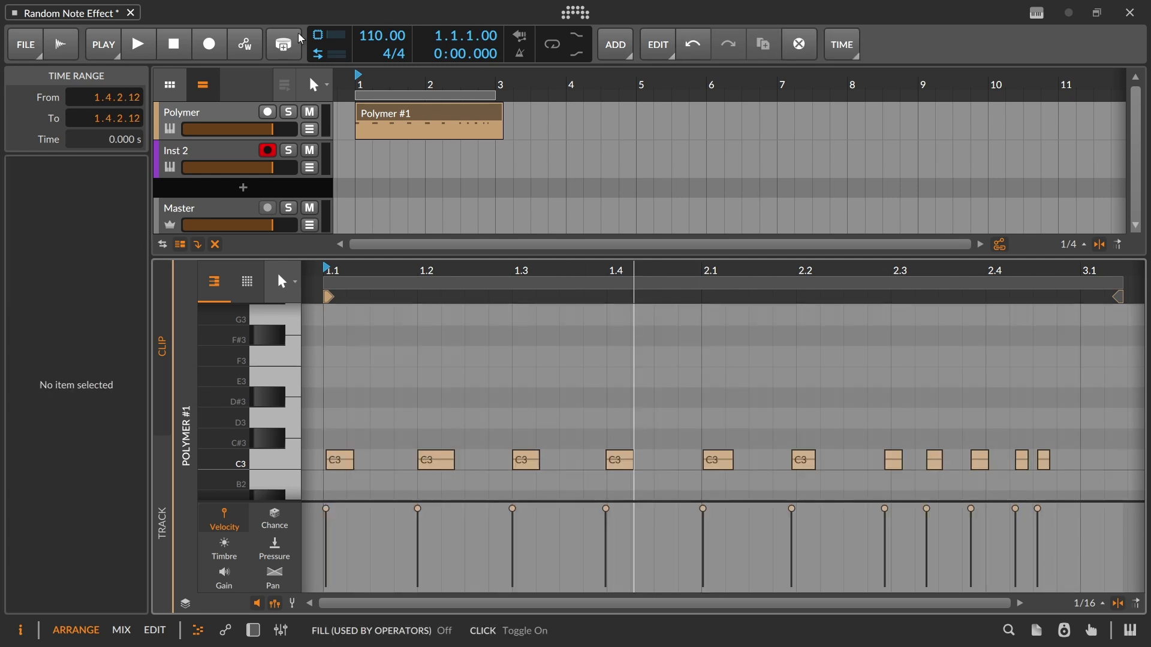
# Turn on velocity randomization in the Polymer track's Randomize device
pyautogui.click(218, 121)
pyautogui.doubleClick(216, 120)
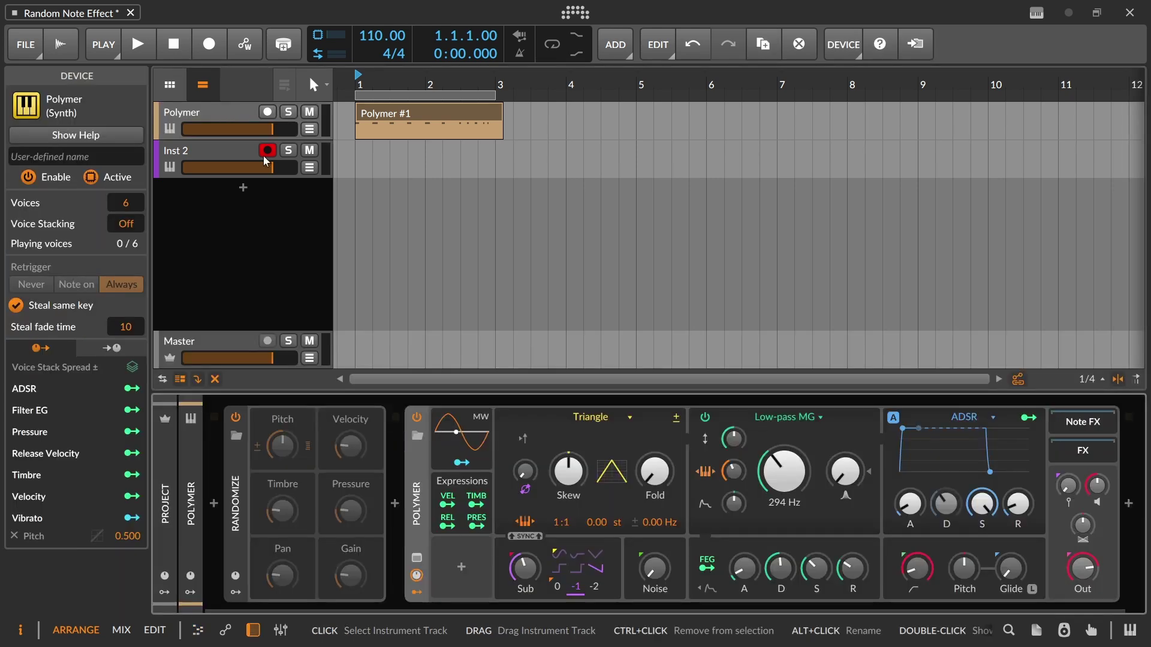
pyautogui.click(361, 425)
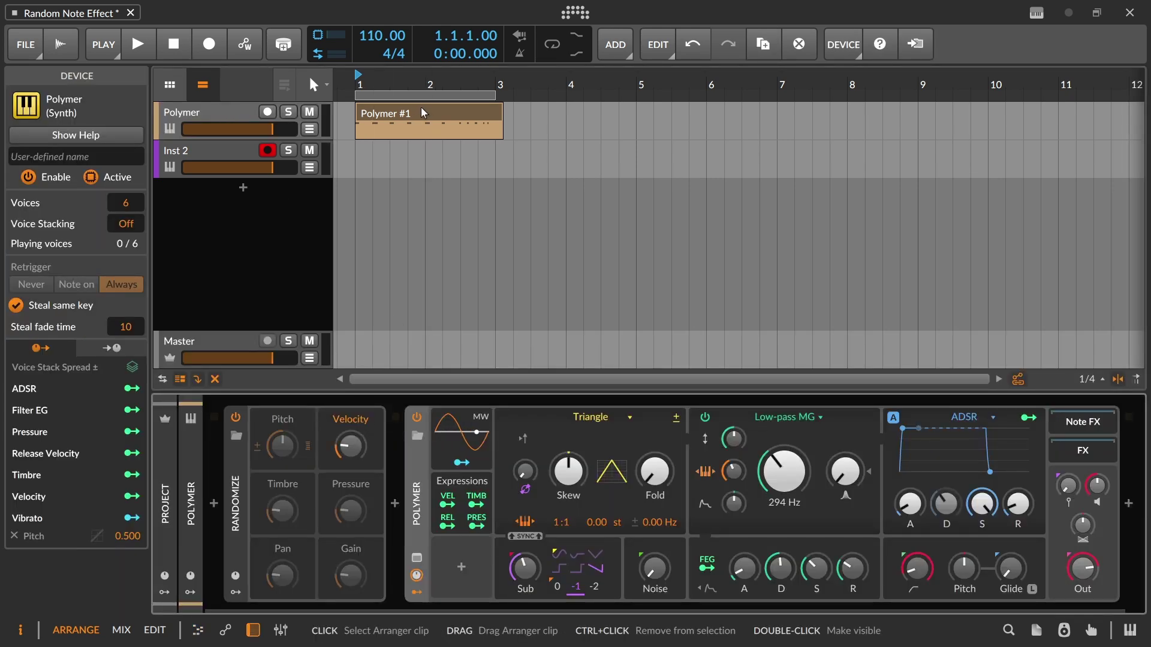
# Set Randomize velocity to 57.7%, raise Polymer's Fold, and map Velocity onto Fold (+22.40 st)
pyautogui.moveTo(350, 446); pyautogui.dragTo(349, 444)
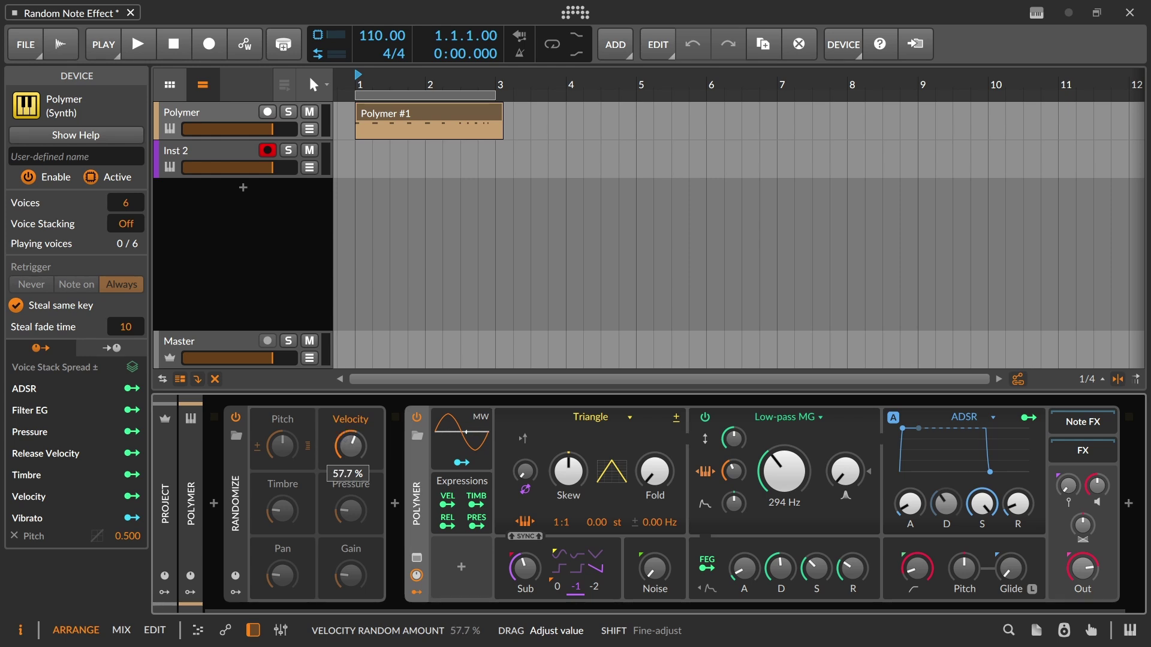
pyautogui.moveTo(349, 445); pyautogui.dragTo(349, 444)
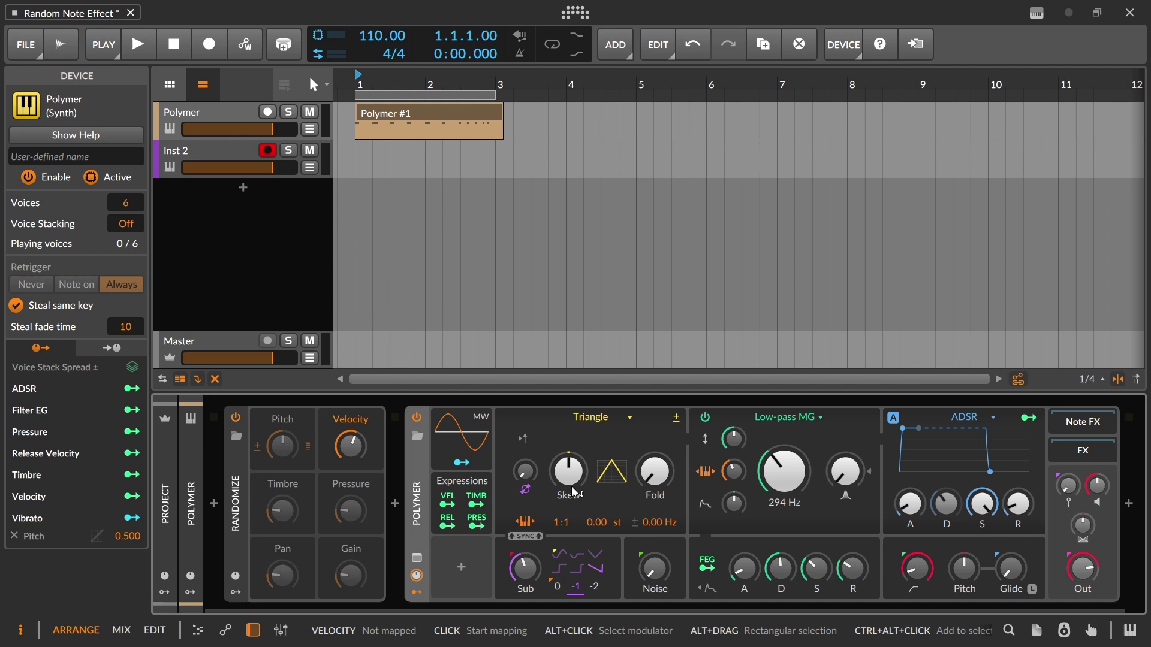
pyautogui.moveTo(655, 471); pyautogui.dragTo(655, 442)
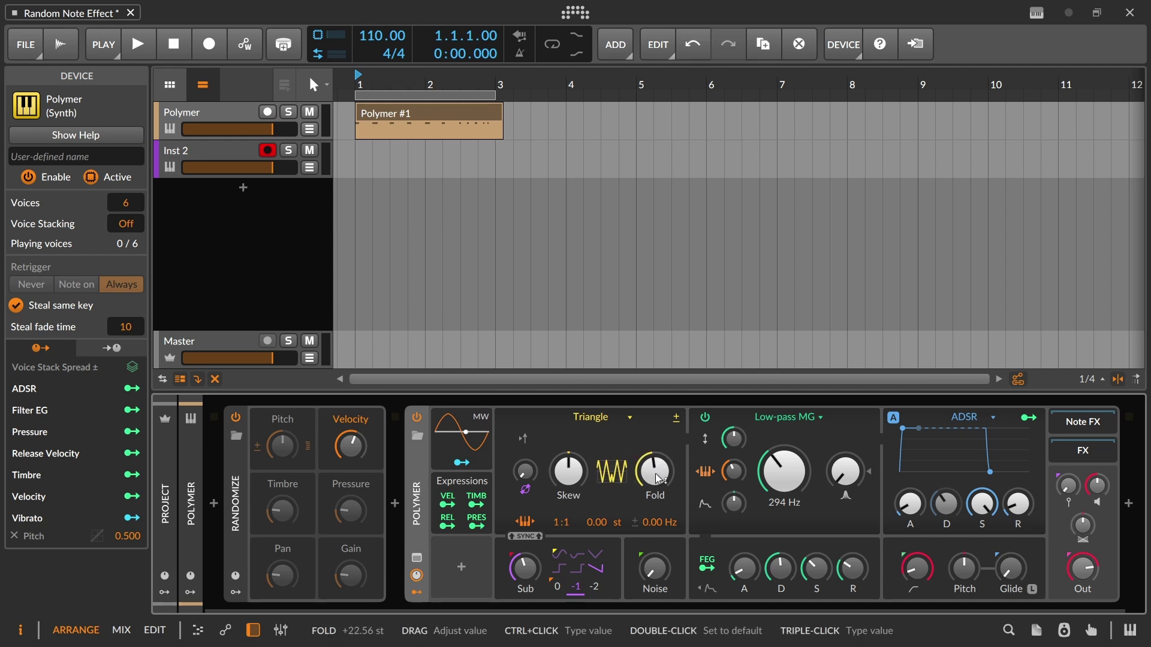
pyautogui.moveTo(655, 483); pyautogui.dragTo(655, 452)
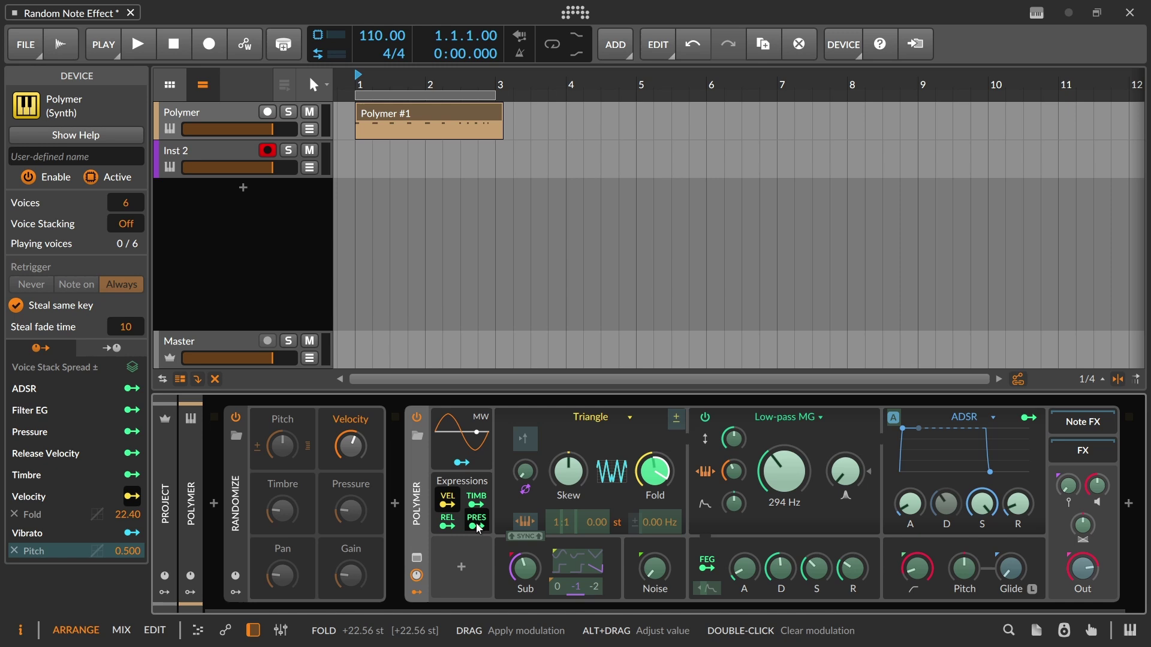
# Record a new Inst 2 take from the start and view its velocity lane
pyautogui.click(462, 259)
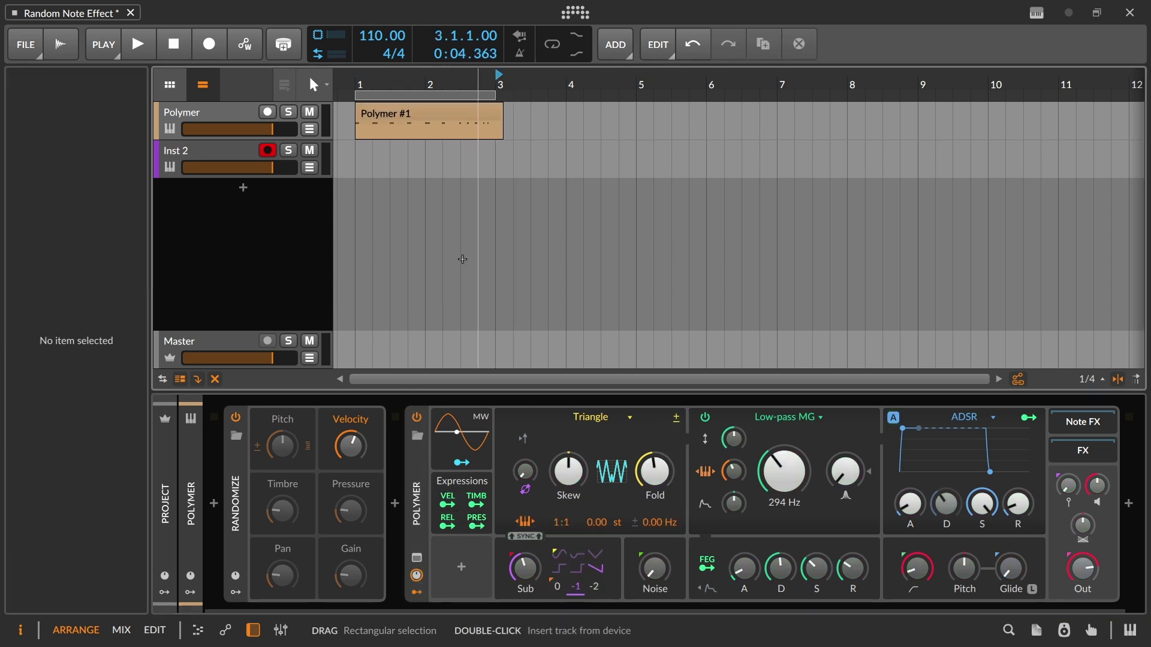
pyautogui.click(209, 44)
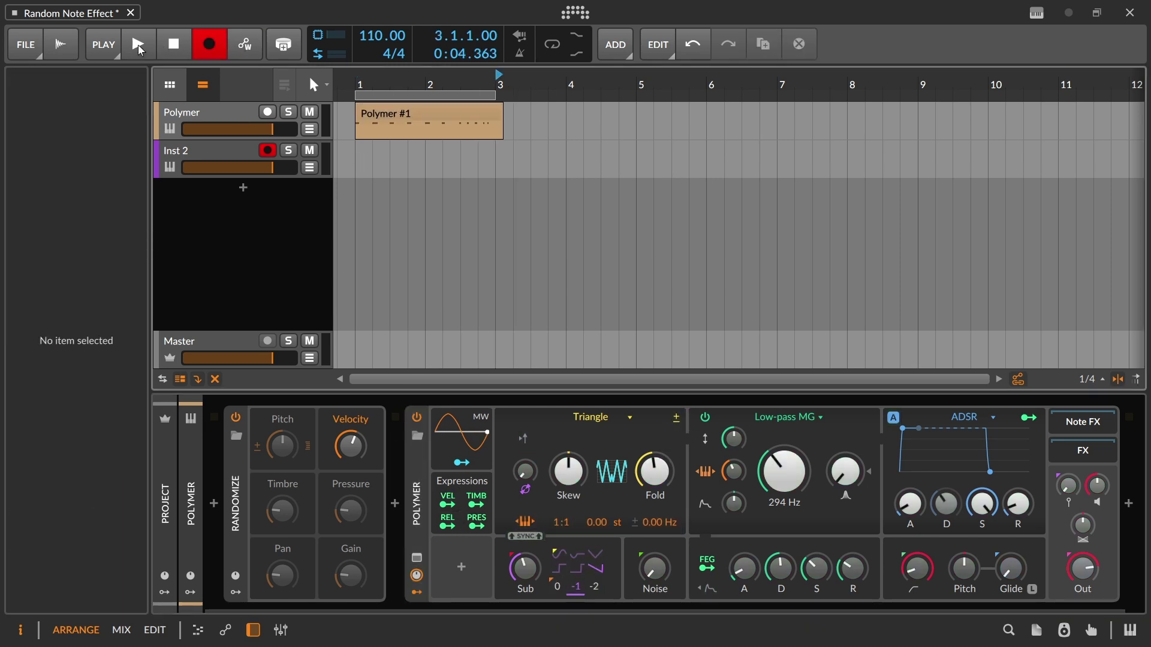
pyautogui.click(357, 88)
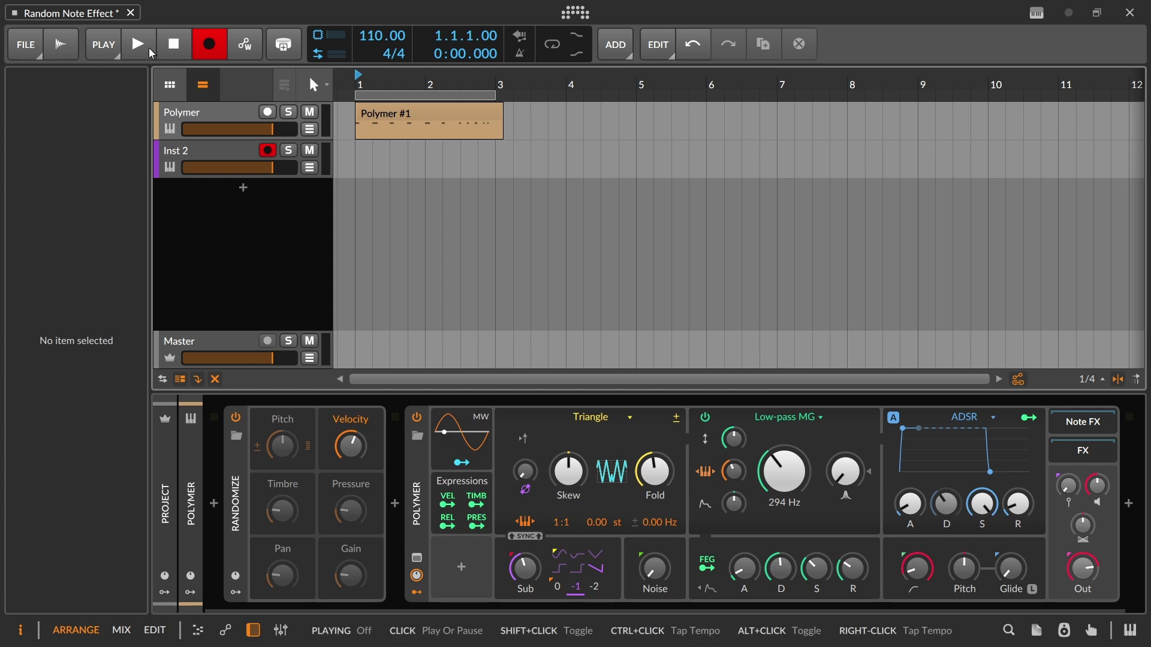
pyautogui.click(150, 52)
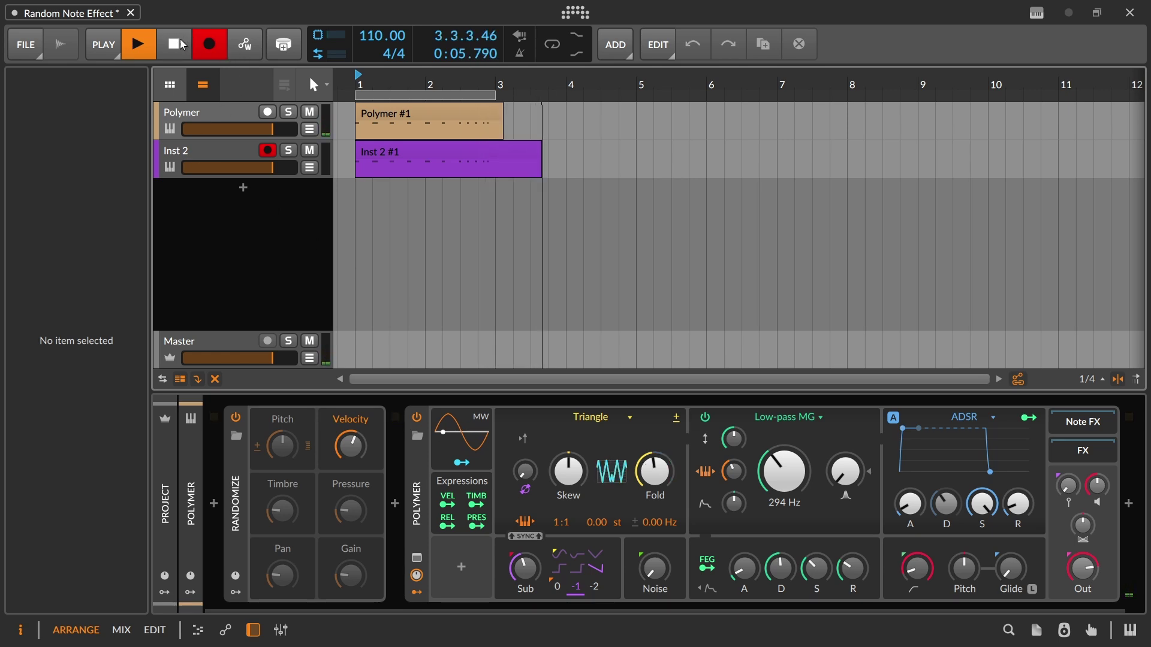
pyautogui.click(174, 44)
pyautogui.doubleClick(415, 159)
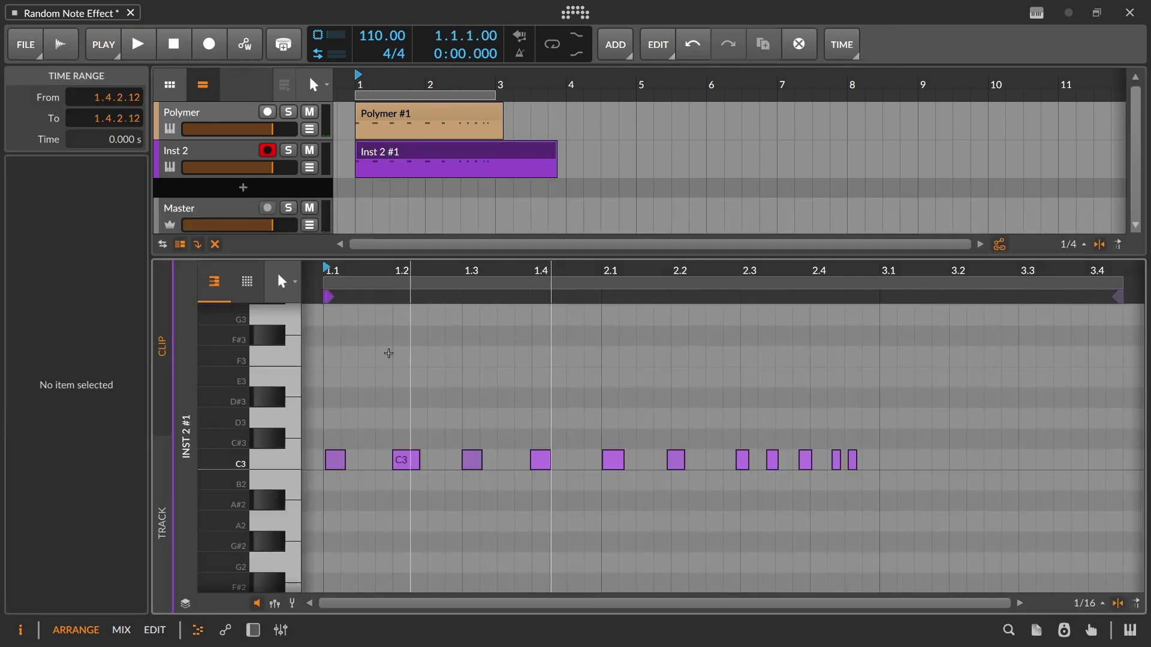
pyautogui.click(274, 603)
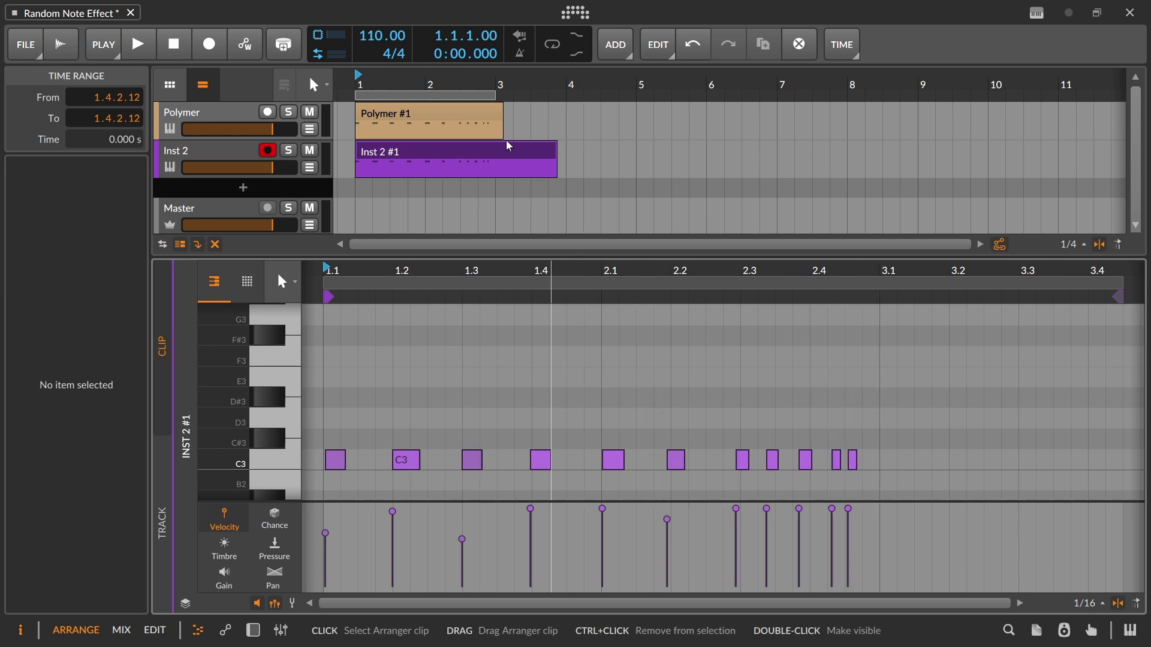
# Lower the Polymer #1 C3 notes to about 50% velocity, then delete the Inst 2 #1 clip
pyautogui.click(488, 129)
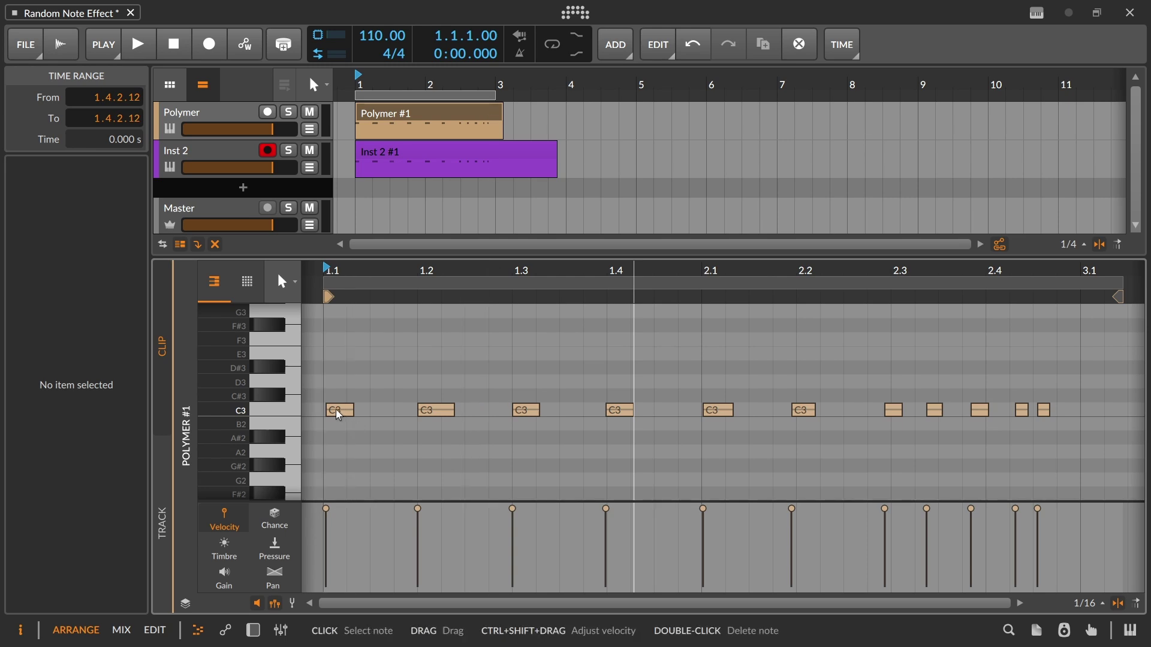
pyautogui.click(297, 412)
pyautogui.moveTo(102, 319); pyautogui.dragTo(102, 358)
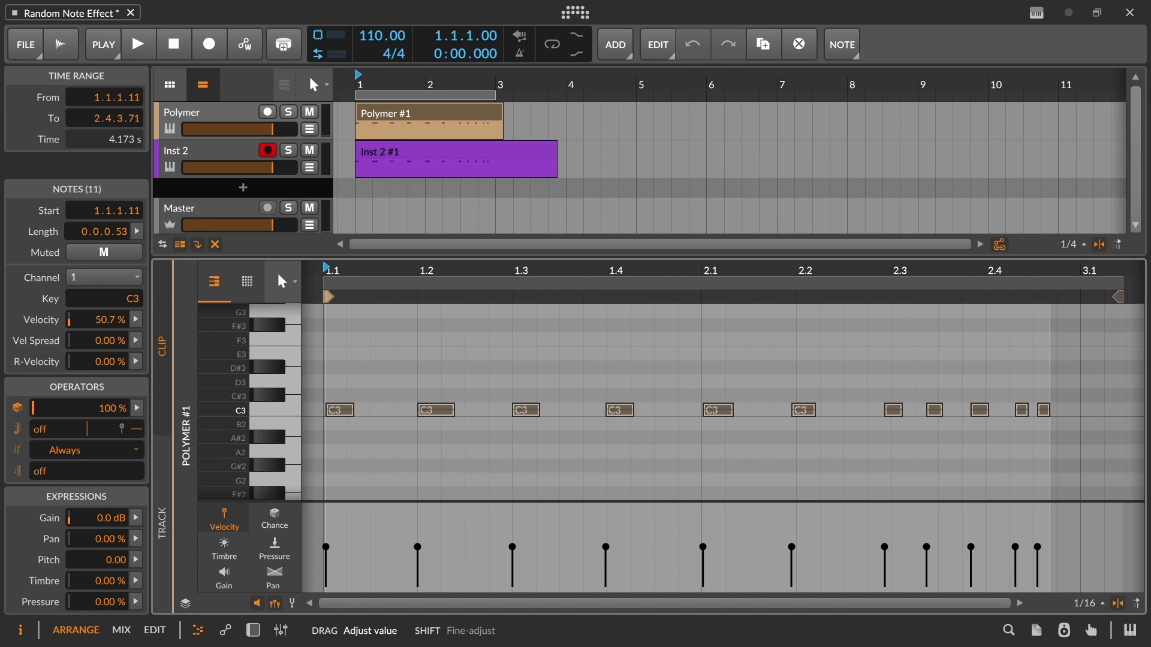
pyautogui.click(370, 156)
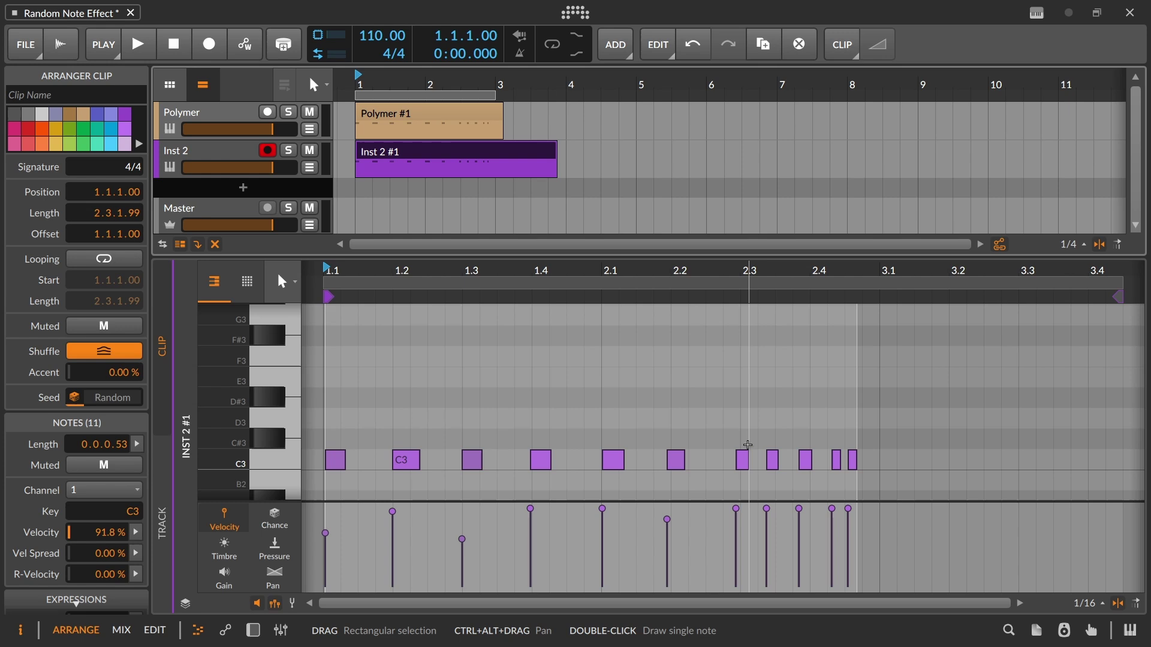
pyautogui.press('Delete')
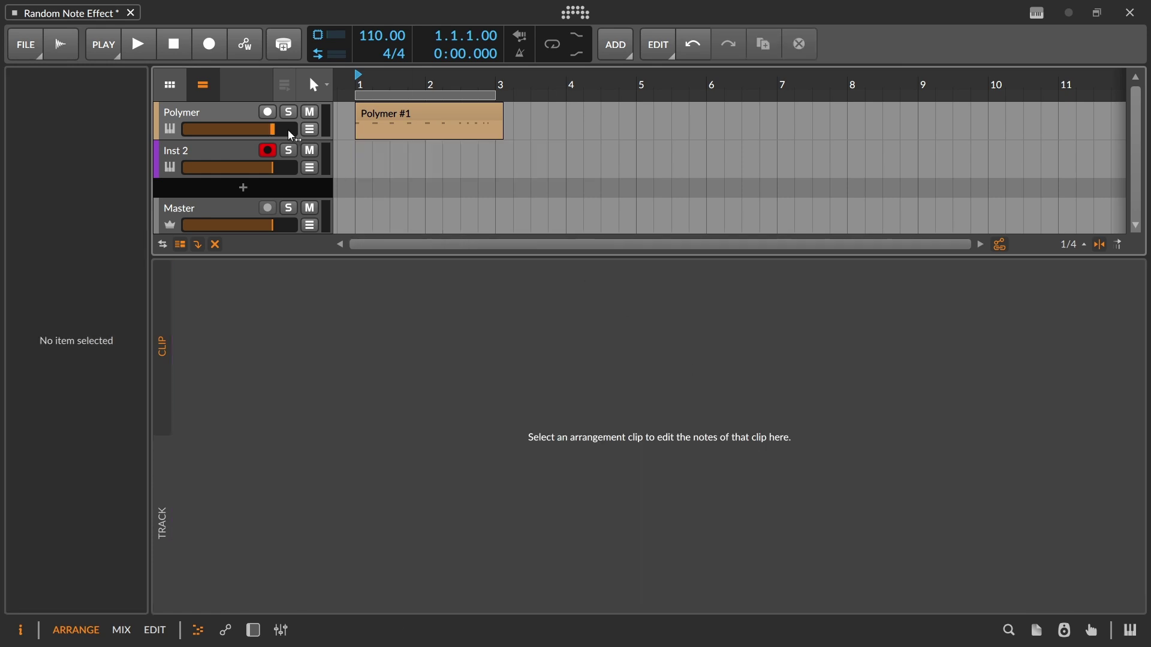
# Raise Randomize's velocity amount and turn Polymer's Fold amount back down
pyautogui.doubleClick(205, 107)
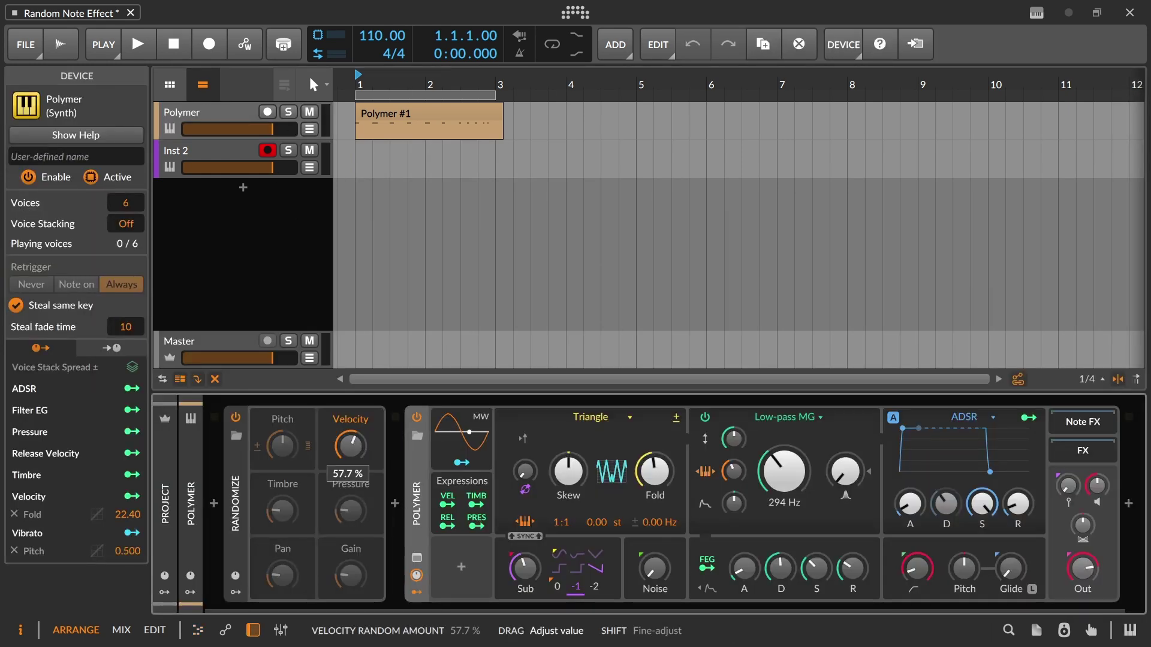
pyautogui.moveTo(350, 445); pyautogui.dragTo(350, 419)
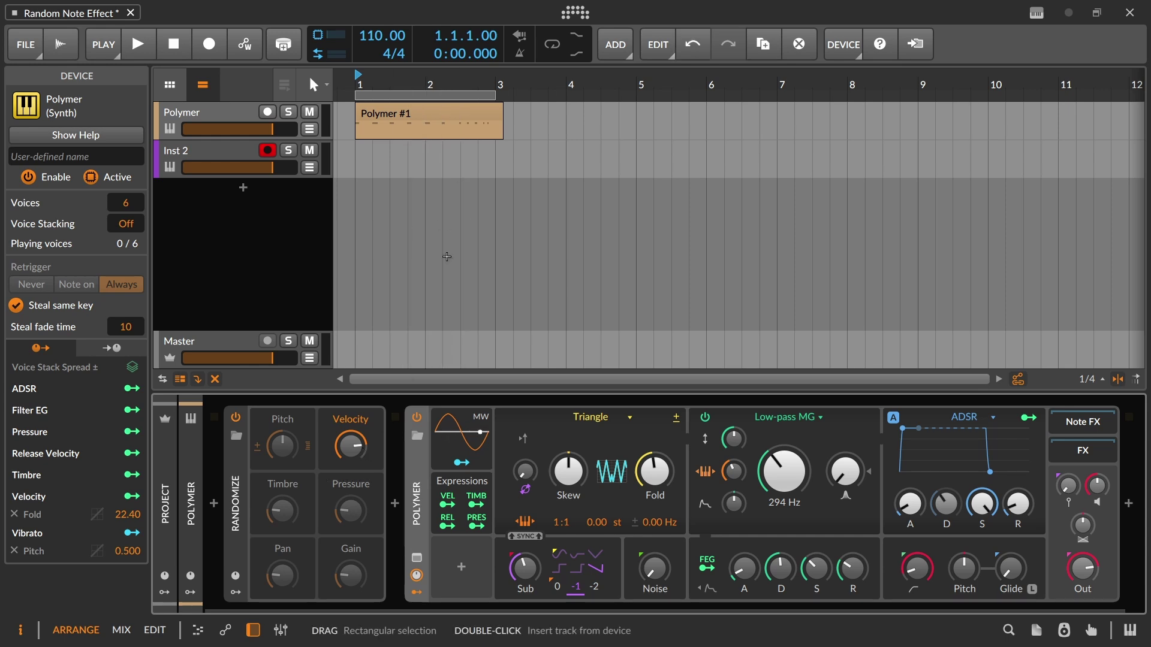
pyautogui.click(655, 471)
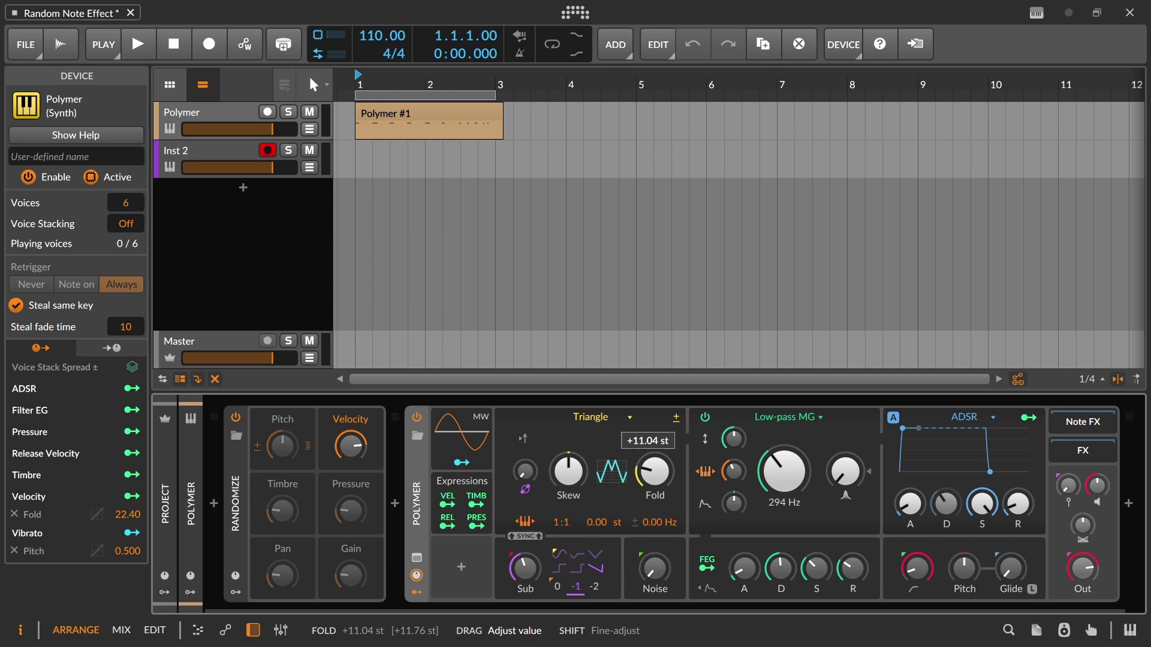
pyautogui.moveTo(654, 471); pyautogui.dragTo(655, 477)
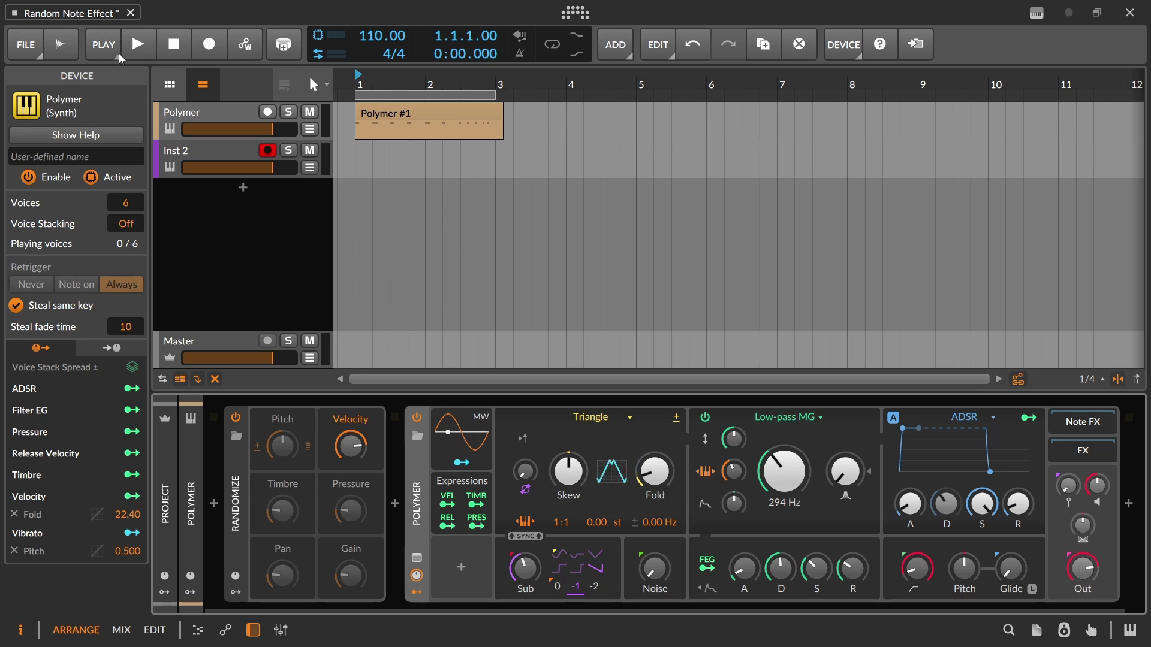
# Record a two-bar Inst 2 #1 take with automation writing off
pyautogui.click(221, 45)
pyautogui.click(248, 50)
pyautogui.click(248, 50)
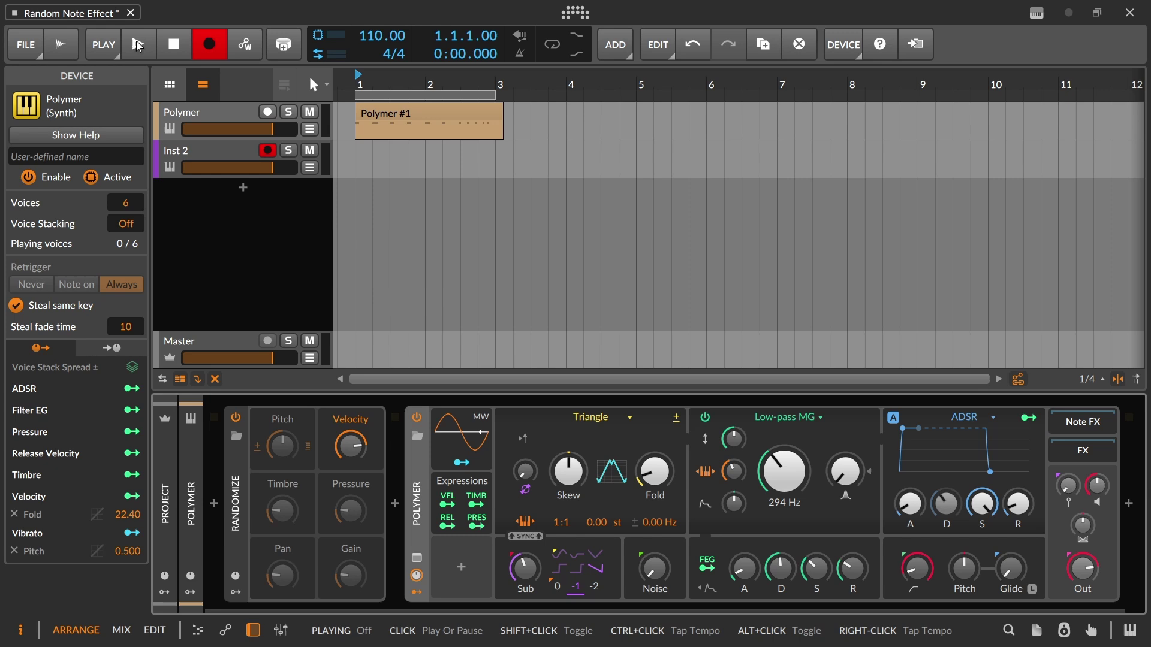
pyautogui.click(138, 45)
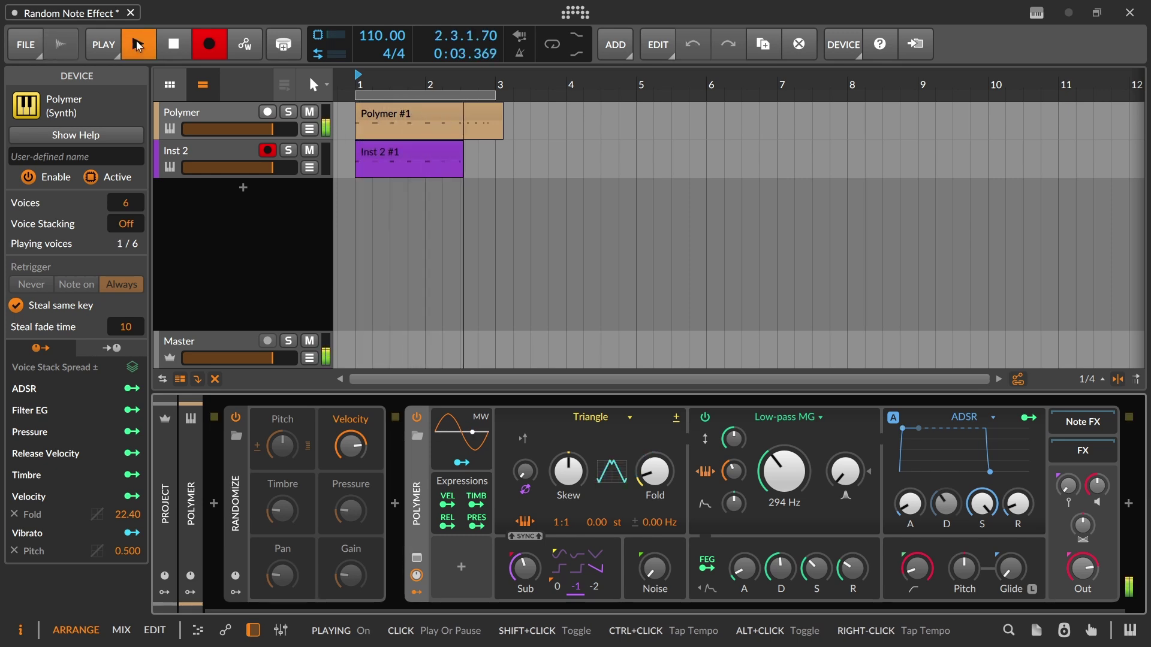
pyautogui.press('space')
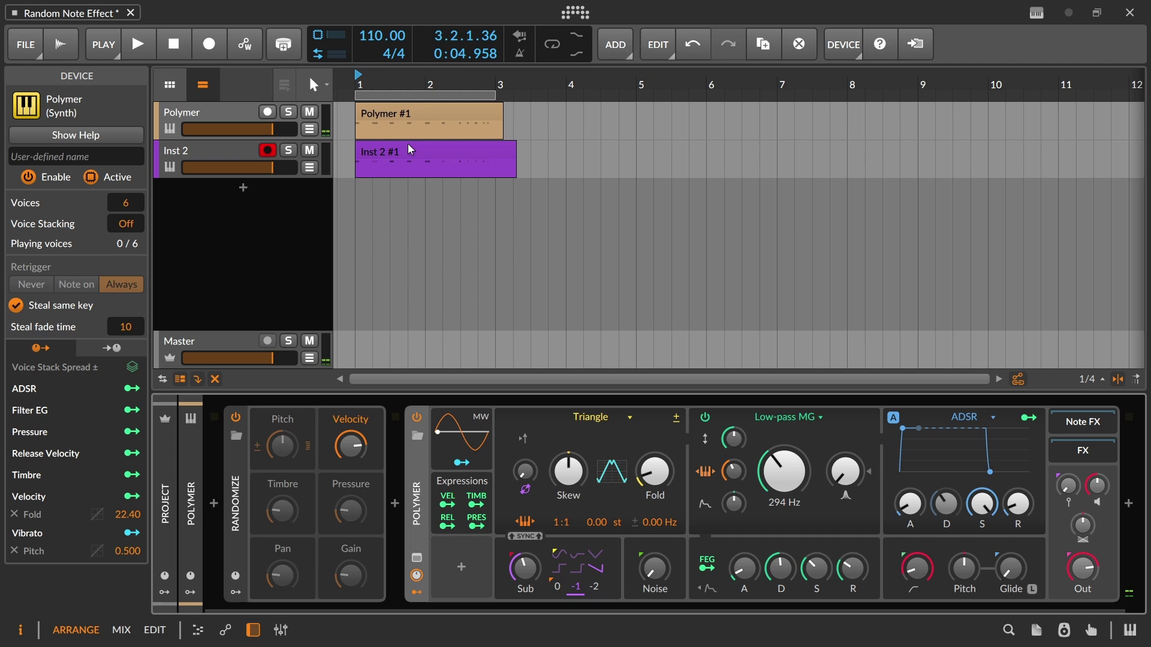
pyautogui.doubleClick(418, 154)
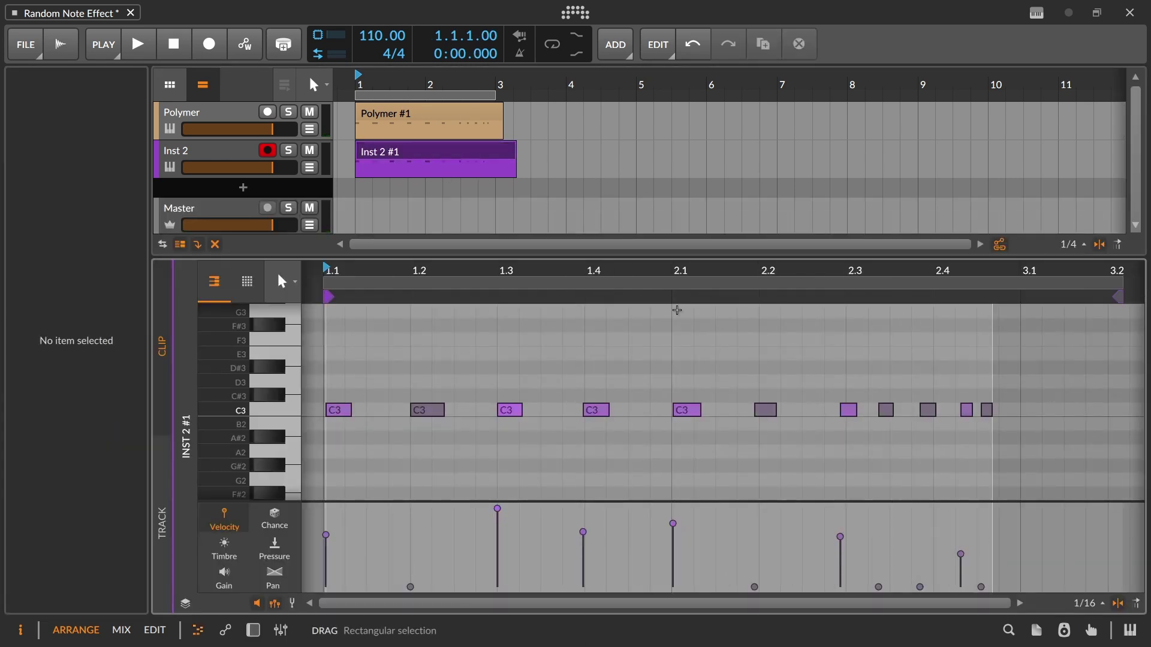
pyautogui.click(505, 158)
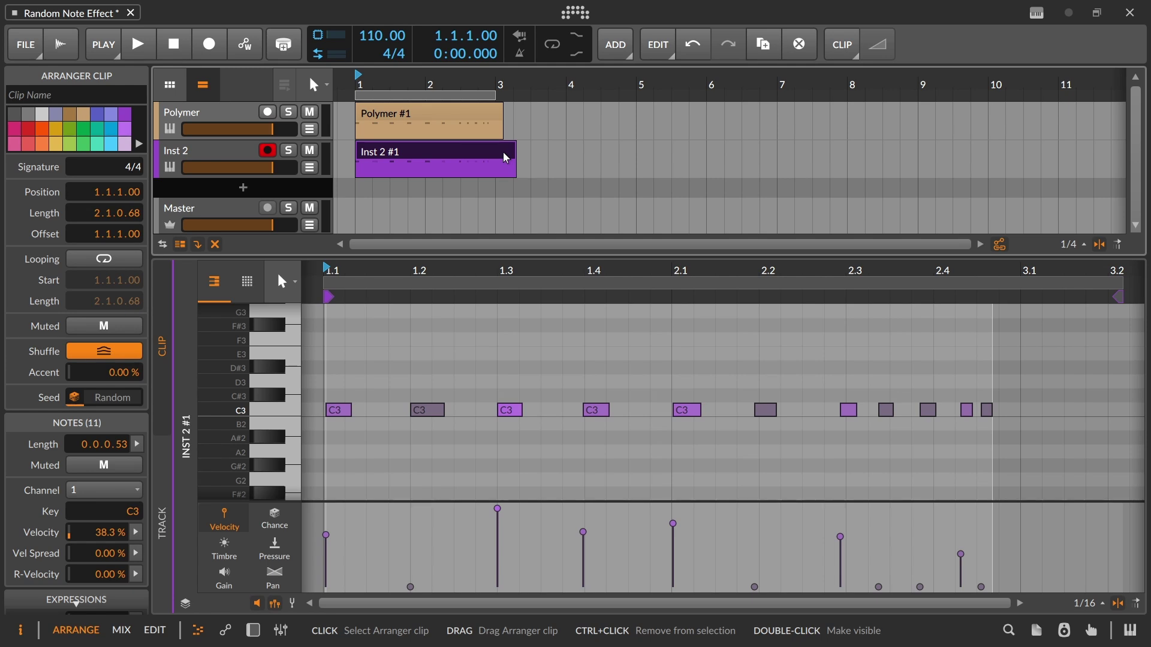
pyautogui.press('Delete')
pyautogui.click(201, 117)
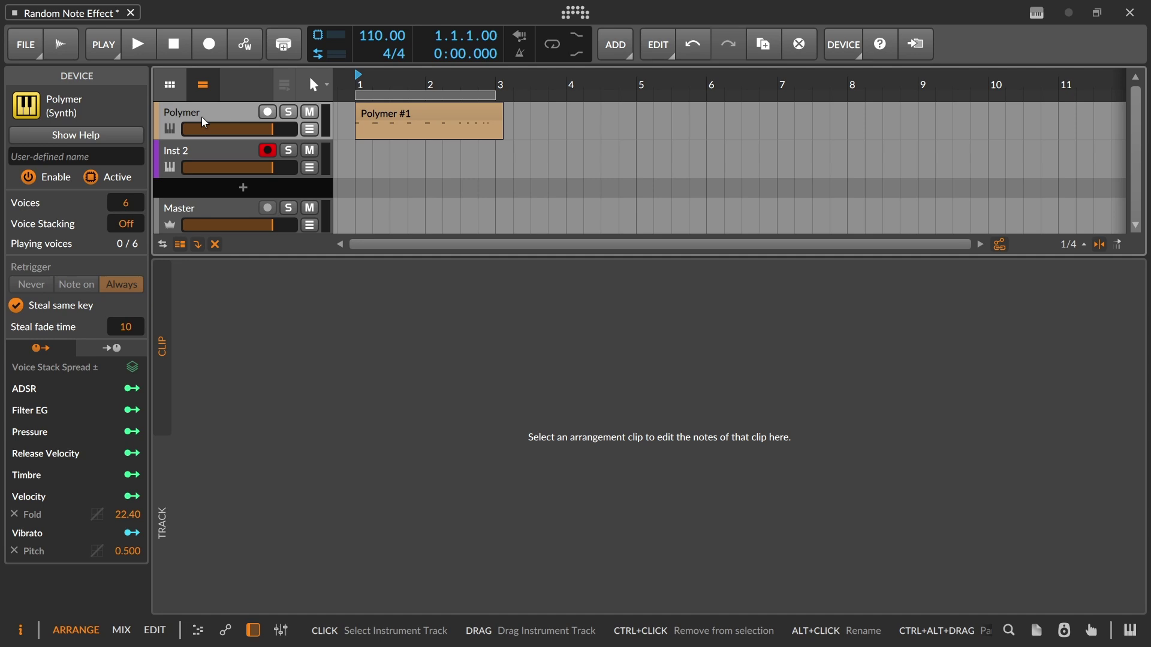
pyautogui.press('d')
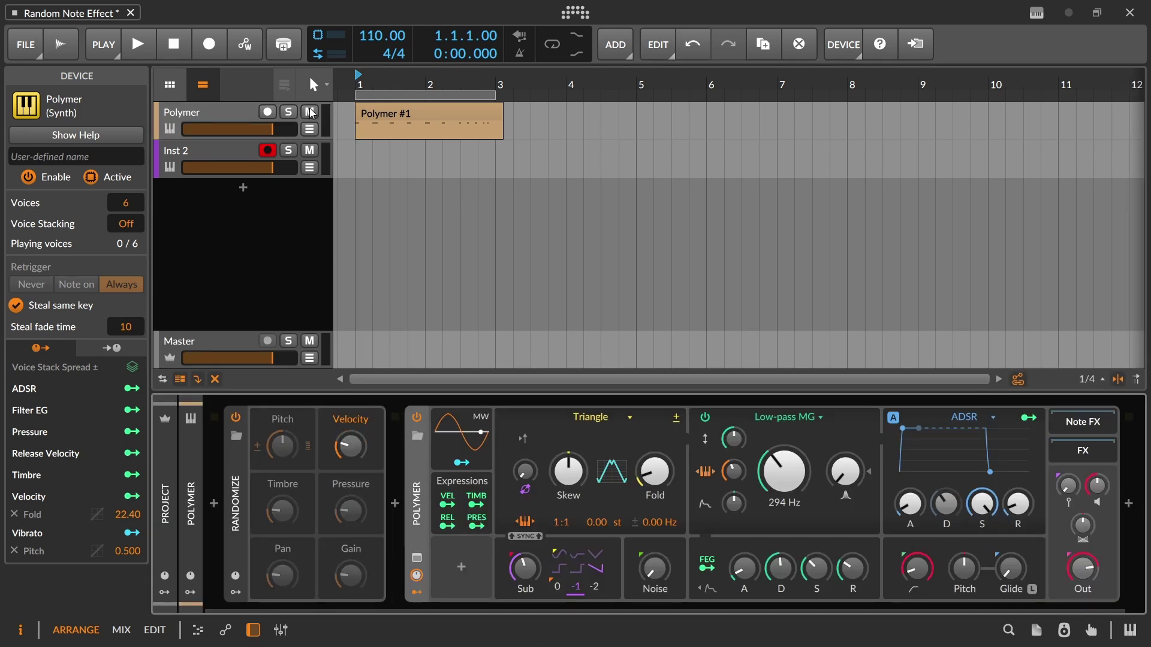
# Record a new take with automation write off, check its varied-velocity notes, and return to Polymer
pyautogui.click(221, 41)
pyautogui.click(244, 46)
pyautogui.click(245, 45)
pyautogui.click(137, 44)
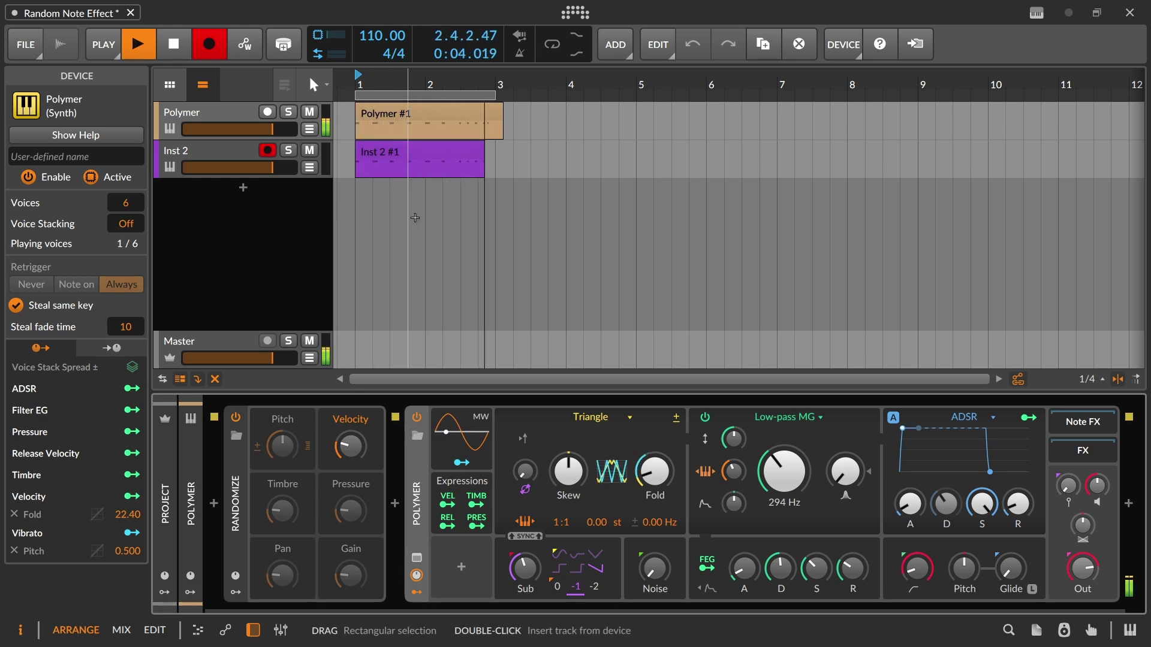
pyautogui.press('space')
pyautogui.doubleClick(462, 156)
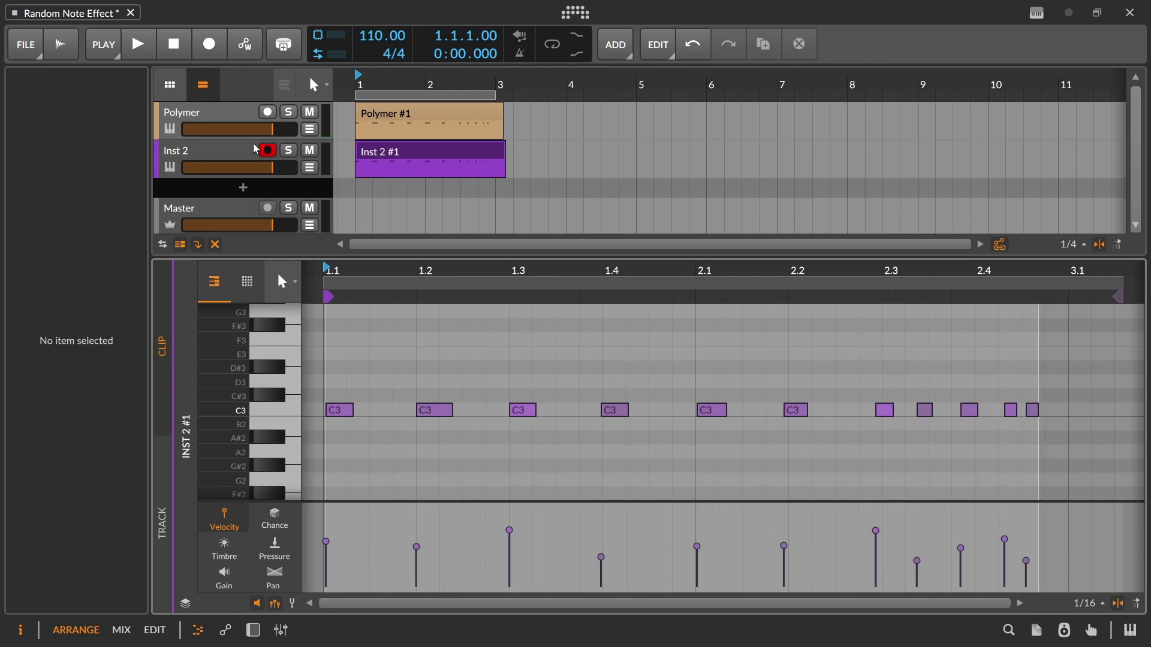
pyautogui.doubleClick(226, 123)
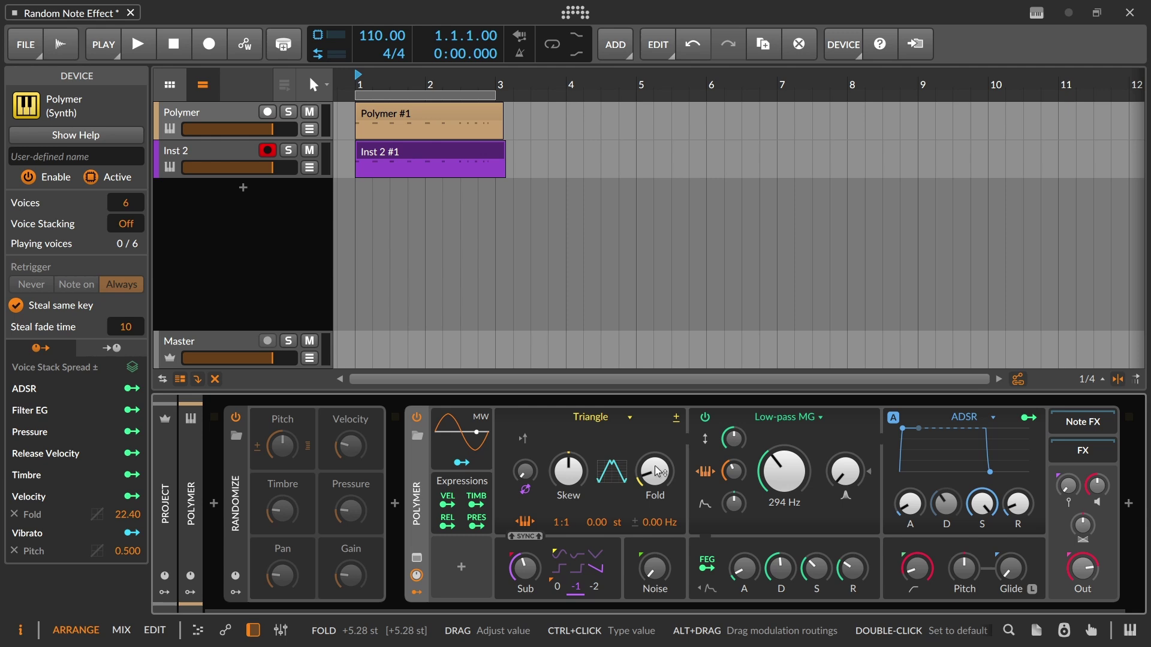
# Reset Polymer's Fold knob to 0, then raise it to about +12.13 st
pyautogui.moveTo(658, 471)
pyautogui.mouseDown()
pyautogui.moveTo(657, 444)
pyautogui.moveTo(654, 474)
pyautogui.mouseUp()
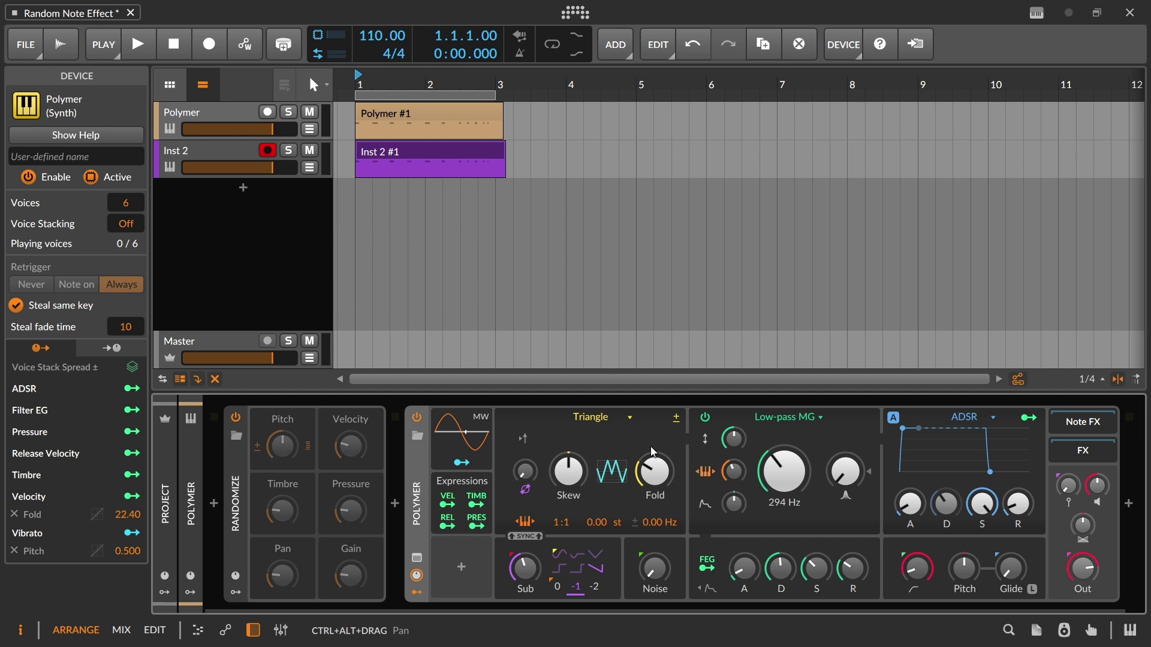
pyautogui.doubleClick(662, 477)
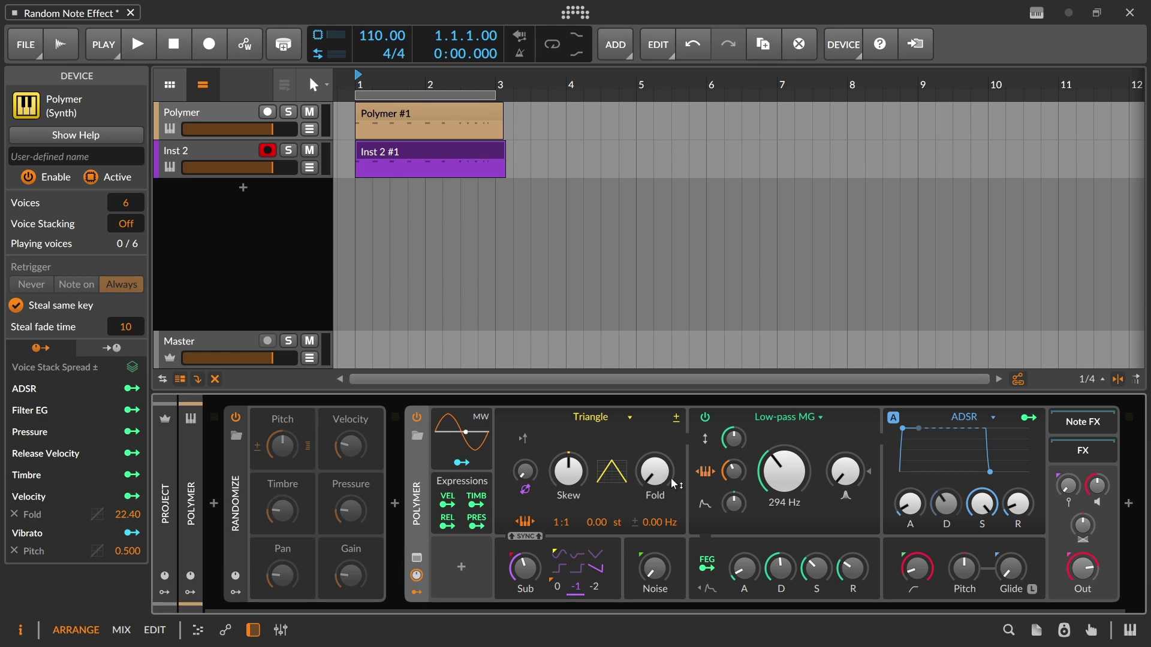
pyautogui.moveTo(673, 471); pyautogui.dragTo(672, 432)
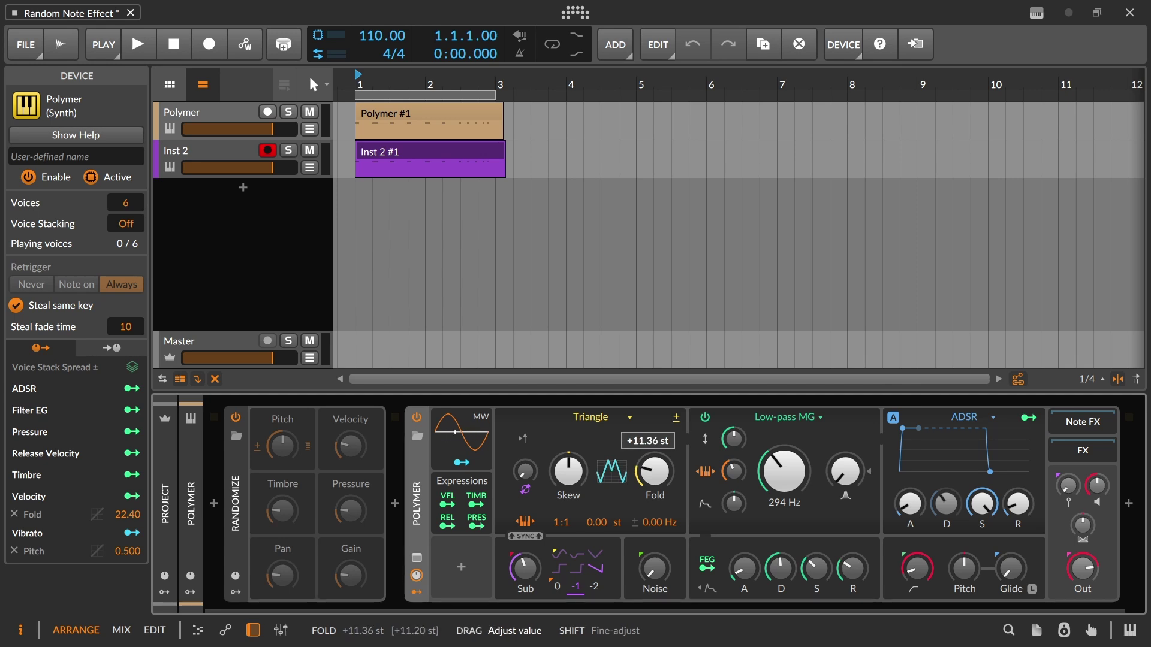
pyautogui.moveTo(673, 425); pyautogui.dragTo(672, 422)
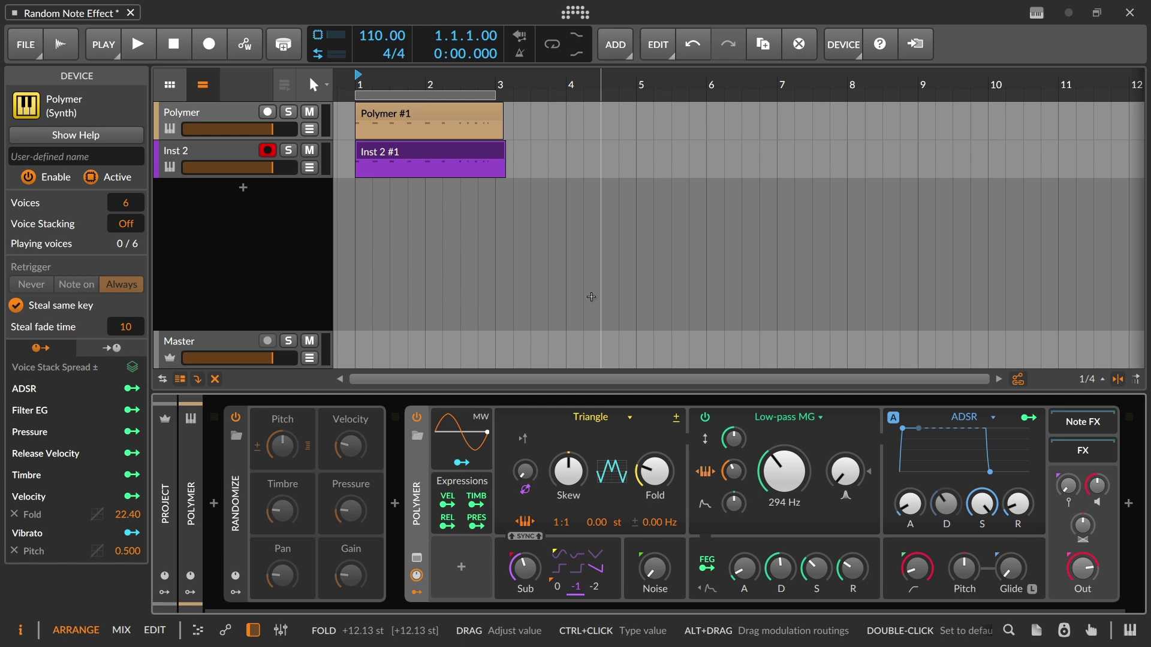
# Delete the Inst 2 #1 clip and map the timbre expression onto Polymer's Fold
pyautogui.click(417, 155)
pyautogui.press('Delete')
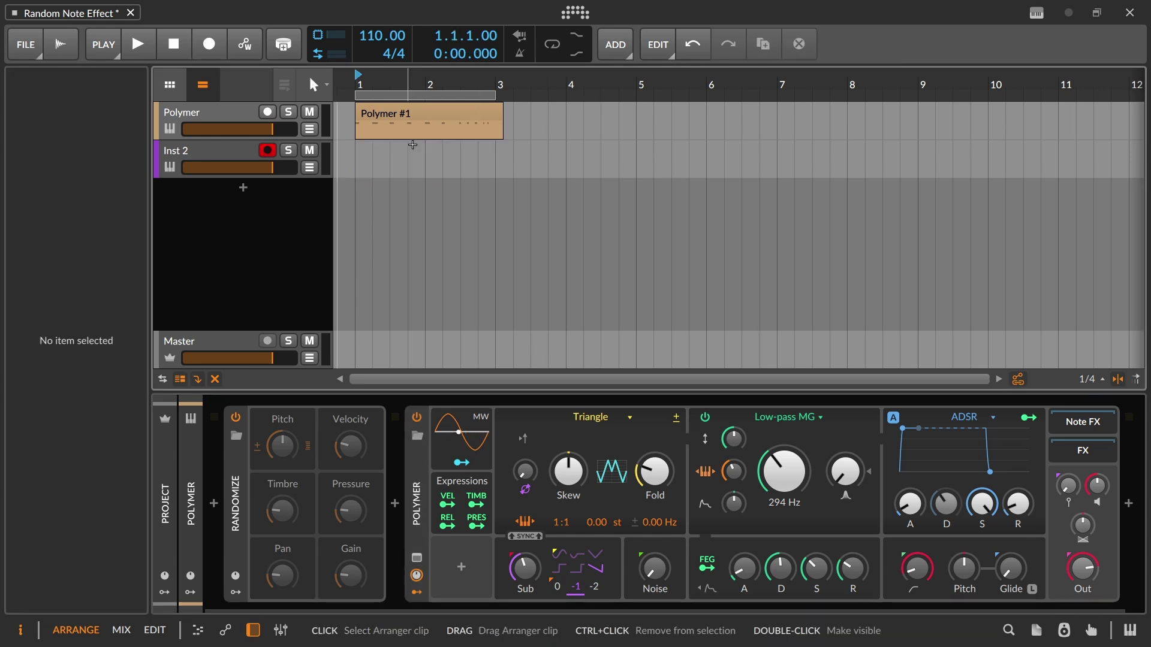
pyautogui.click(476, 504)
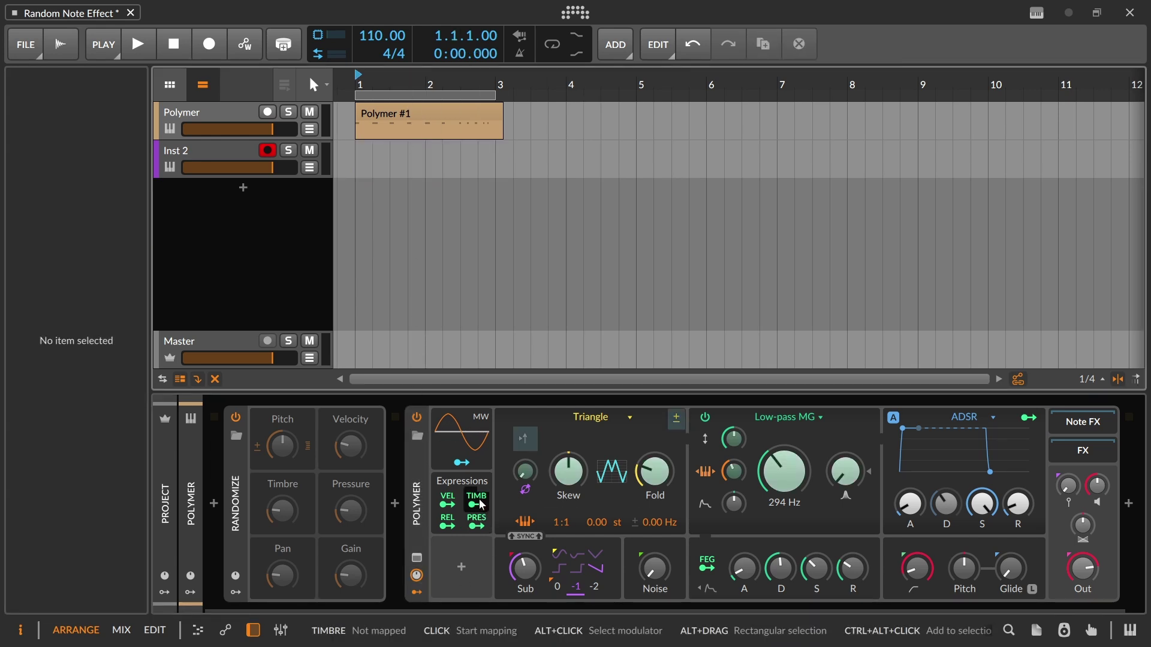
pyautogui.moveTo(654, 471); pyautogui.dragTo(654, 459)
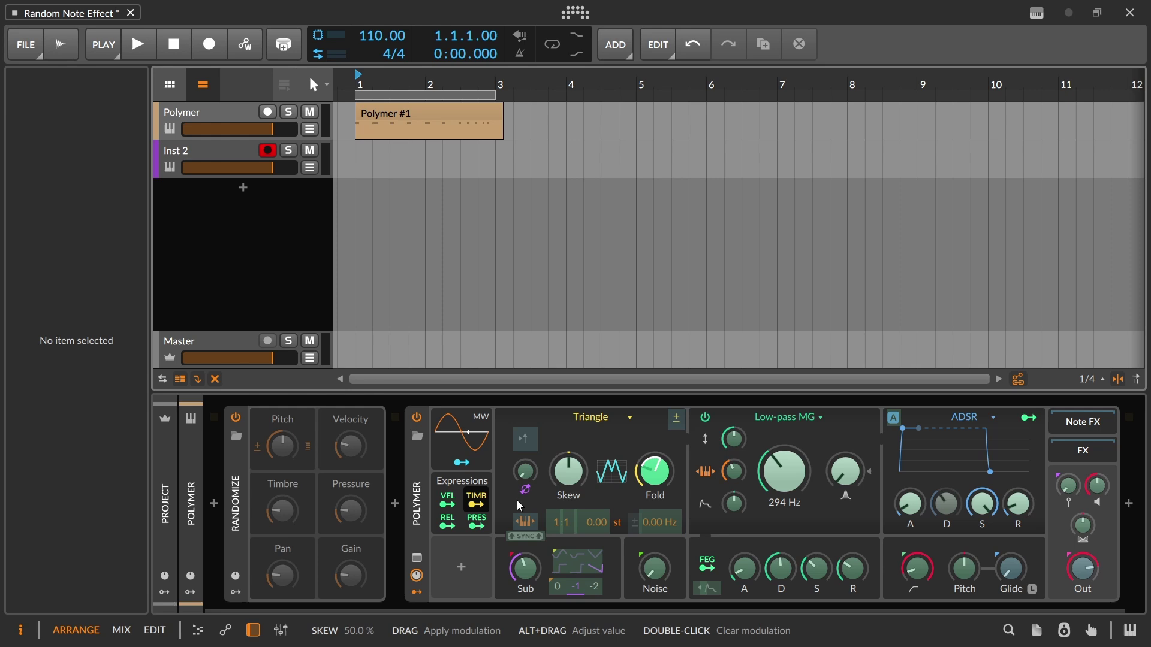
pyautogui.click(483, 505)
# Turn on Timbre randomization and raise it to 67%, auditioning with playback
pyautogui.rightClick(458, 502)
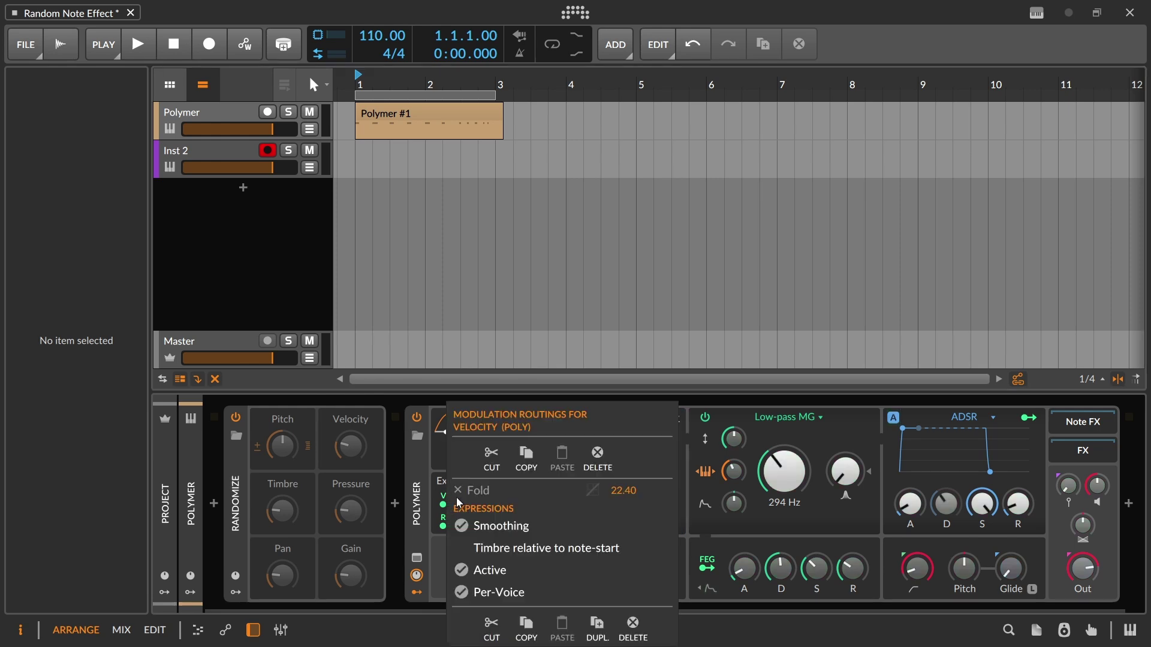
pyautogui.click(466, 359)
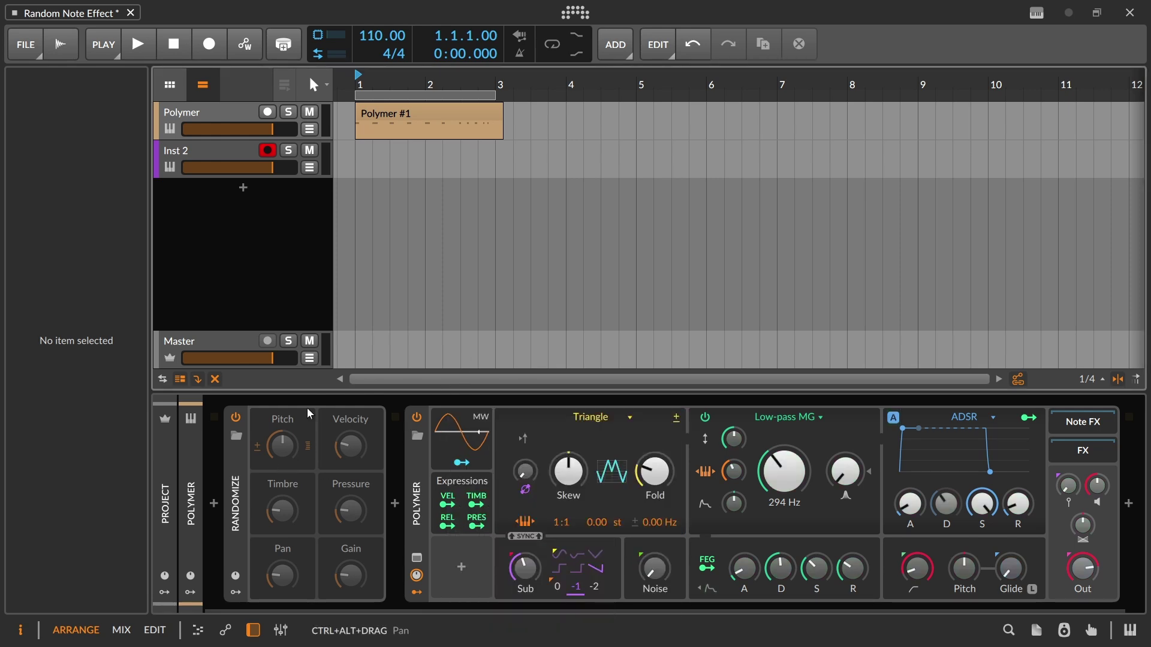
pyautogui.press('space')
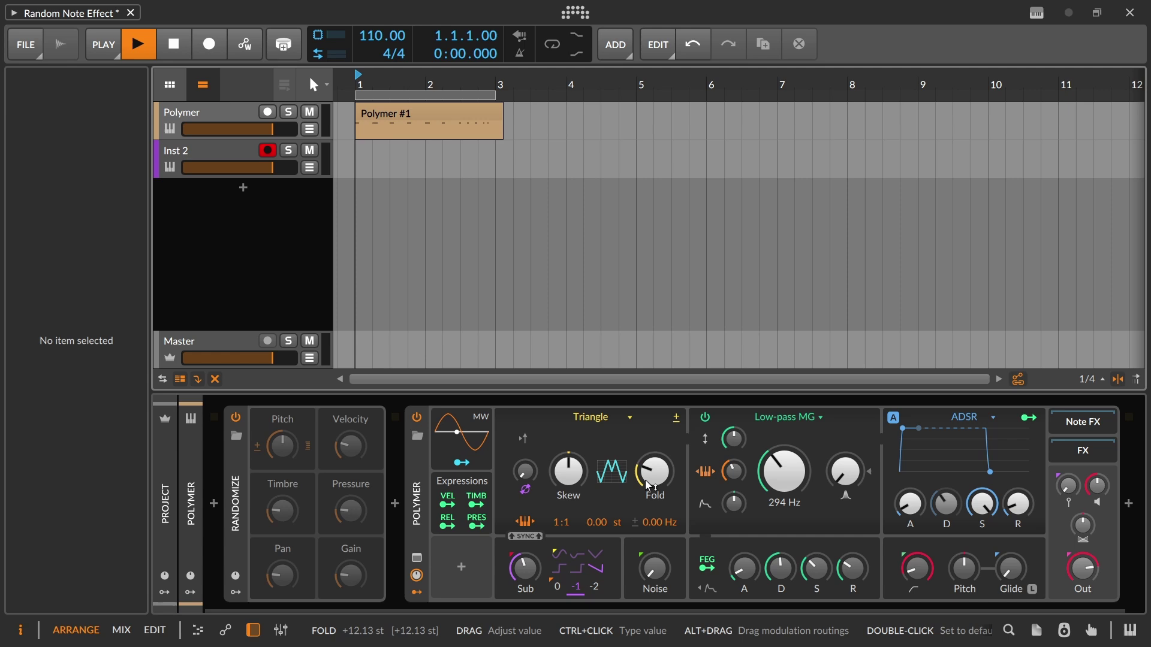
pyautogui.press('space')
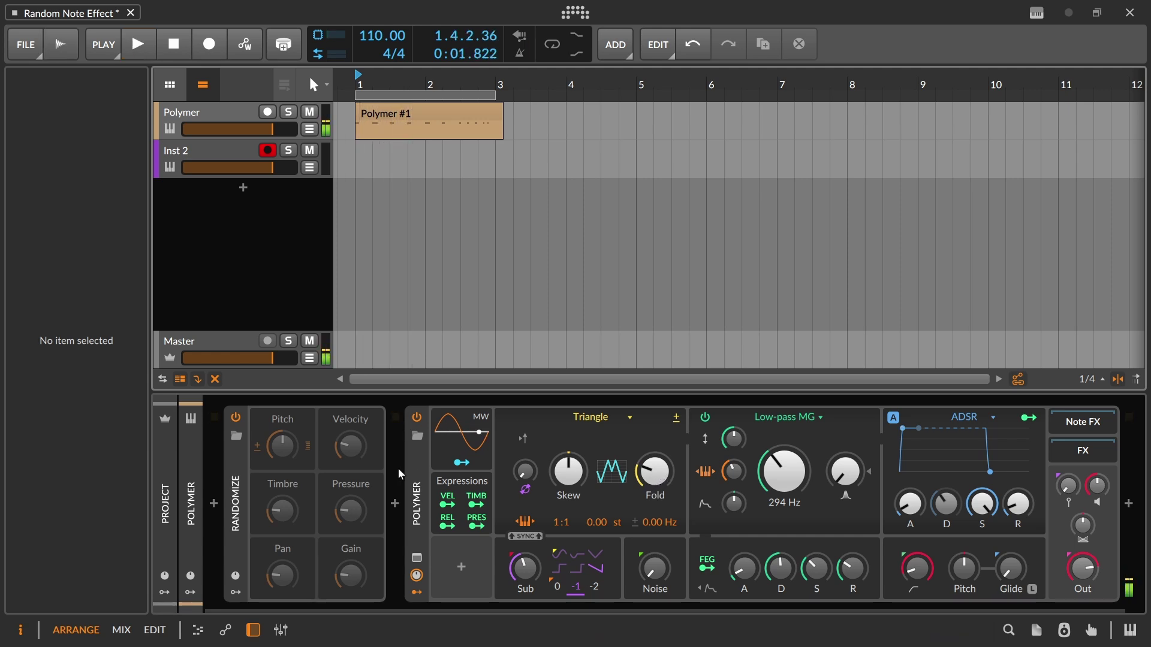
pyautogui.click(289, 488)
pyautogui.press('space')
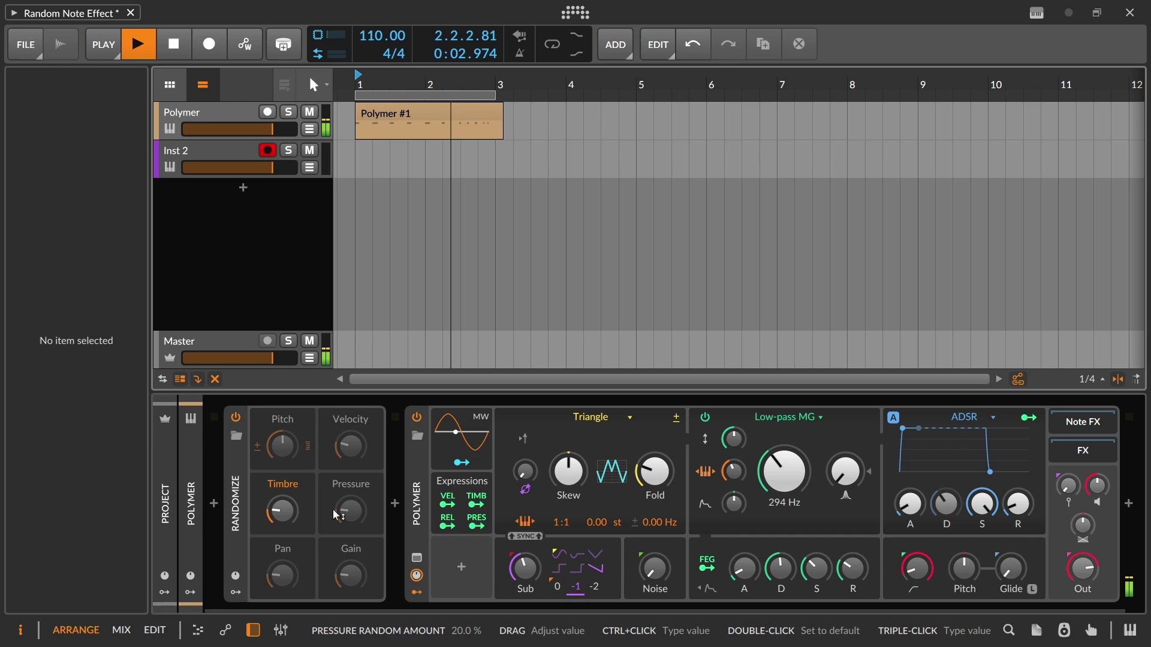
pyautogui.moveTo(288, 516)
pyautogui.mouseDown()
pyautogui.moveTo(287, 500)
pyautogui.moveTo(288, 513)
pyautogui.mouseUp()
pyautogui.press('space')
pyautogui.press('space')
pyautogui.press('space')
pyautogui.press('space')
pyautogui.moveTo(655, 471); pyautogui.dragTo(654, 471)
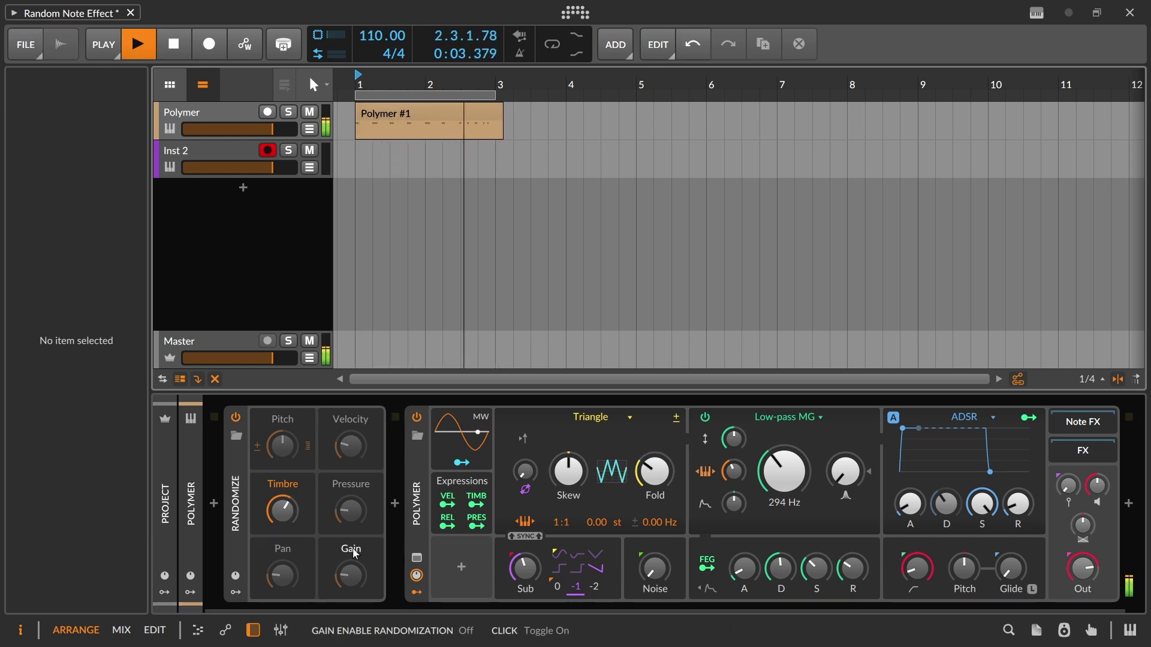
pyautogui.moveTo(287, 517); pyautogui.dragTo(287, 516)
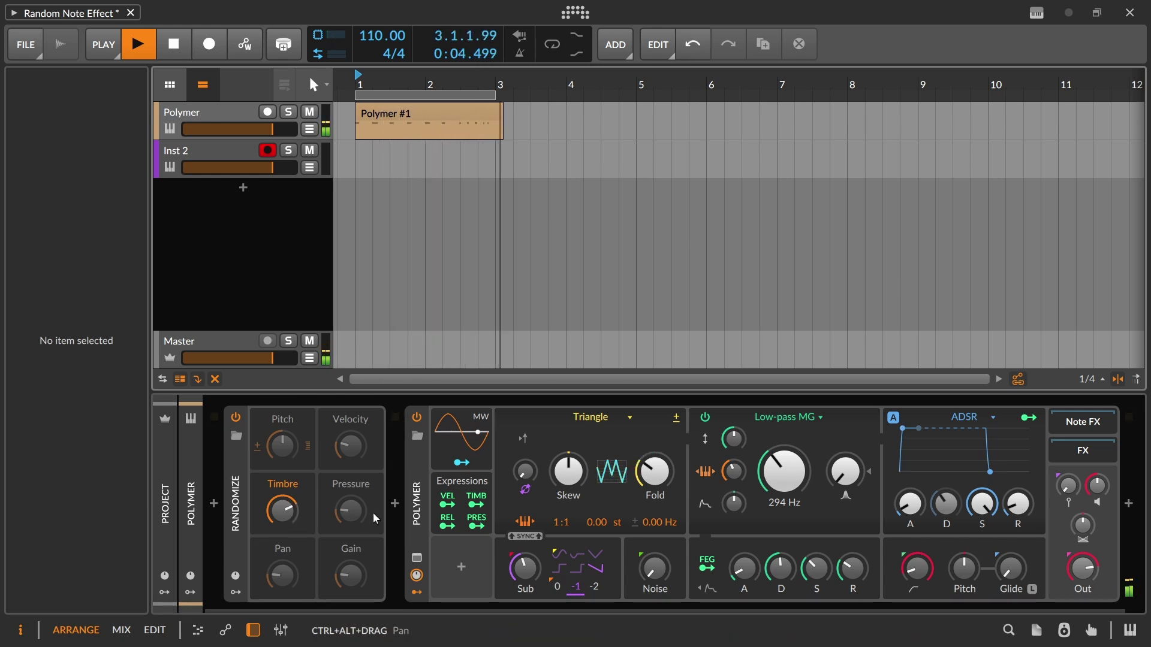
pyautogui.press('space')
# Increase the timbre-to-Fold modulation amount and audition the result
pyautogui.click(477, 504)
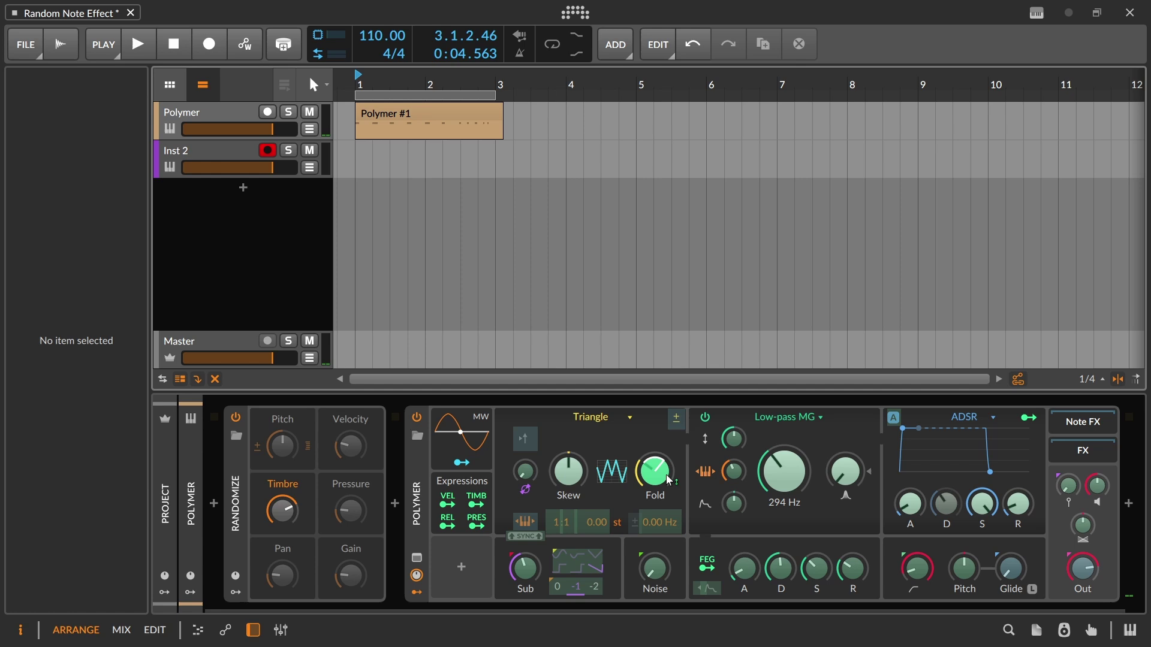
pyautogui.moveTo(655, 473); pyautogui.dragTo(654, 465)
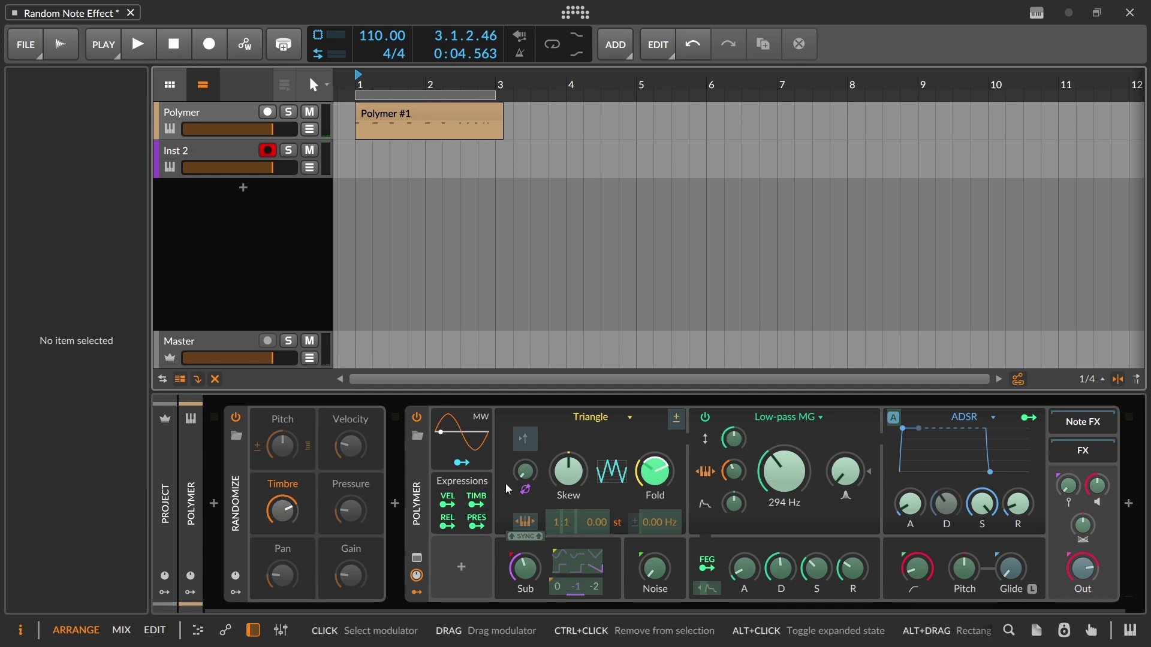
pyautogui.click(476, 504)
pyautogui.press('space')
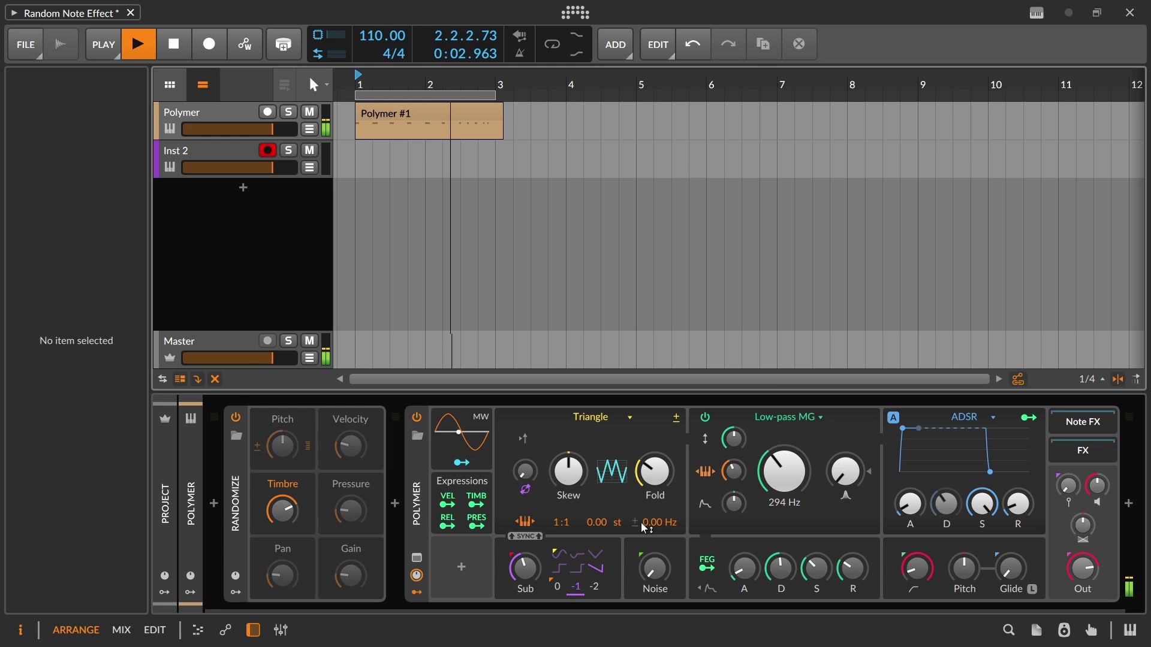
pyautogui.press('space')
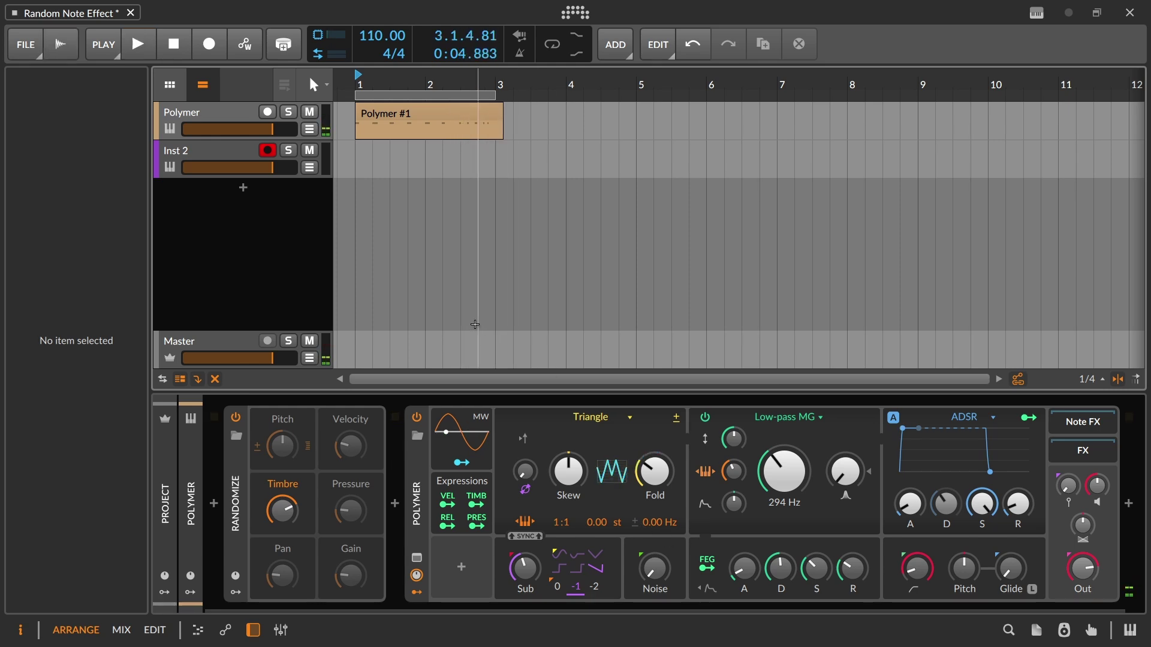
# Record a new C3 take on Inst 2 and open its notes
pyautogui.click(204, 42)
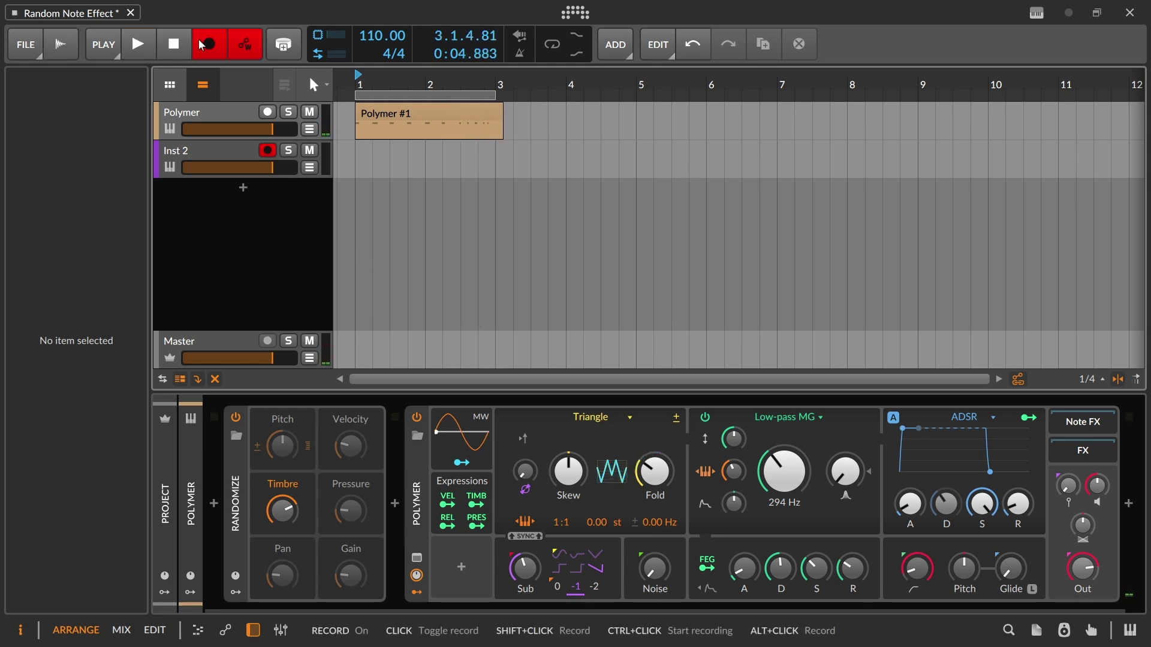
pyautogui.click(139, 43)
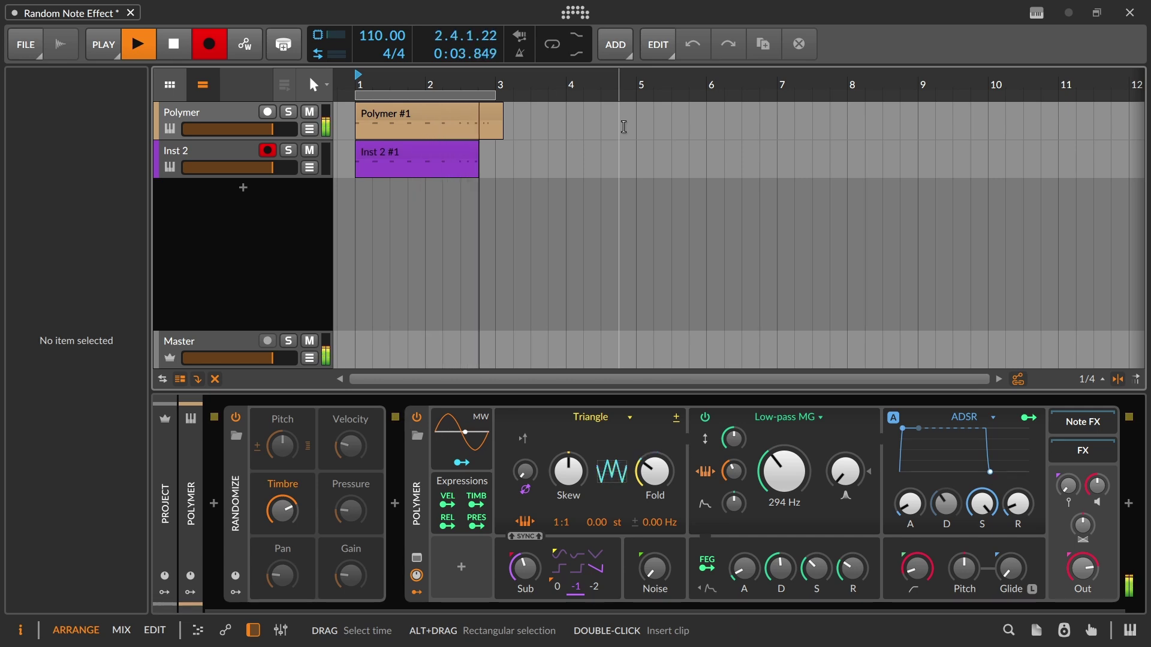
pyautogui.press('space')
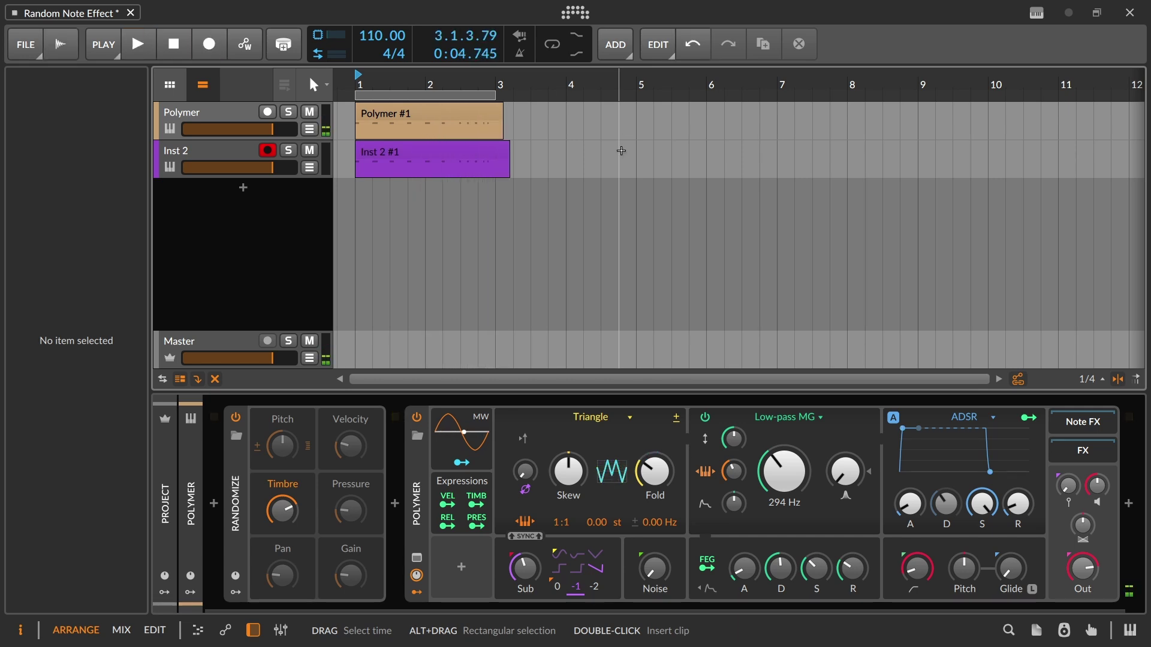
pyautogui.doubleClick(495, 151)
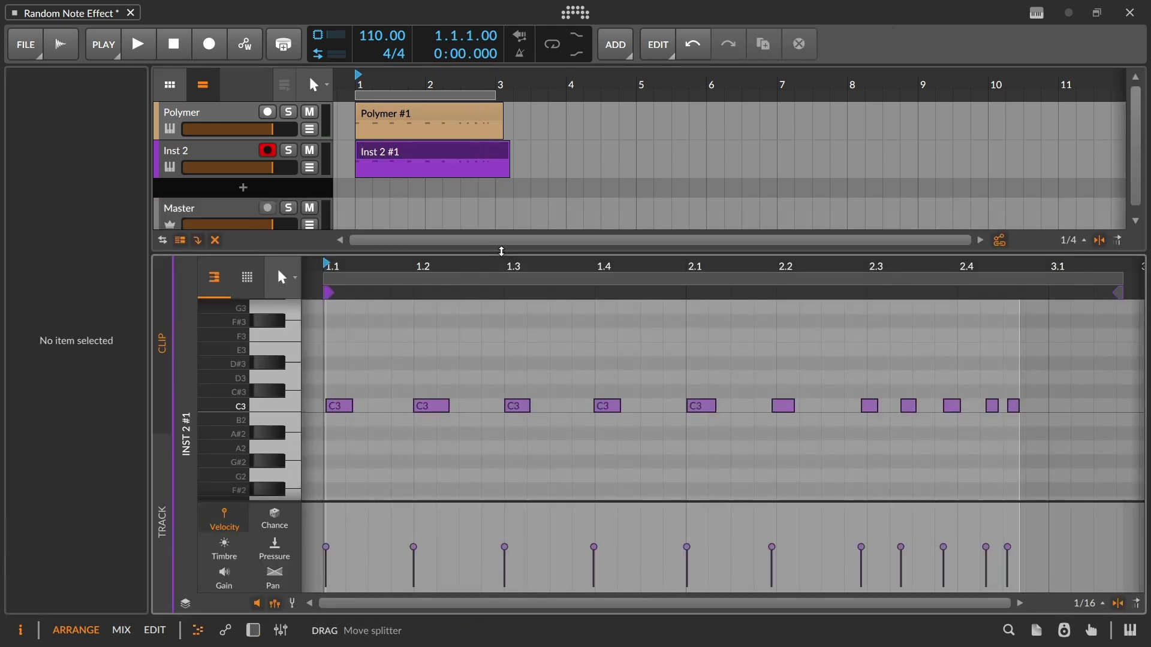
# Show the Timbre lane, select all eleven C3 notes, and open the timbre spread histogram
pyautogui.moveTo(502, 251); pyautogui.dragTo(501, 211)
pyautogui.click(240, 544)
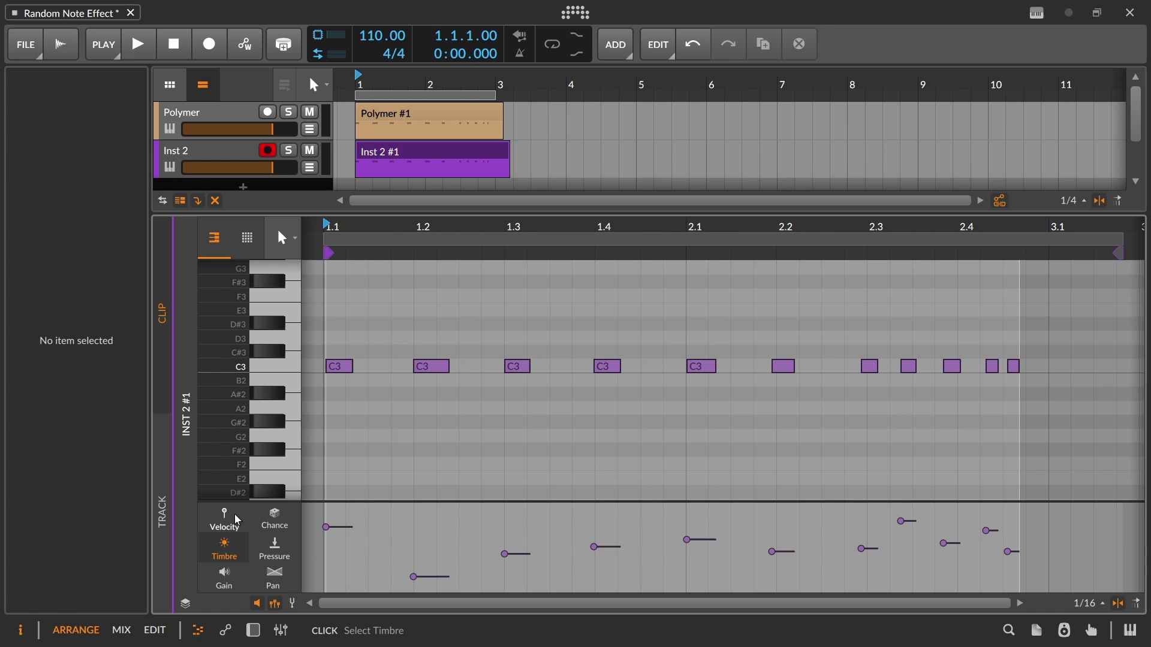
pyautogui.click(225, 519)
pyautogui.click(227, 547)
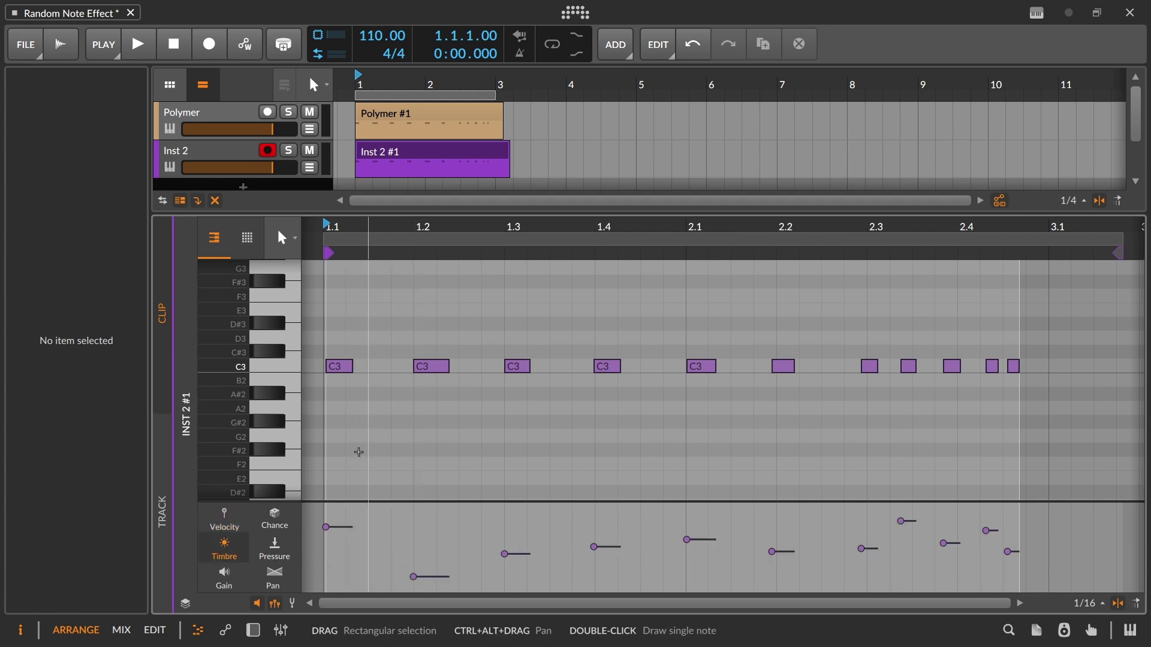
pyautogui.click(291, 367)
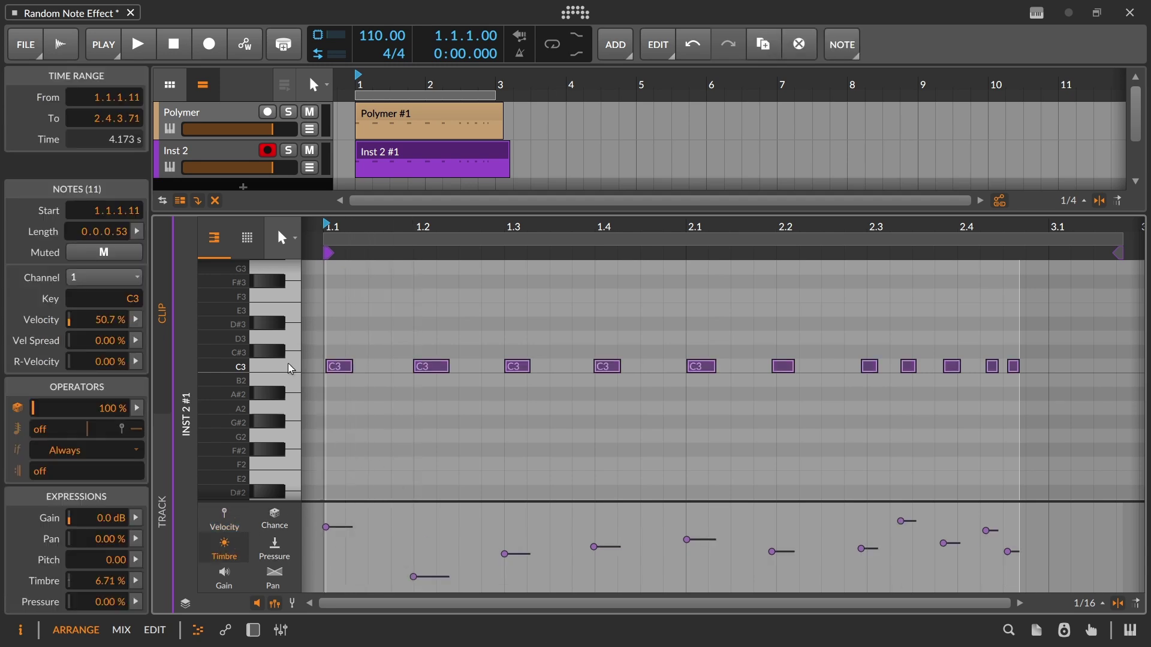
pyautogui.click(137, 581)
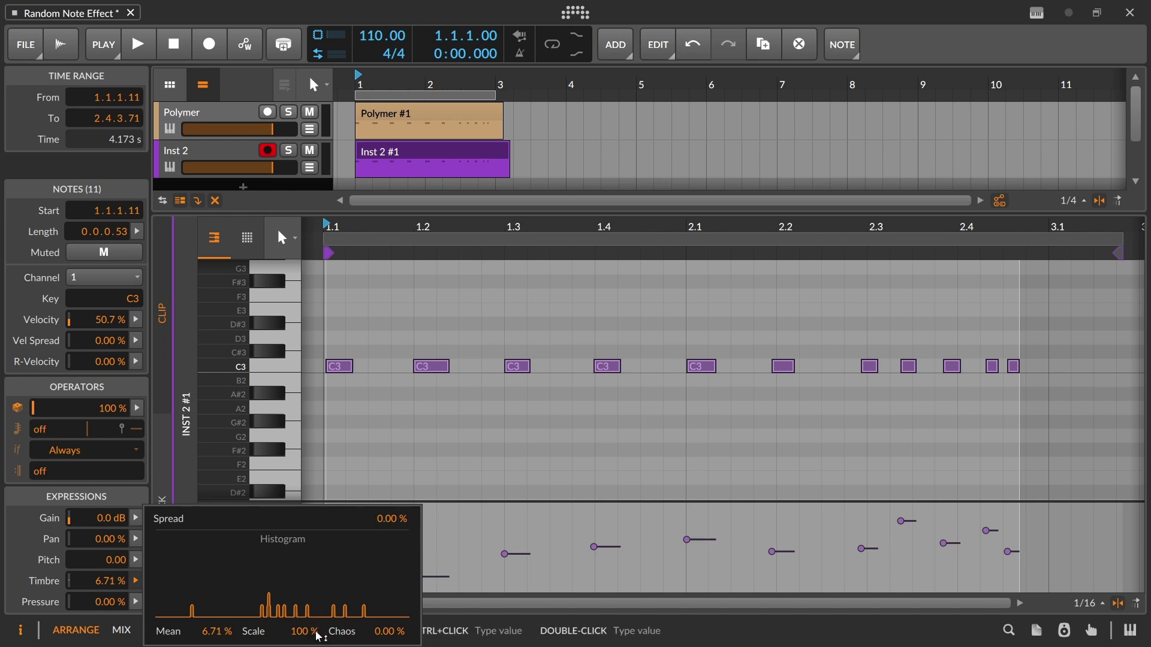
# Adjust Scale, Chaos and Mean to center timbre at 1.41%, then return to Polymer
pyautogui.moveTo(307, 634)
pyautogui.mouseDown()
pyautogui.moveTo(306, 646)
pyautogui.moveTo(307, 633)
pyautogui.mouseUp()
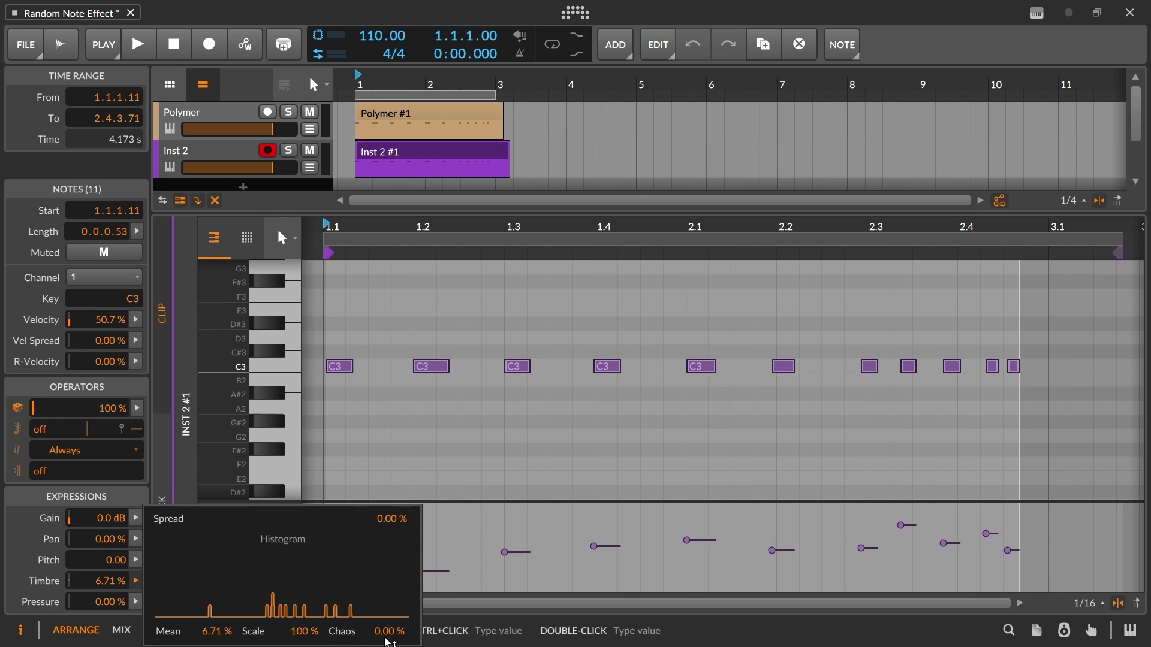
pyautogui.moveTo(391, 631); pyautogui.dragTo(390, 618)
pyautogui.hotkey('ctrl', 'z')
pyautogui.moveTo(216, 631); pyautogui.dragTo(216, 641)
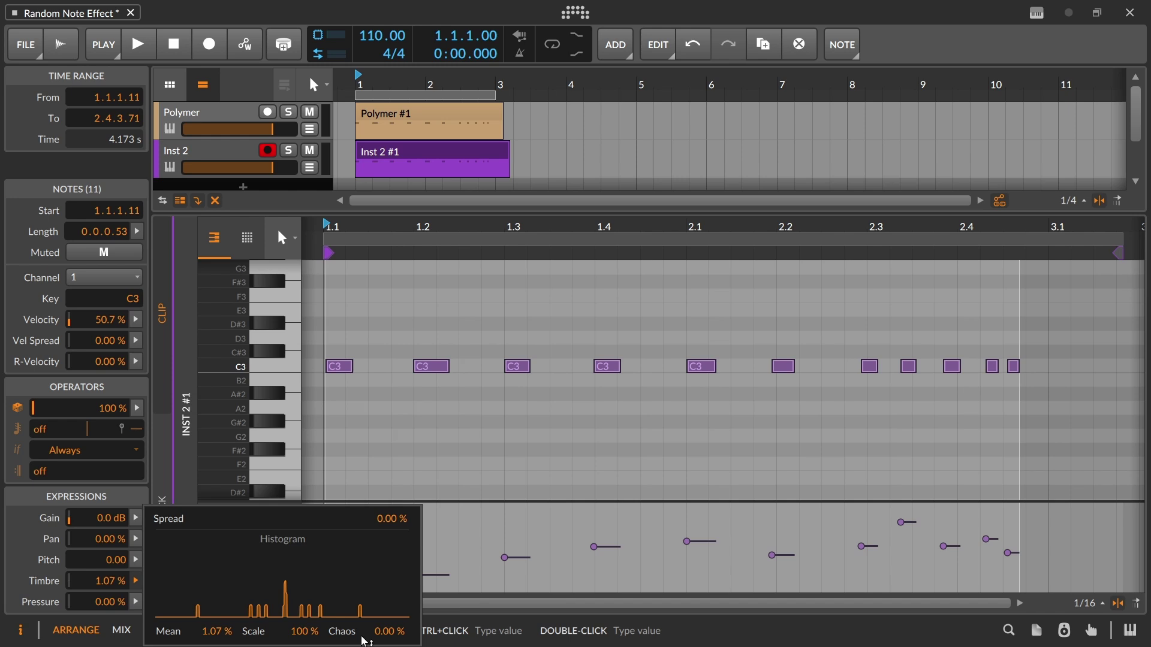
pyautogui.moveTo(392, 643)
pyautogui.mouseDown()
pyautogui.moveTo(393, 623)
pyautogui.moveTo(393, 643)
pyautogui.mouseUp()
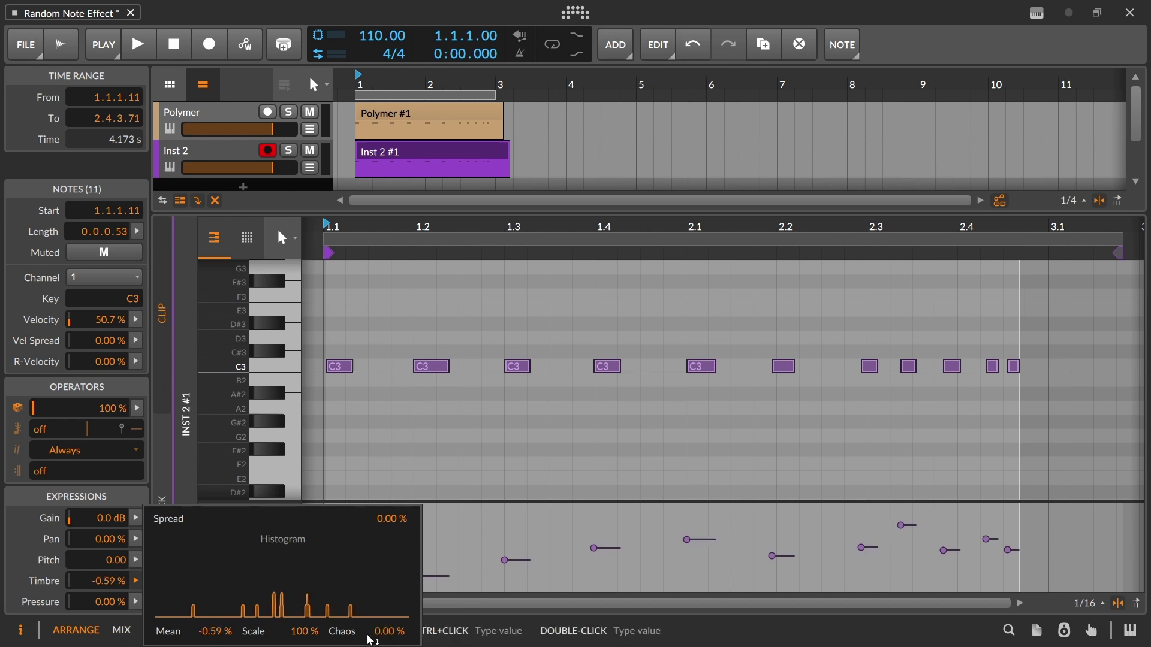
pyautogui.moveTo(219, 634); pyautogui.dragTo(219, 629)
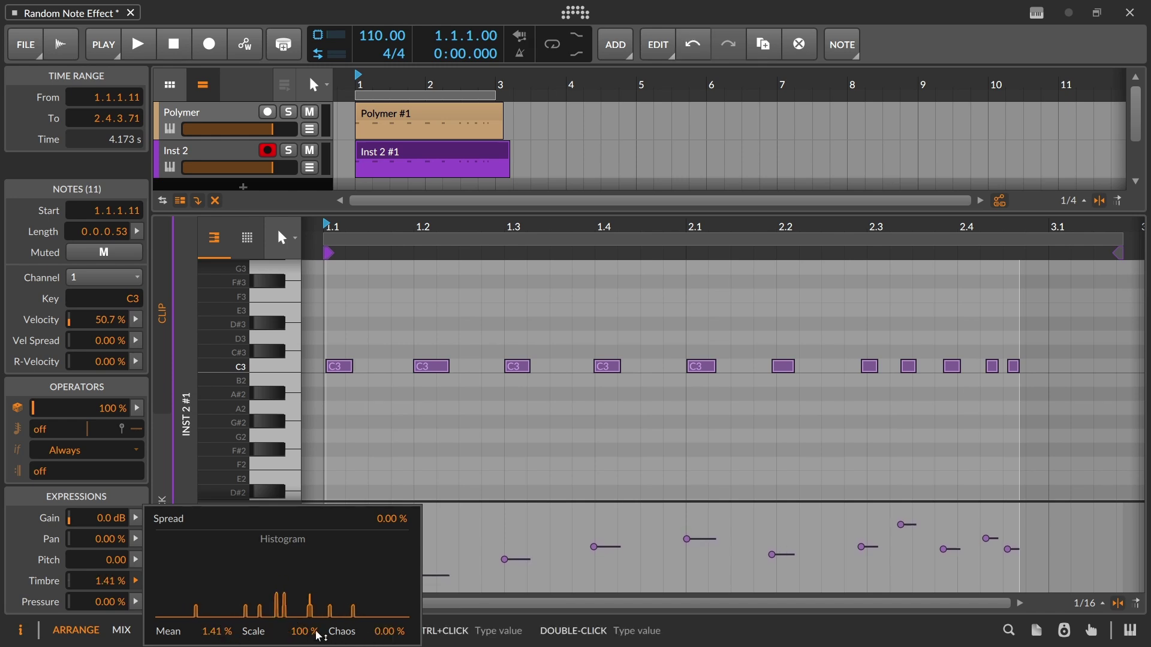
pyautogui.moveTo(304, 631); pyautogui.dragTo(305, 636)
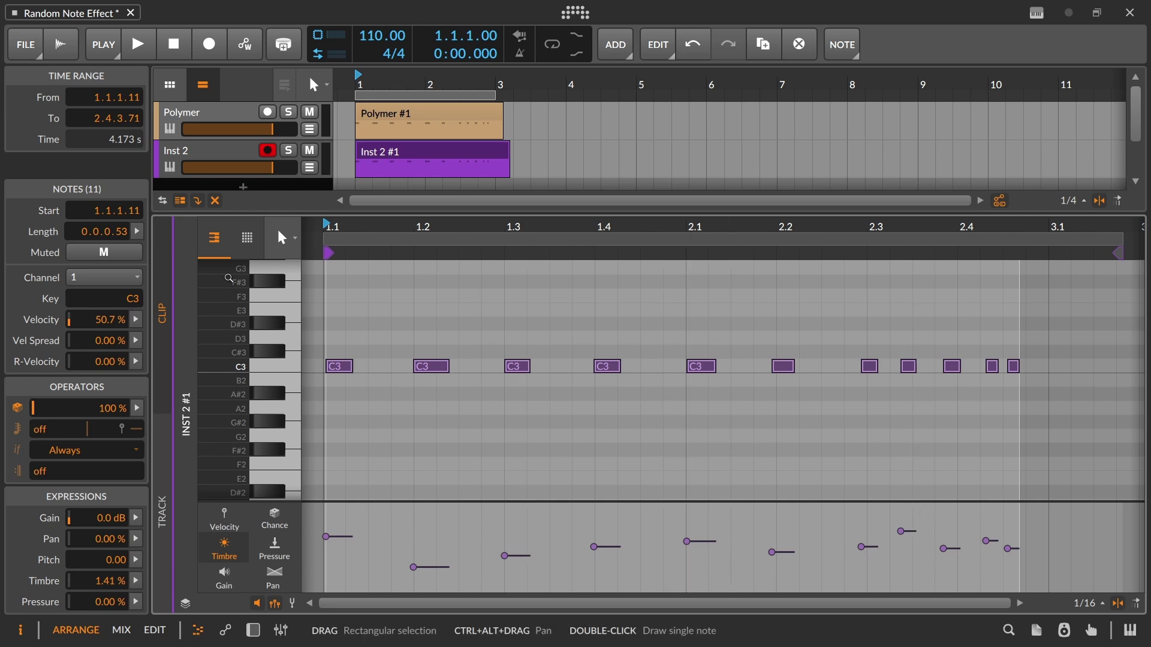
pyautogui.doubleClick(200, 115)
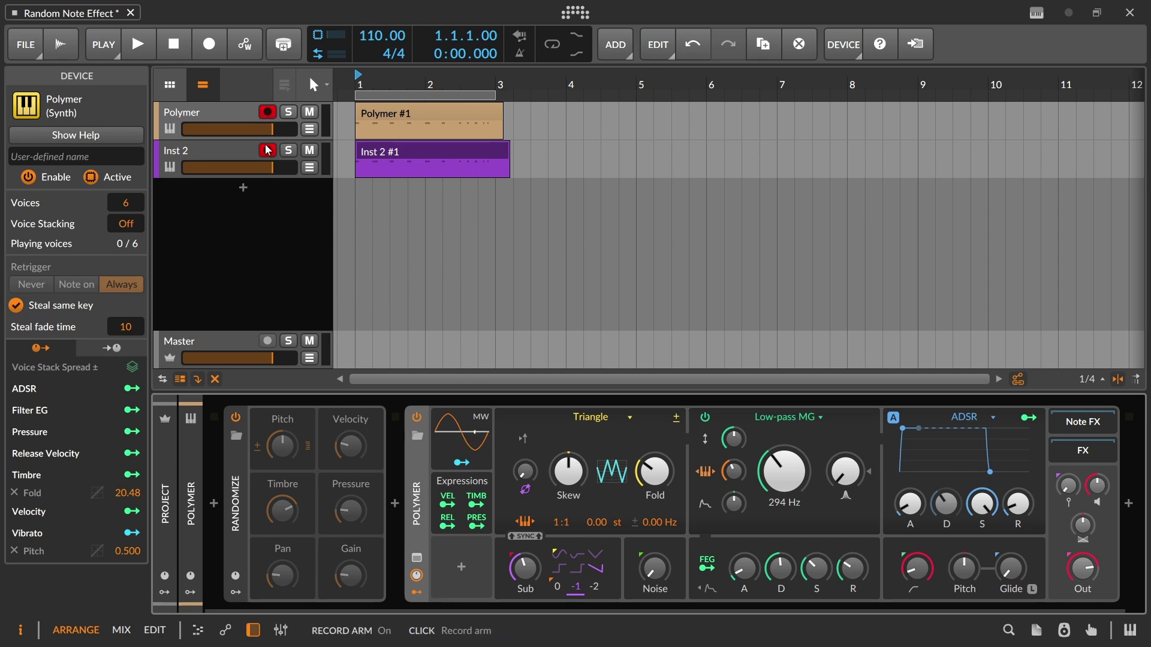
# Arm Polymer and replace the timbre-to-Fold routing with a pressure-to-Fold mapping
pyautogui.click(477, 526)
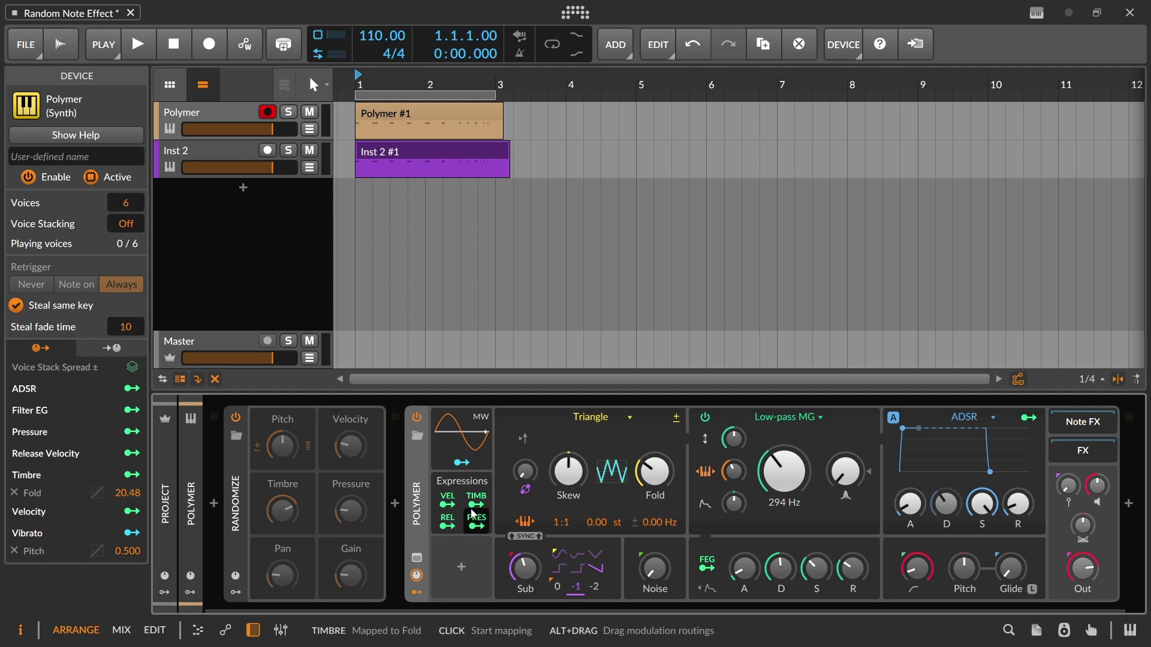
pyautogui.rightClick(477, 507)
pyautogui.click(486, 492)
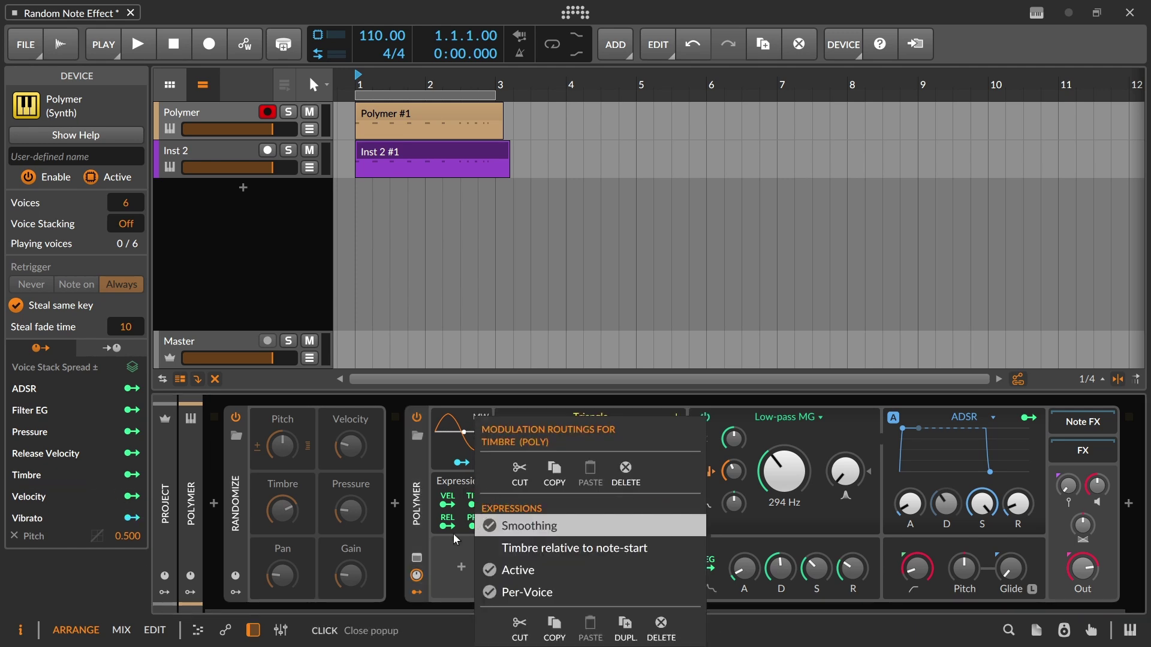
pyautogui.click(453, 534)
pyautogui.moveTo(659, 466); pyautogui.dragTo(659, 430)
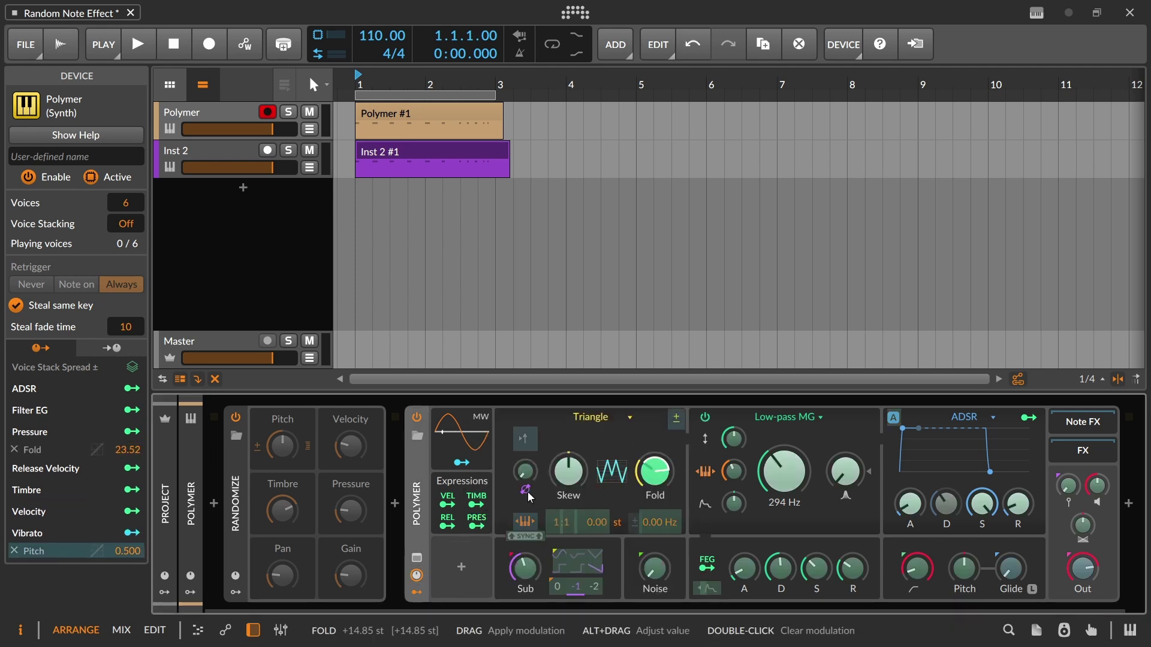
pyautogui.click(132, 431)
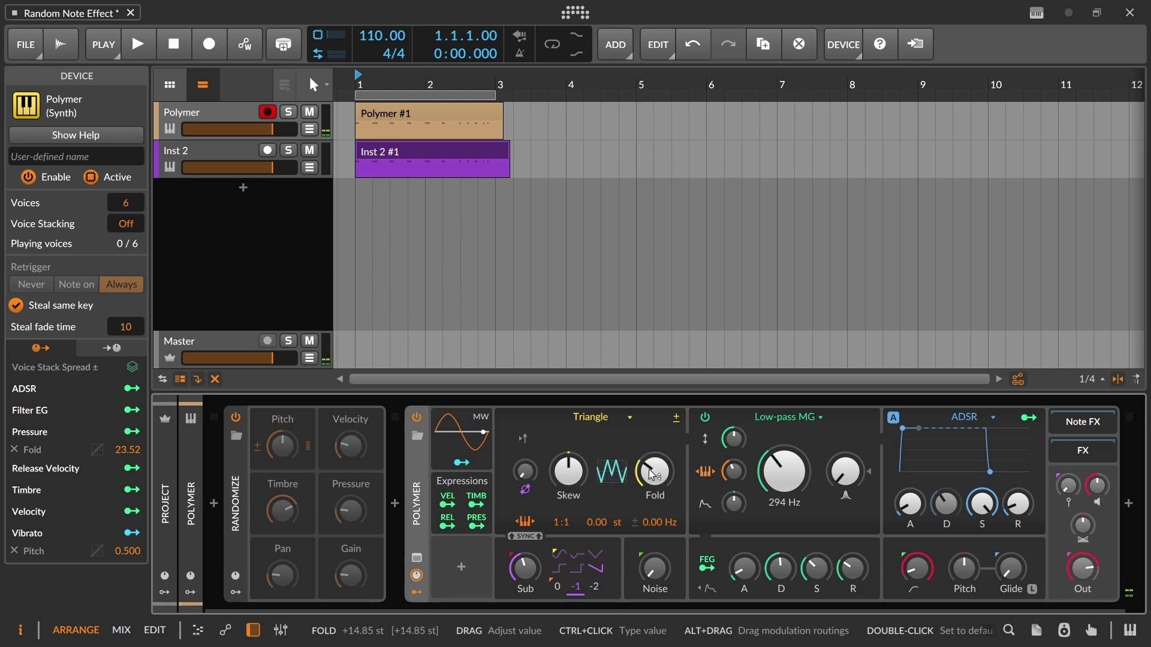
# Set pressure's Fold modulation to 48.00 and raise pressure randomization to 68.3%
pyautogui.click(475, 529)
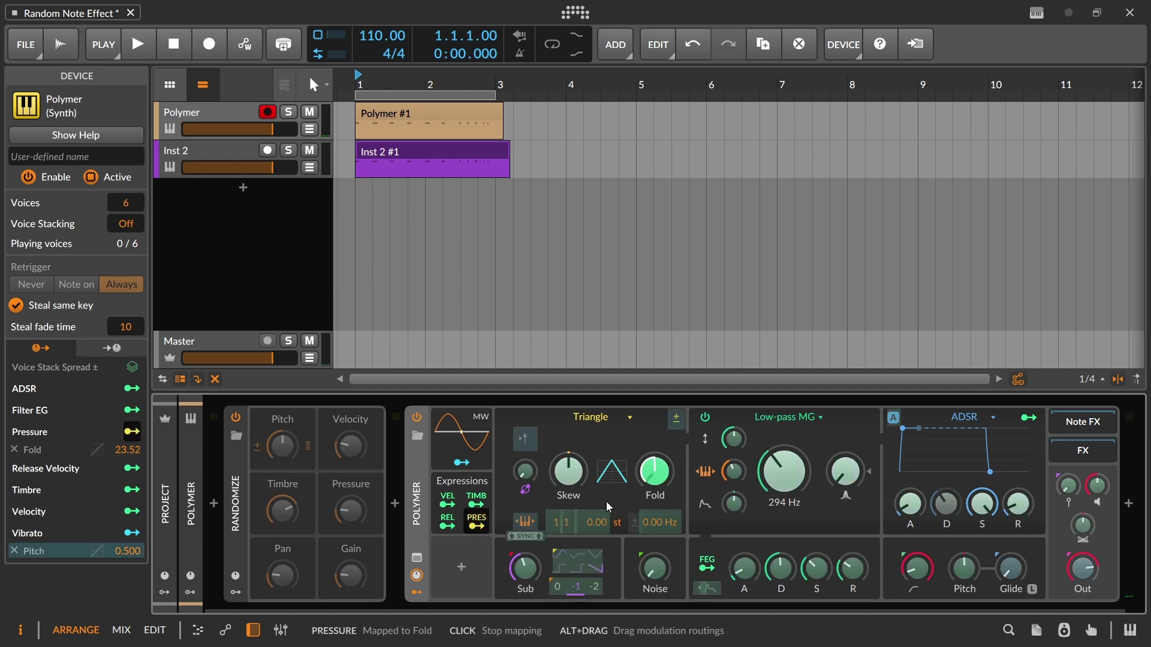
pyautogui.moveTo(655, 471); pyautogui.dragTo(655, 443)
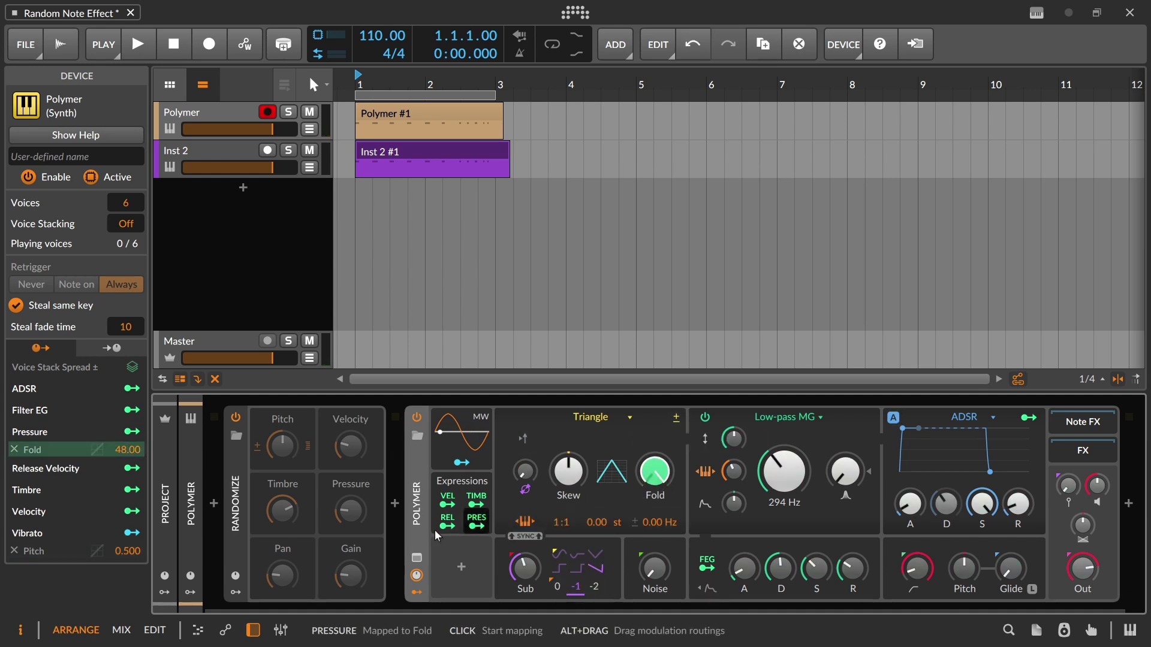
pyautogui.moveTo(352, 515)
pyautogui.mouseDown()
pyautogui.moveTo(352, 480)
pyautogui.moveTo(354, 515)
pyautogui.mouseUp()
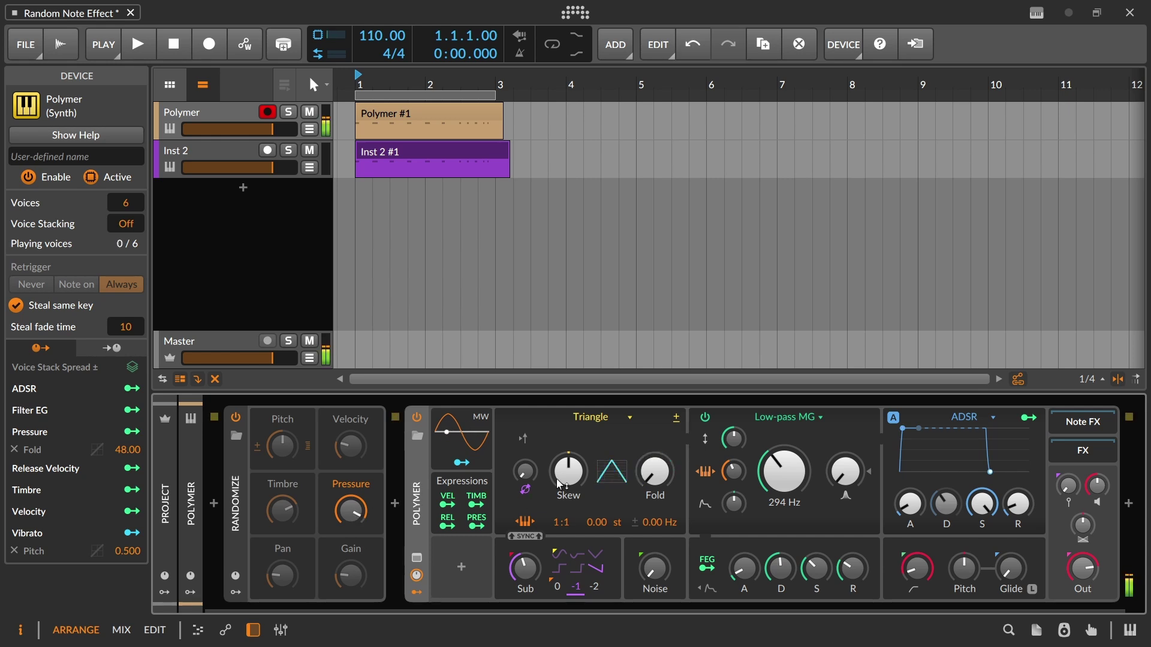
# Try and reset Polymer's Fold, raise pressure randomization to about 82%, keeping the Triangle oscillator
pyautogui.moveTo(632, 459); pyautogui.dragTo(687, 513)
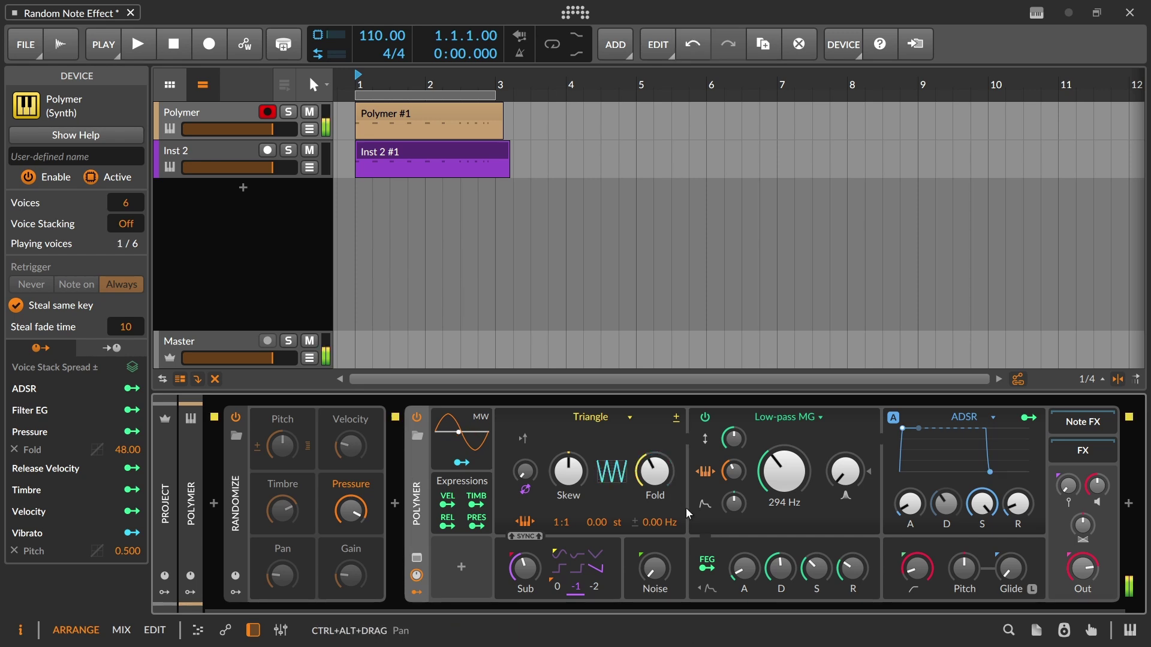
pyautogui.doubleClick(641, 485)
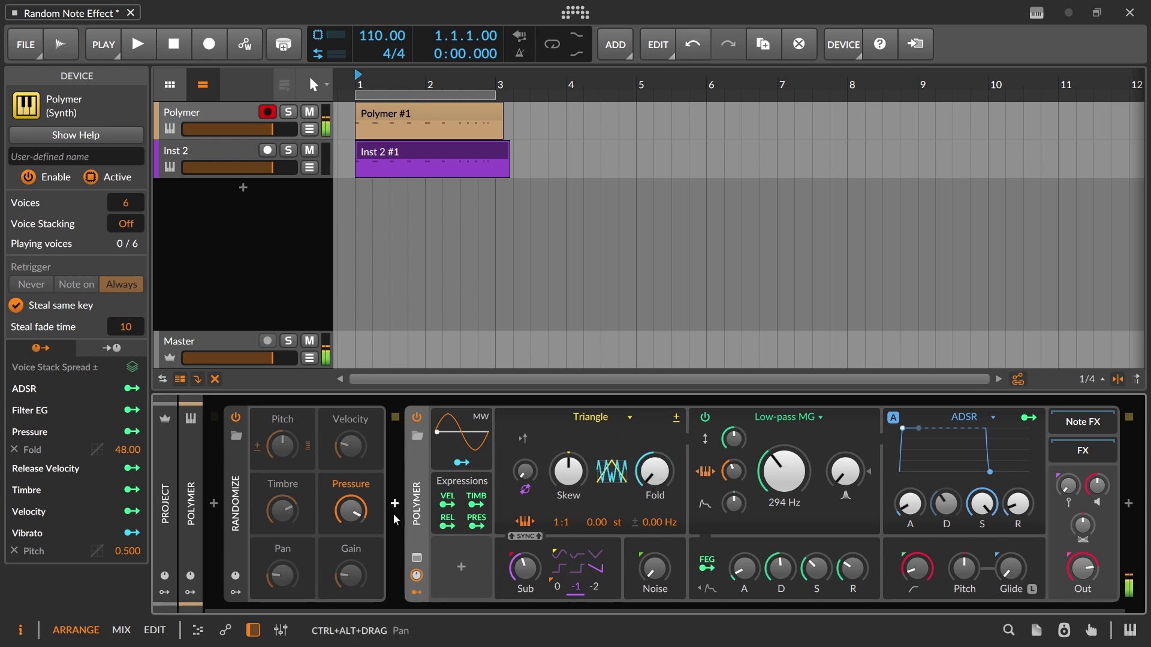
pyautogui.moveTo(340, 514); pyautogui.dragTo(340, 517)
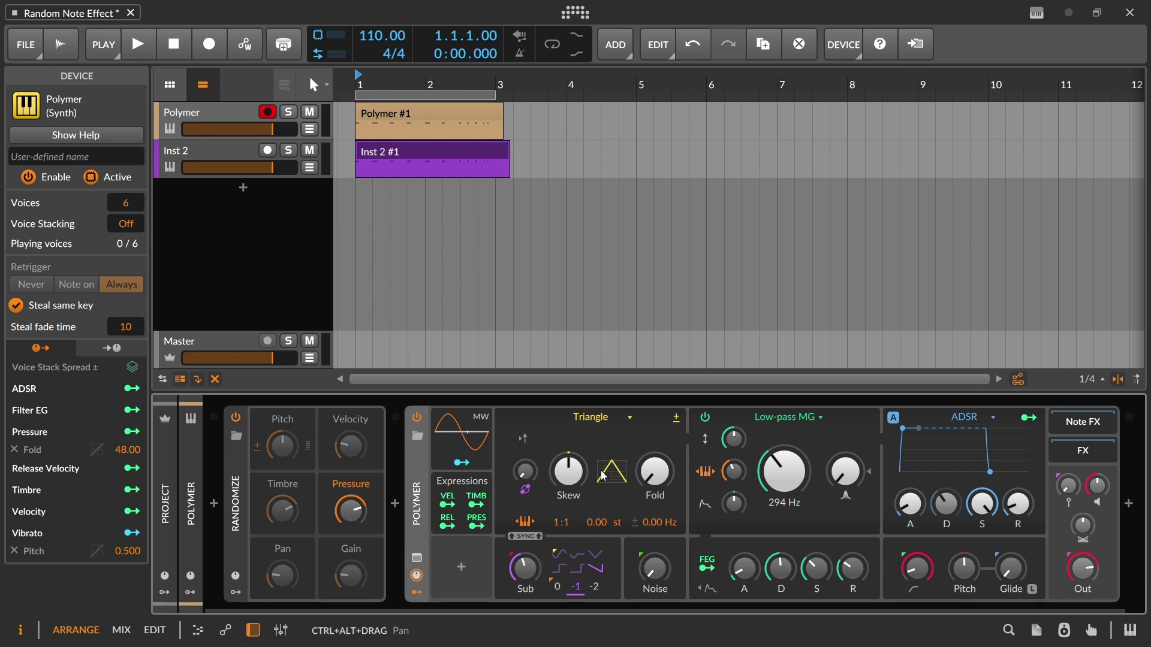
pyautogui.click(600, 421)
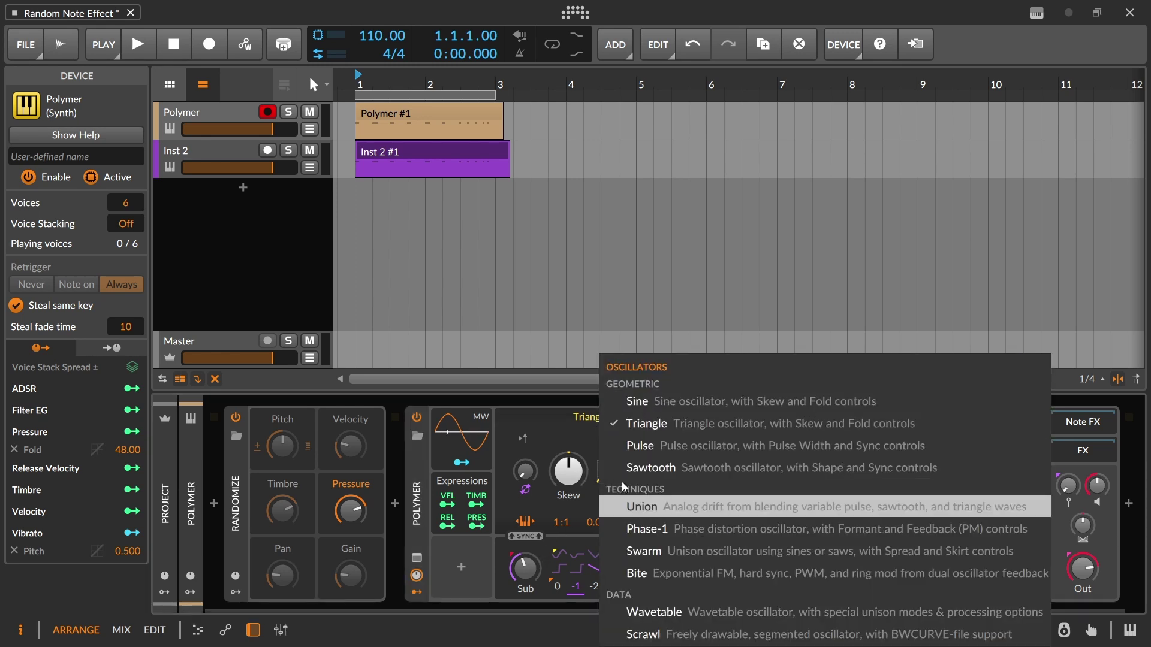
pyautogui.click(567, 417)
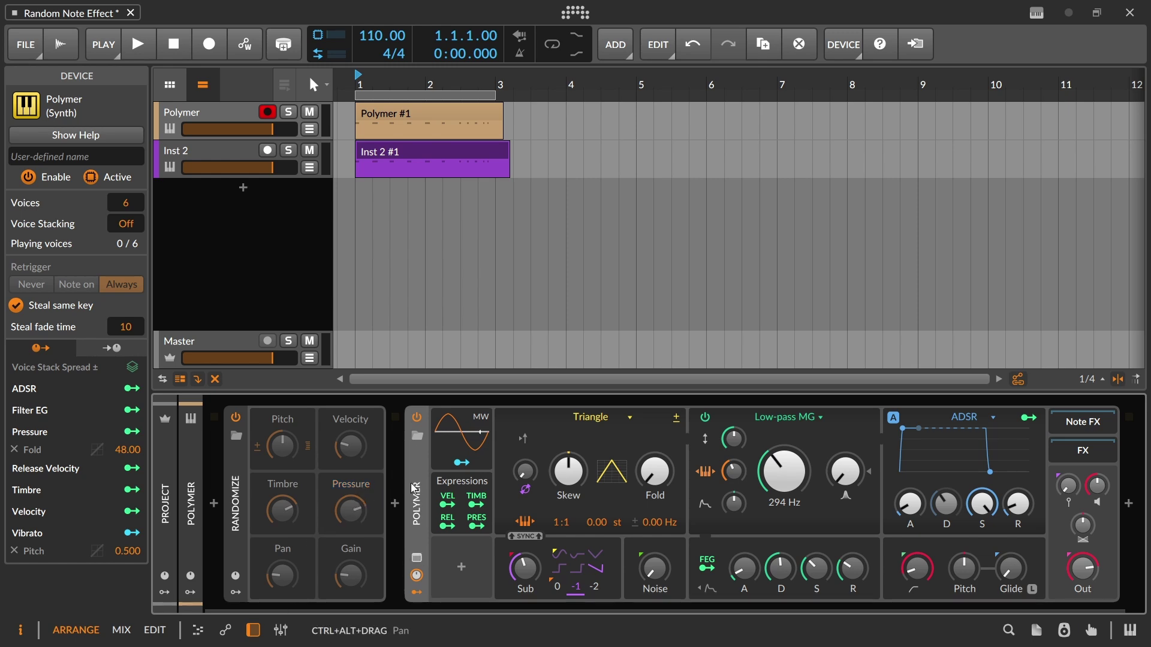
# Turn on per-note pan randomization at 23% and delete the old Inst 2 #1 clip
pyautogui.click(282, 549)
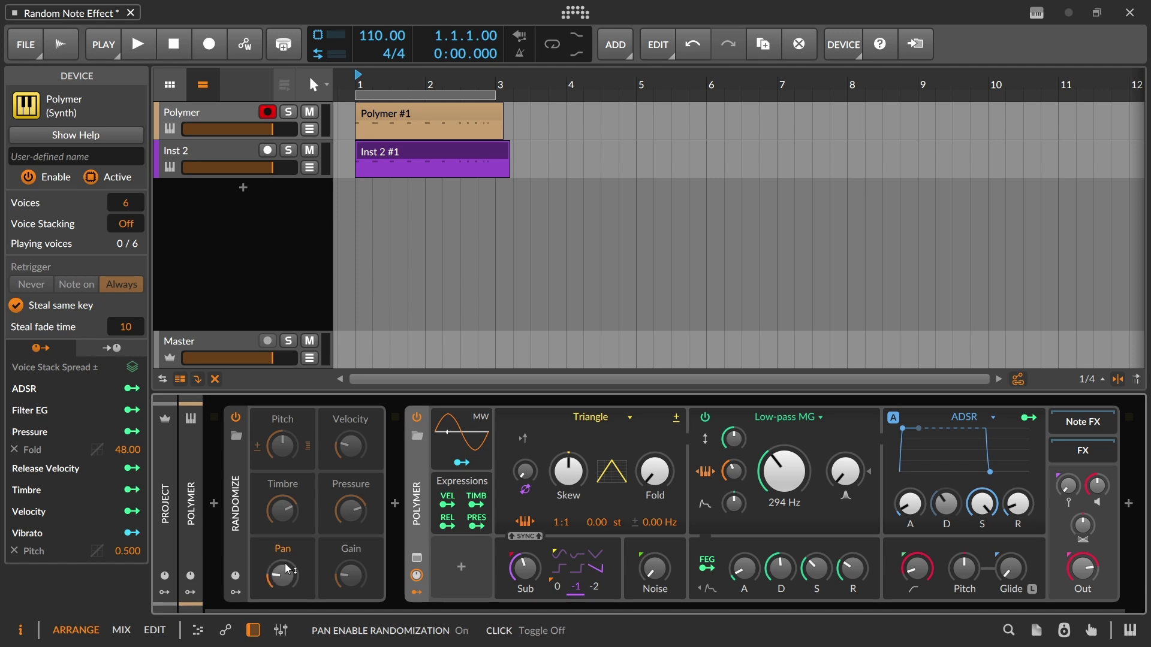
pyautogui.click(407, 148)
pyautogui.press('Delete')
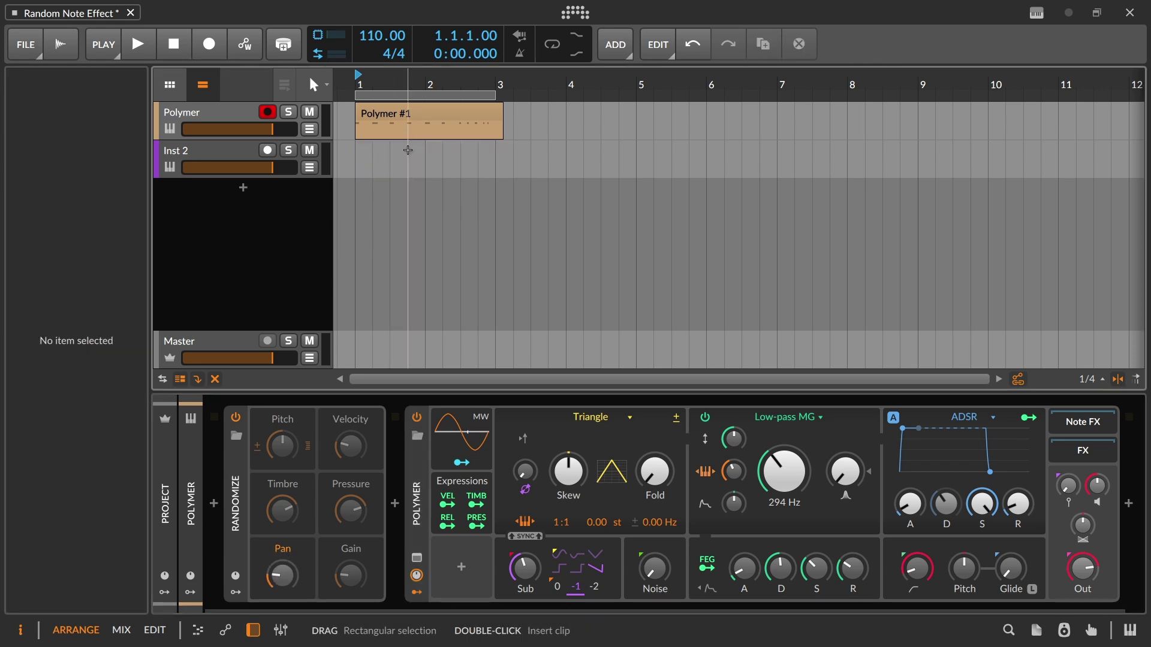
pyautogui.click(290, 539)
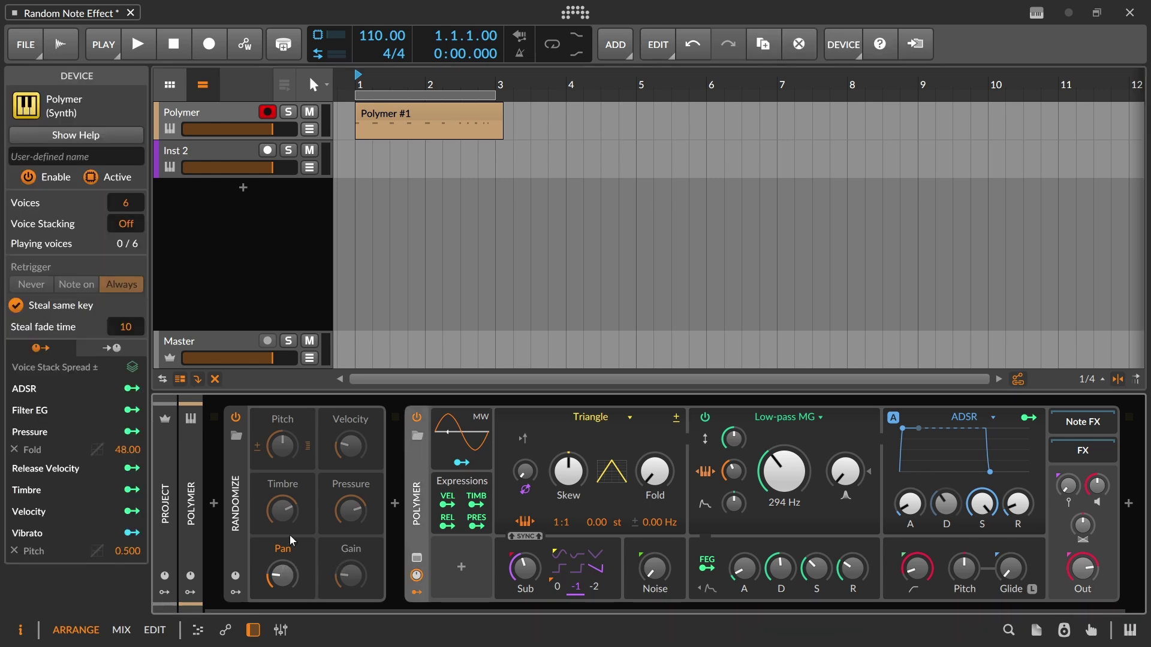
pyautogui.moveTo(281, 574); pyautogui.dragTo(282, 566)
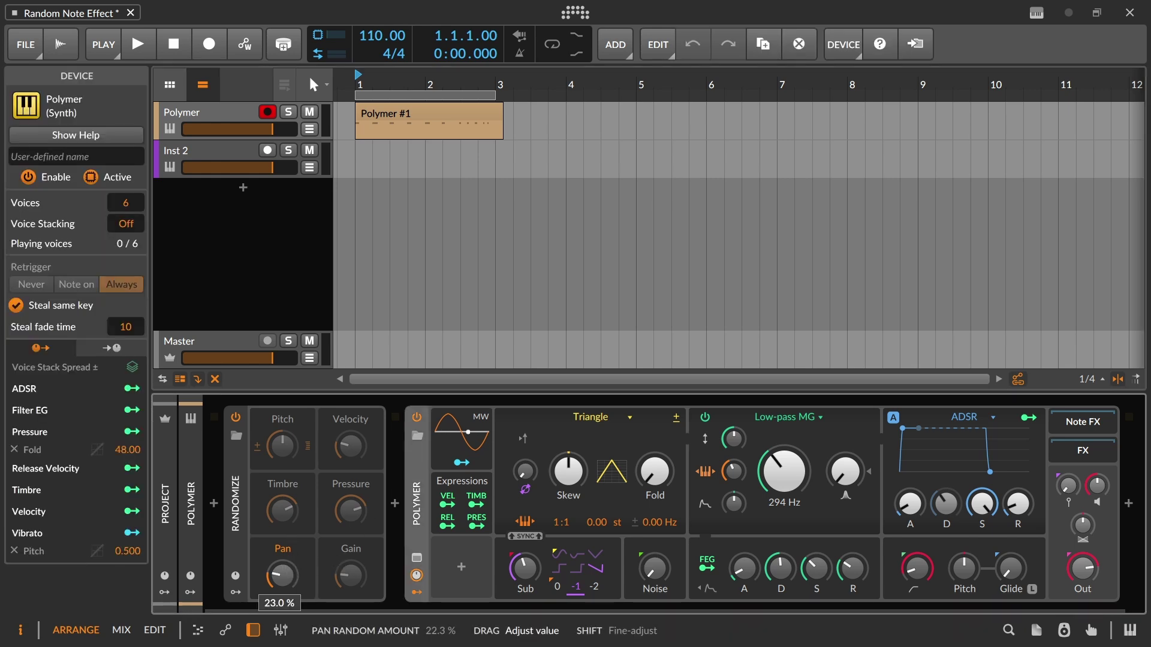
pyautogui.rightClick(478, 496)
pyautogui.click(452, 541)
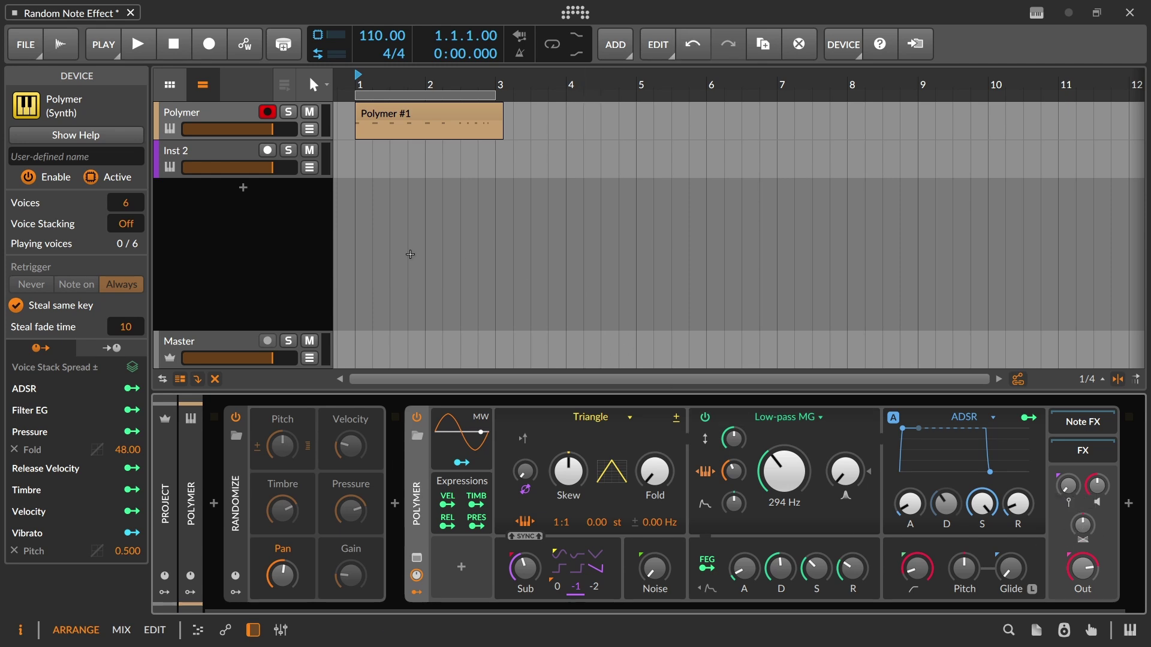
# Record a new Inst 2 take, view its per-note pan values, and select the clip
pyautogui.click(267, 151)
pyautogui.click(225, 52)
pyautogui.click(244, 44)
pyautogui.click(138, 44)
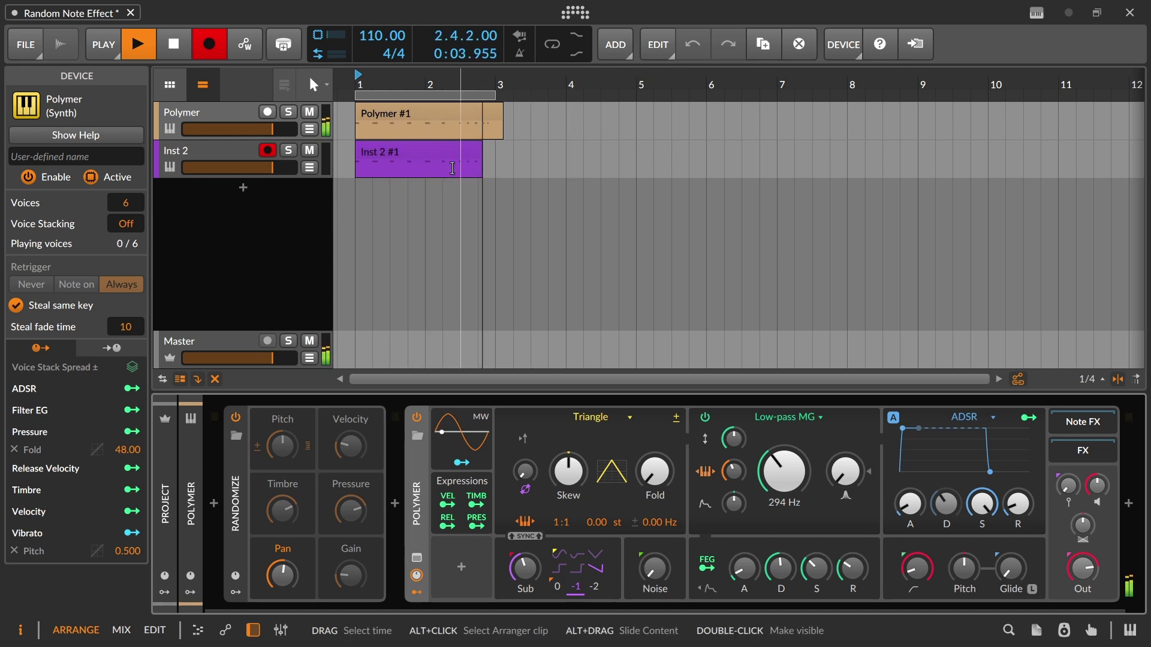
pyautogui.press('space')
pyautogui.doubleClick(437, 153)
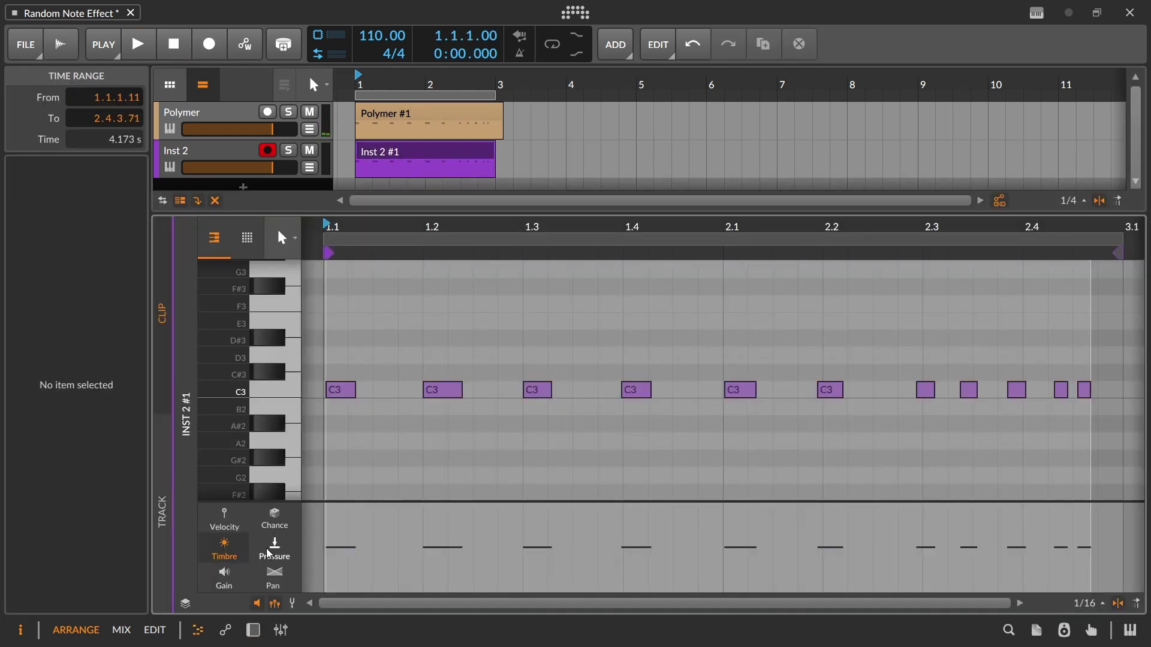
pyautogui.click(274, 577)
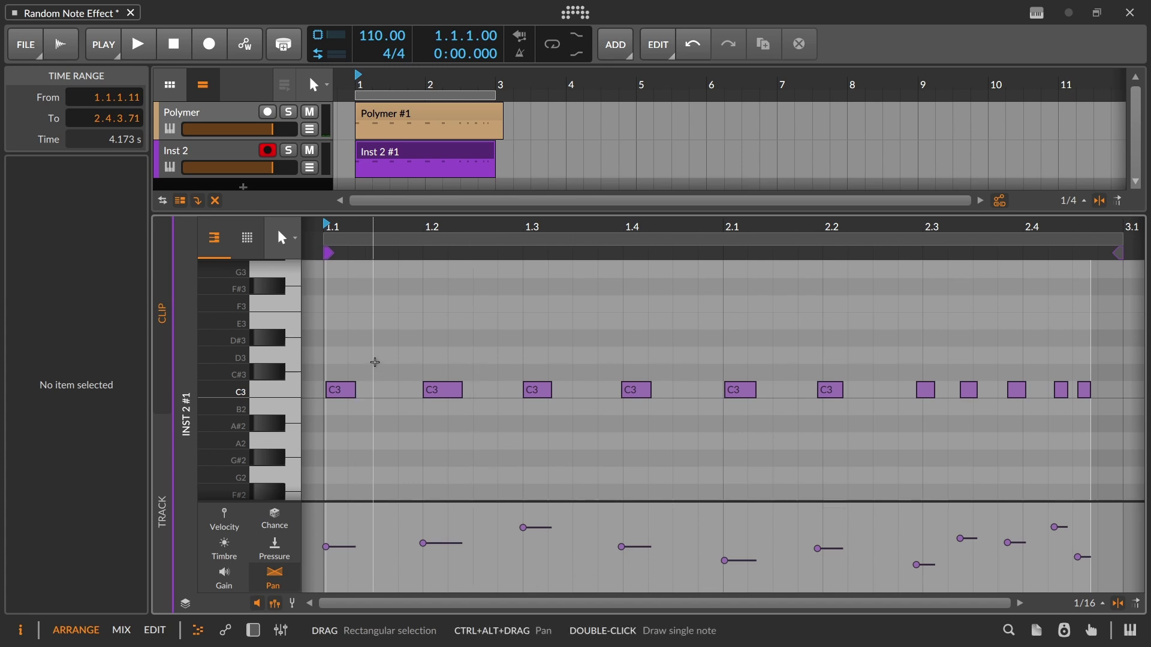
pyautogui.click(413, 151)
# Delete the pan take, disable pan randomization and set gain randomization to about 23.7%
pyautogui.press('Delete')
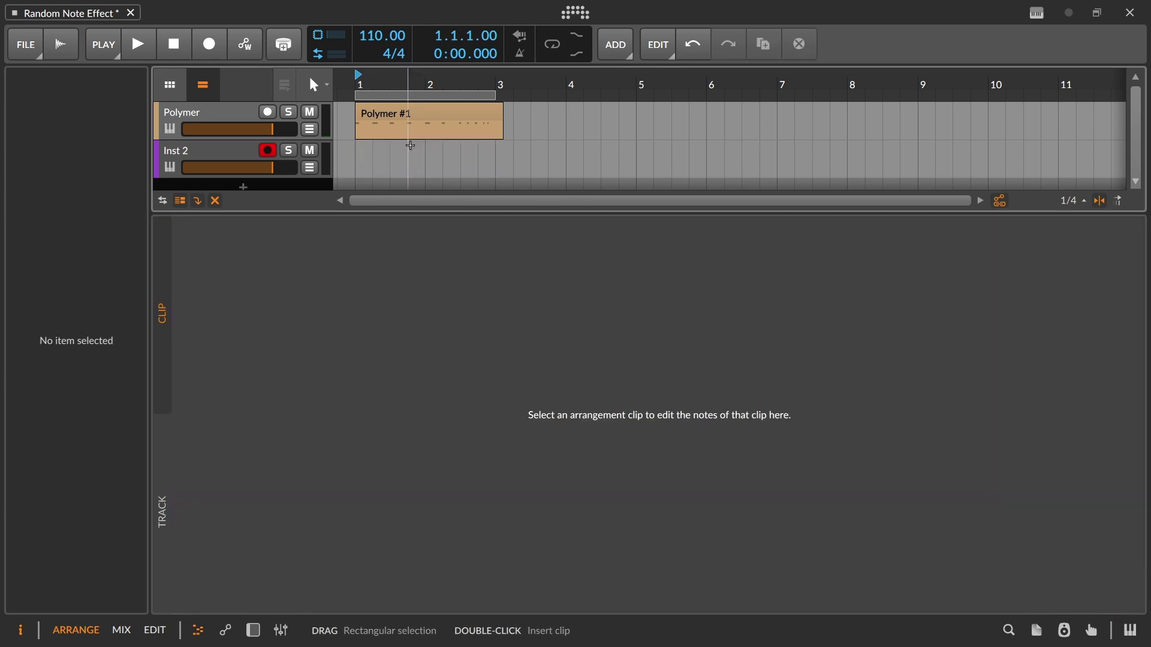
pyautogui.click(194, 114)
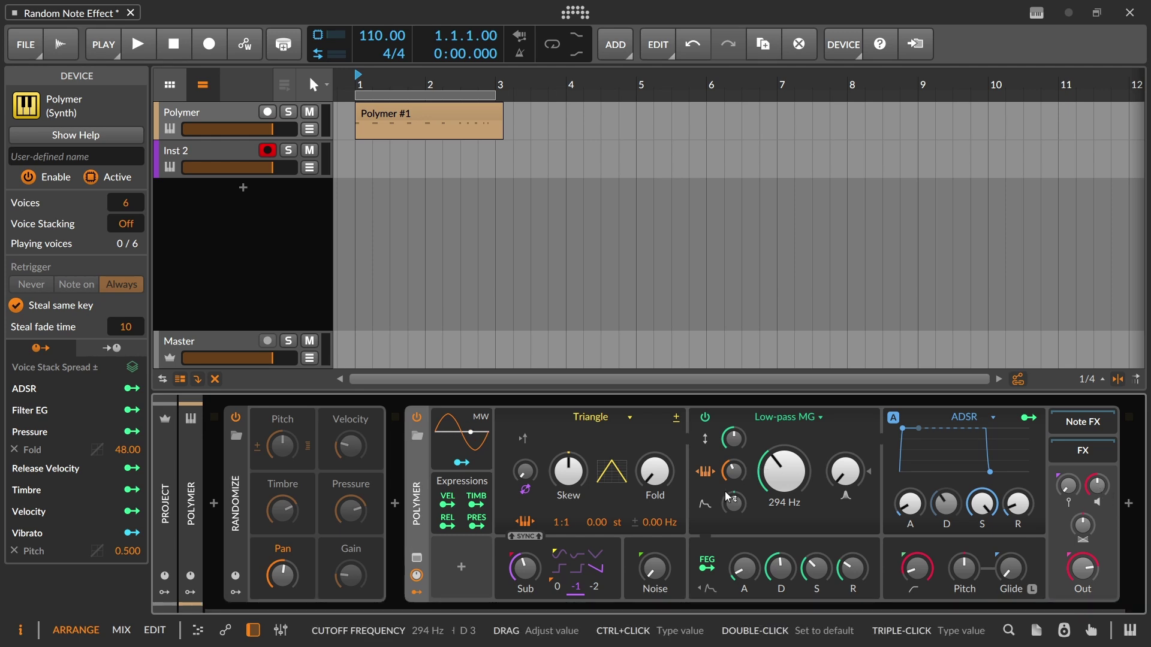
pyautogui.click(287, 550)
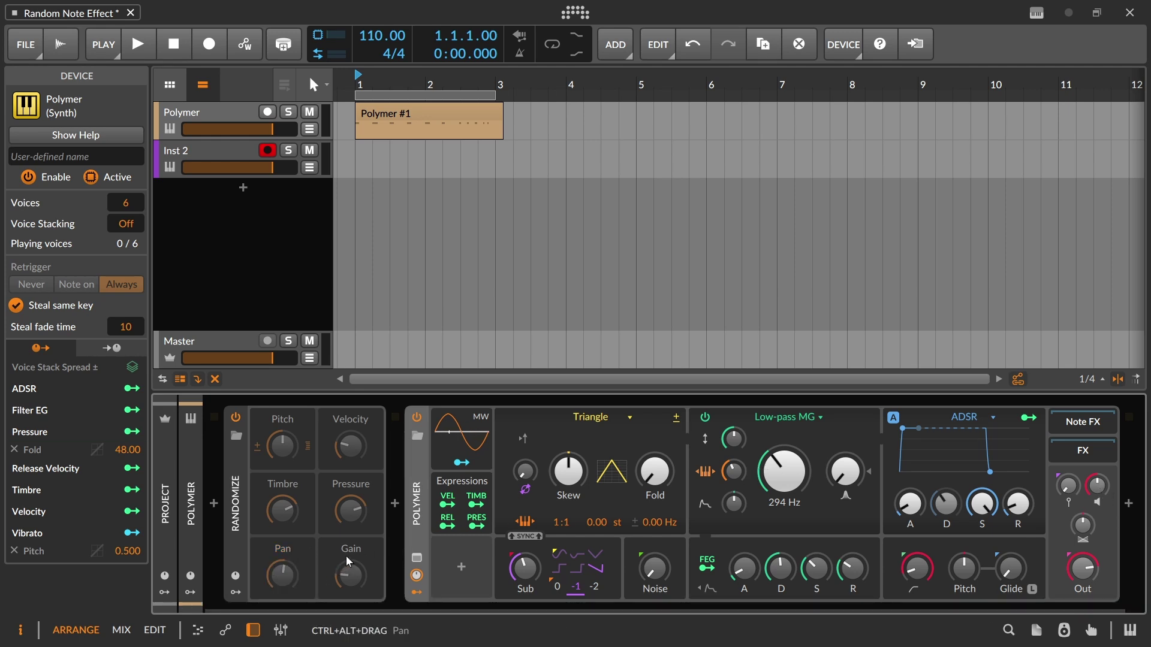
pyautogui.moveTo(350, 566); pyautogui.dragTo(350, 548)
# Record a new Inst 2 take and show all eleven notes' gain values
pyautogui.click(216, 54)
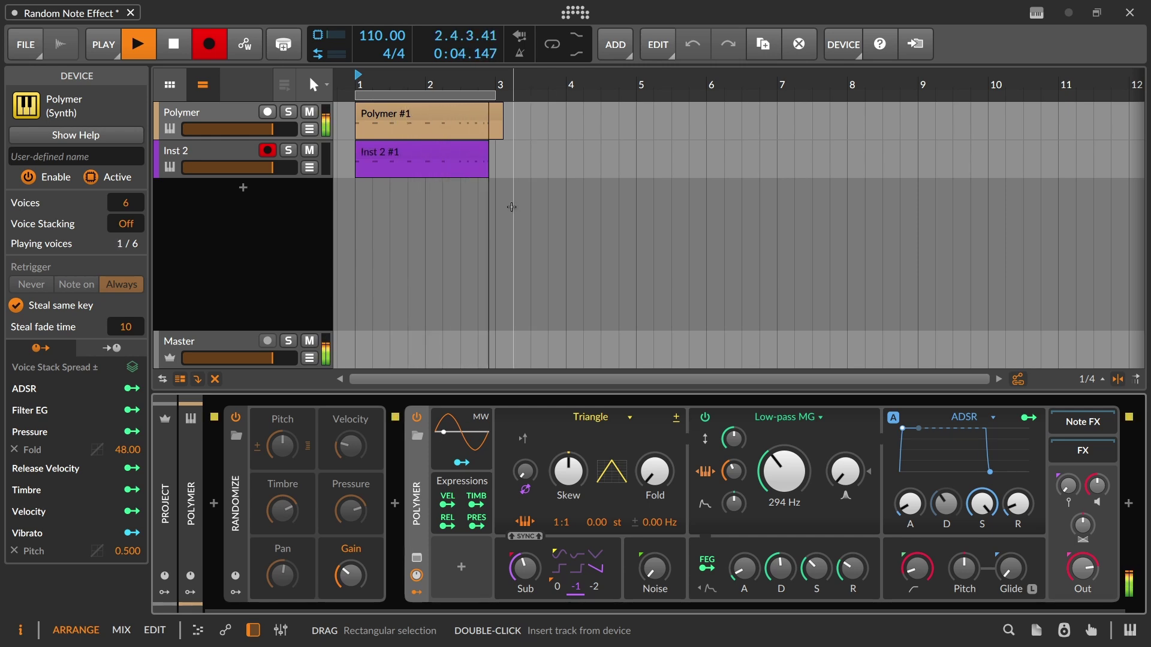
pyautogui.press('space')
pyautogui.doubleClick(494, 151)
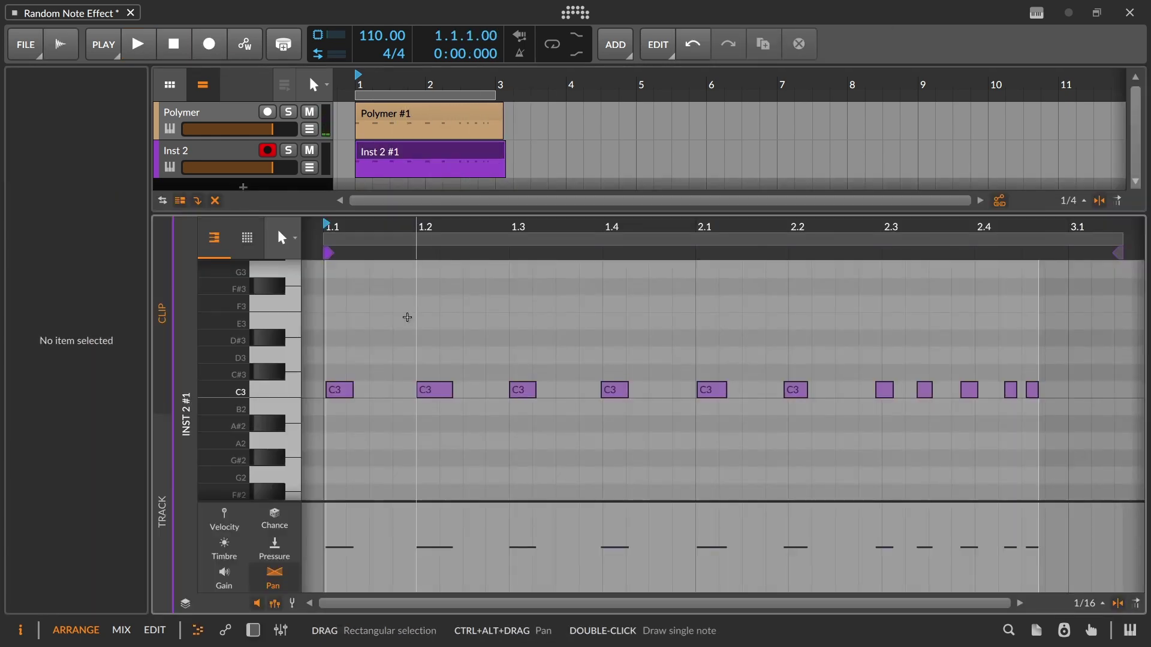
pyautogui.hotkey('ctrl', 'a')
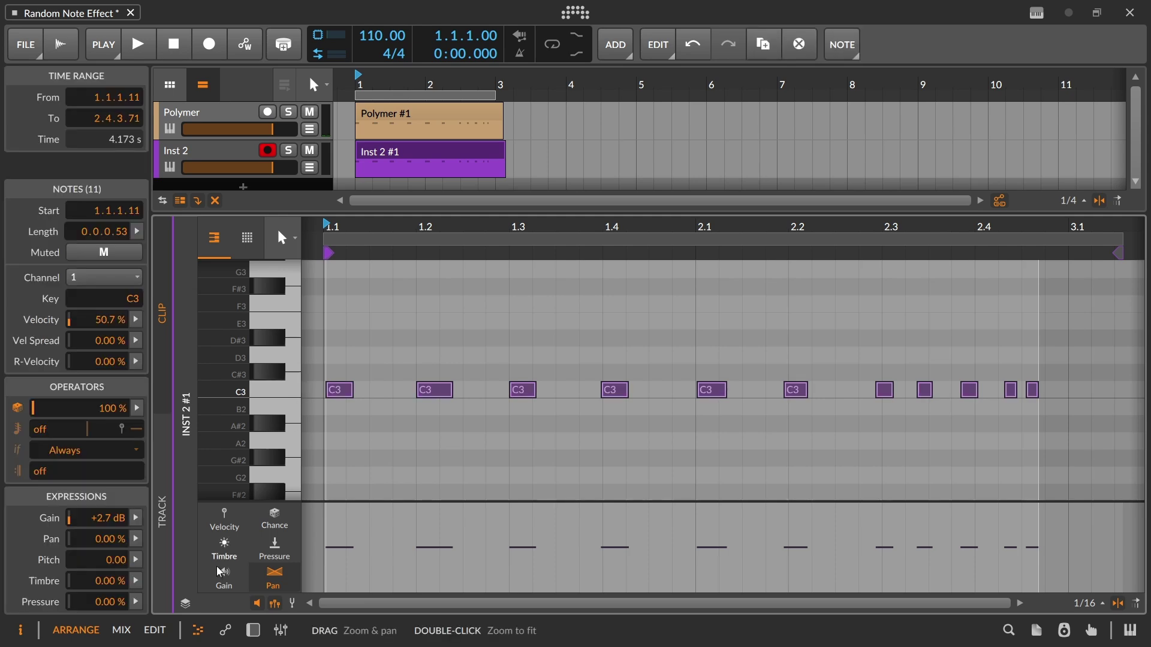
pyautogui.click(220, 572)
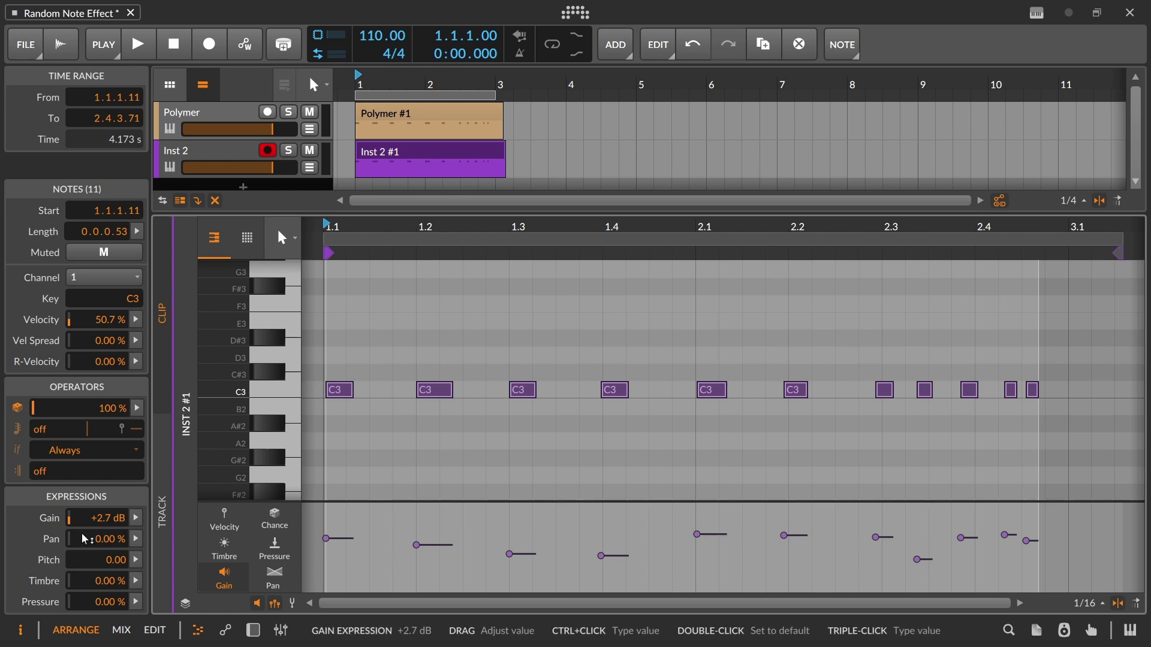
# Disable gain randomization and reset the timbre and pan random amounts to 20%
pyautogui.click(200, 112)
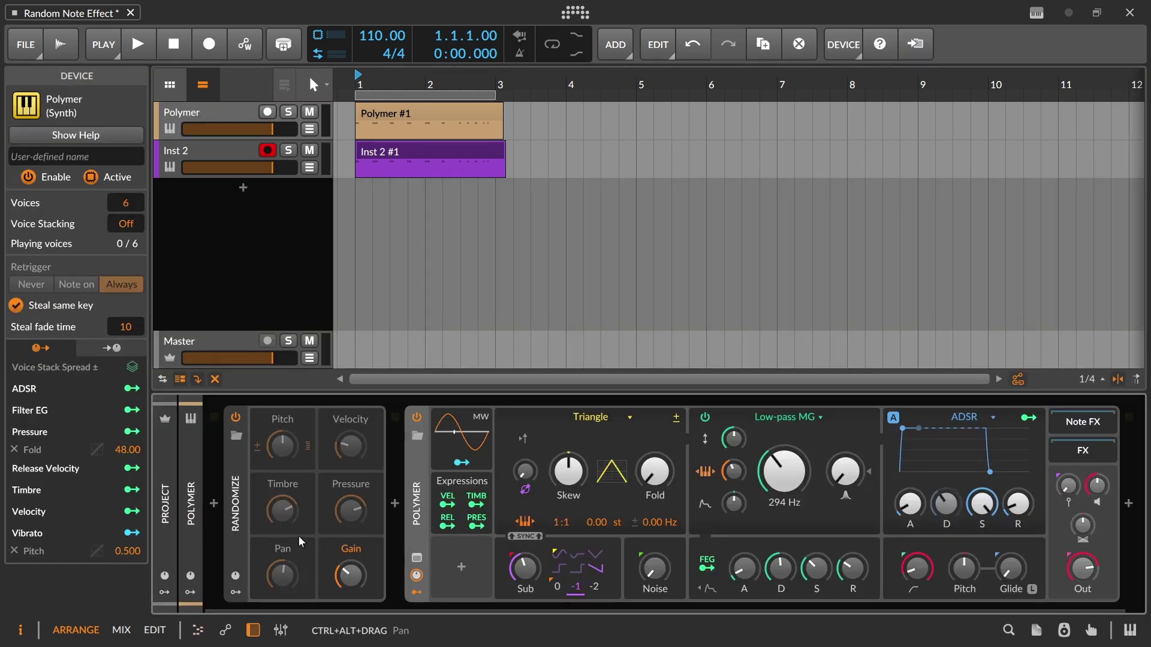
pyautogui.click(357, 553)
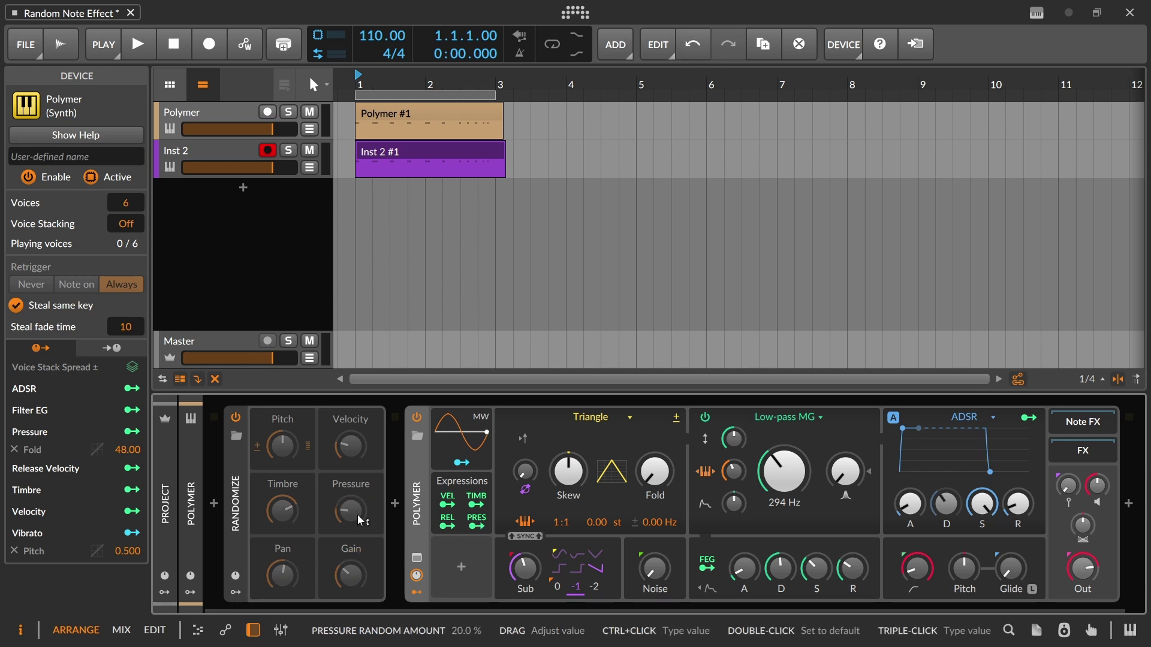
pyautogui.doubleClick(284, 513)
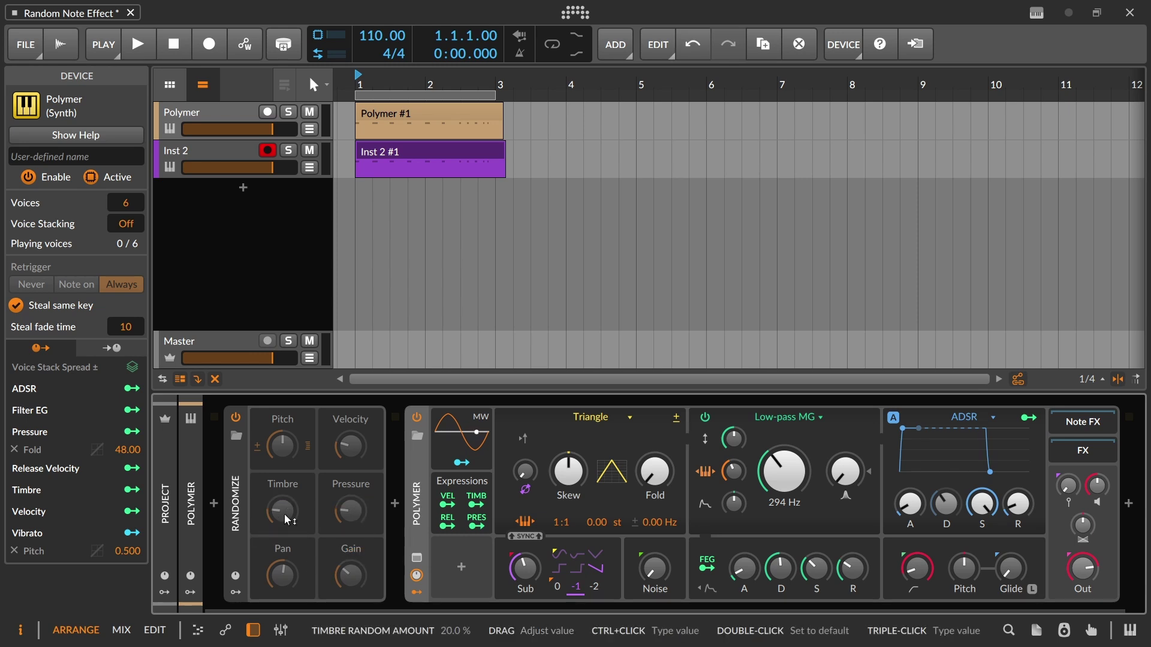
pyautogui.doubleClick(289, 573)
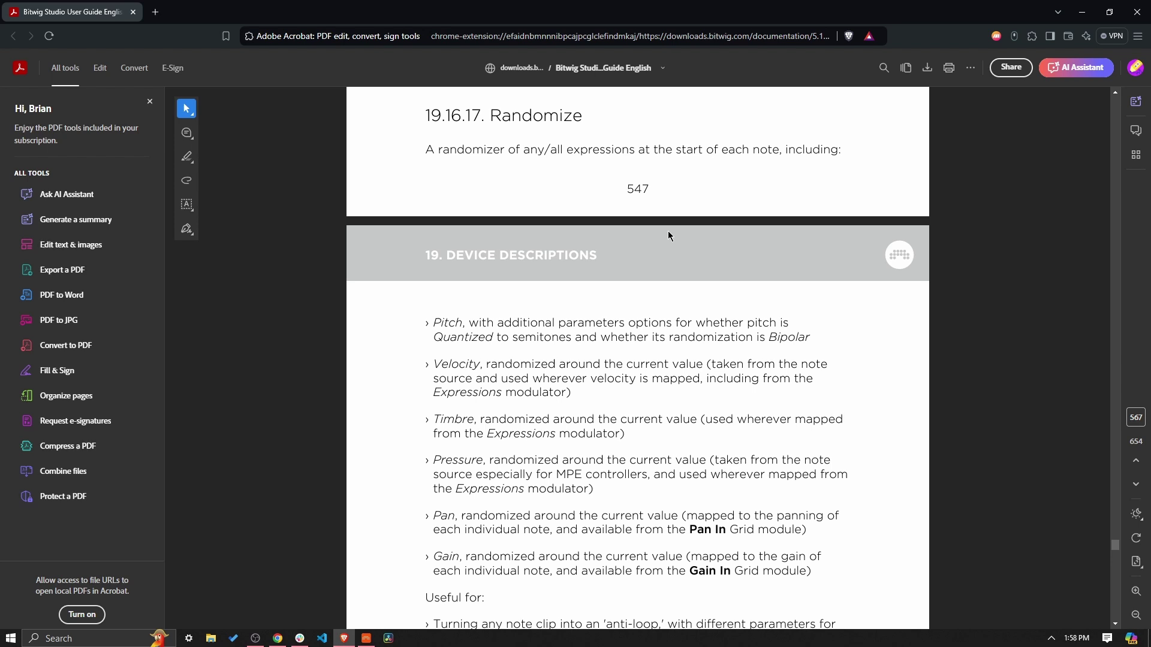
pyautogui.scroll(-2, 670, 236)
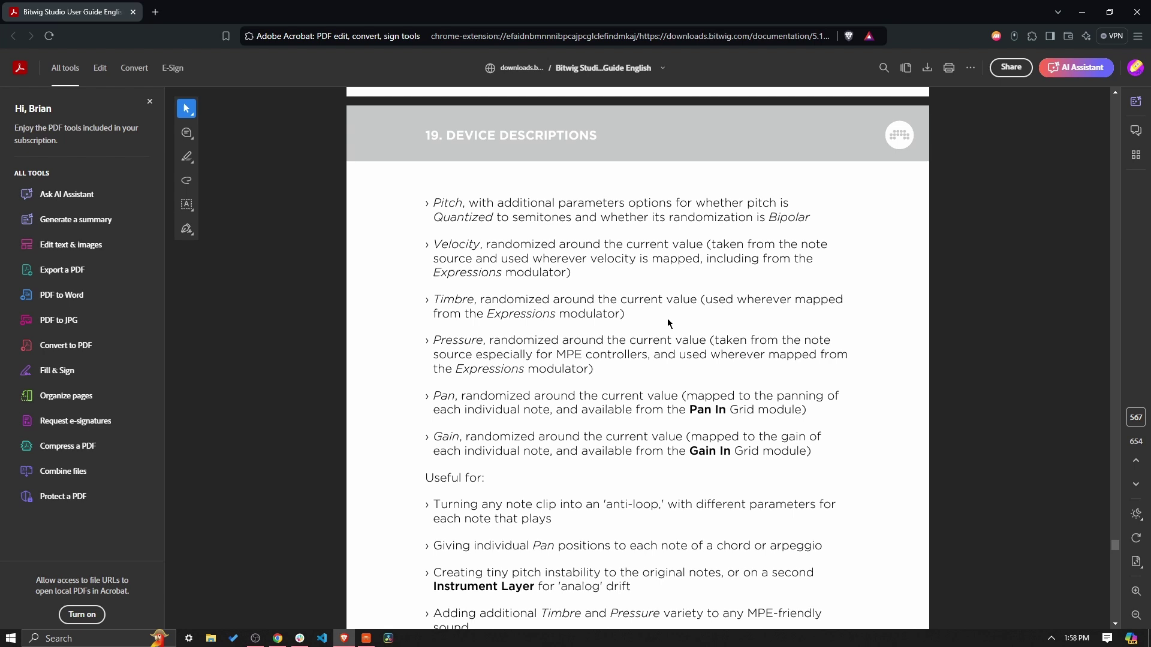
pyautogui.scroll(-3, 669, 320)
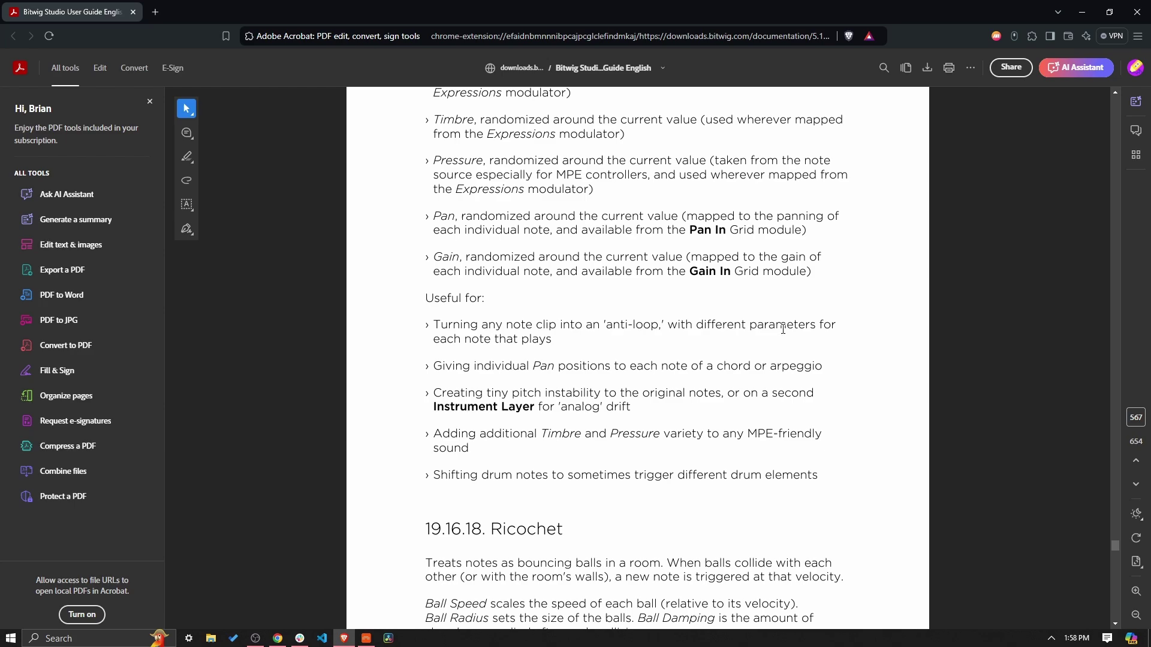
pyautogui.click(366, 638)
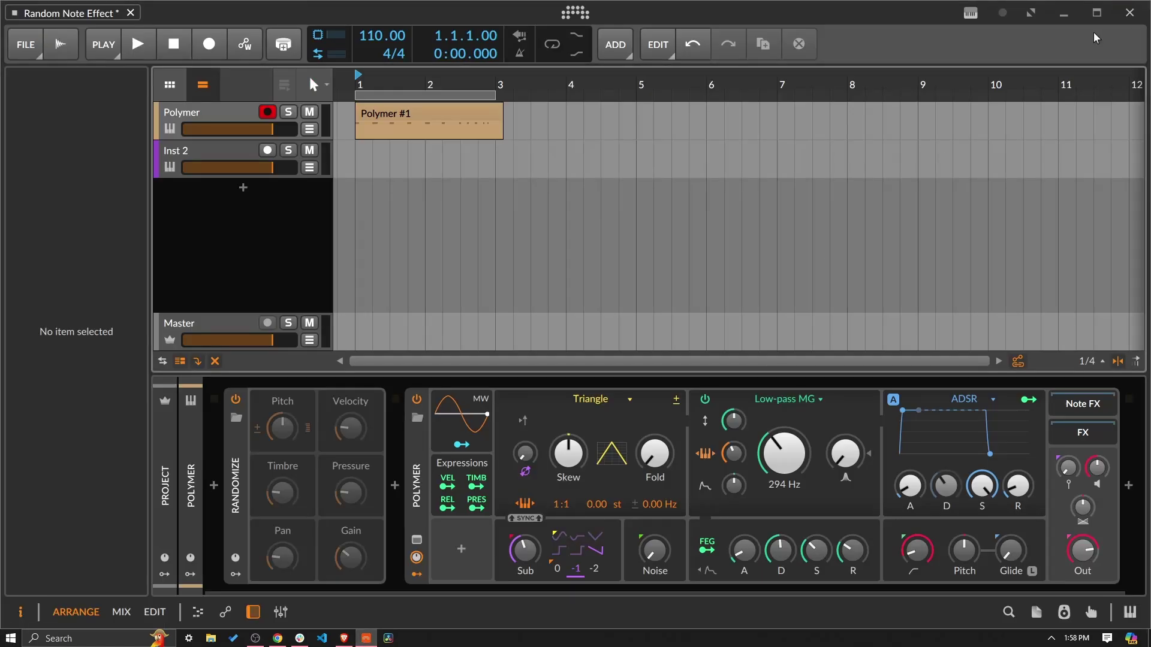
pyautogui.click(1029, 16)
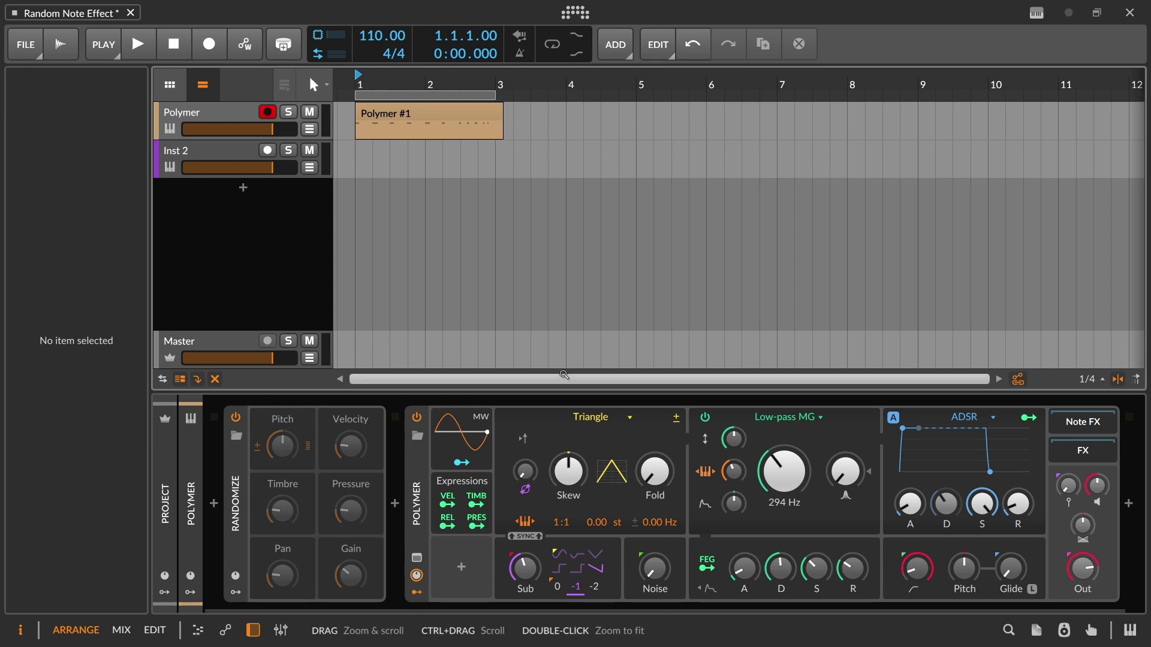
pyautogui.click(1096, 12)
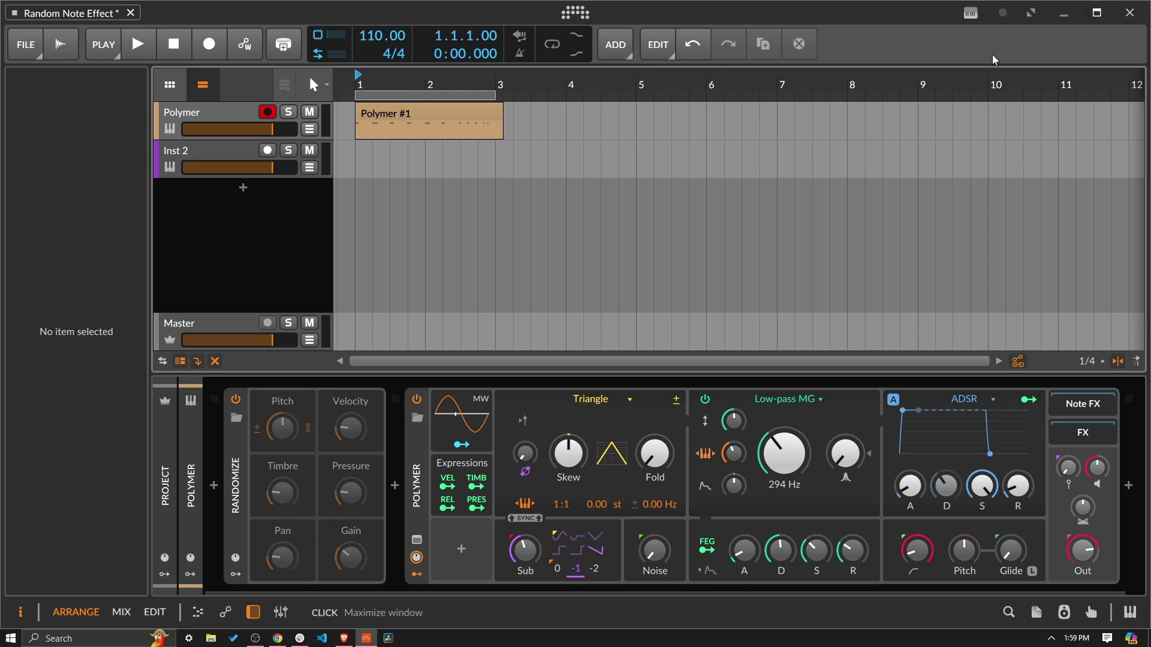
pyautogui.click(344, 639)
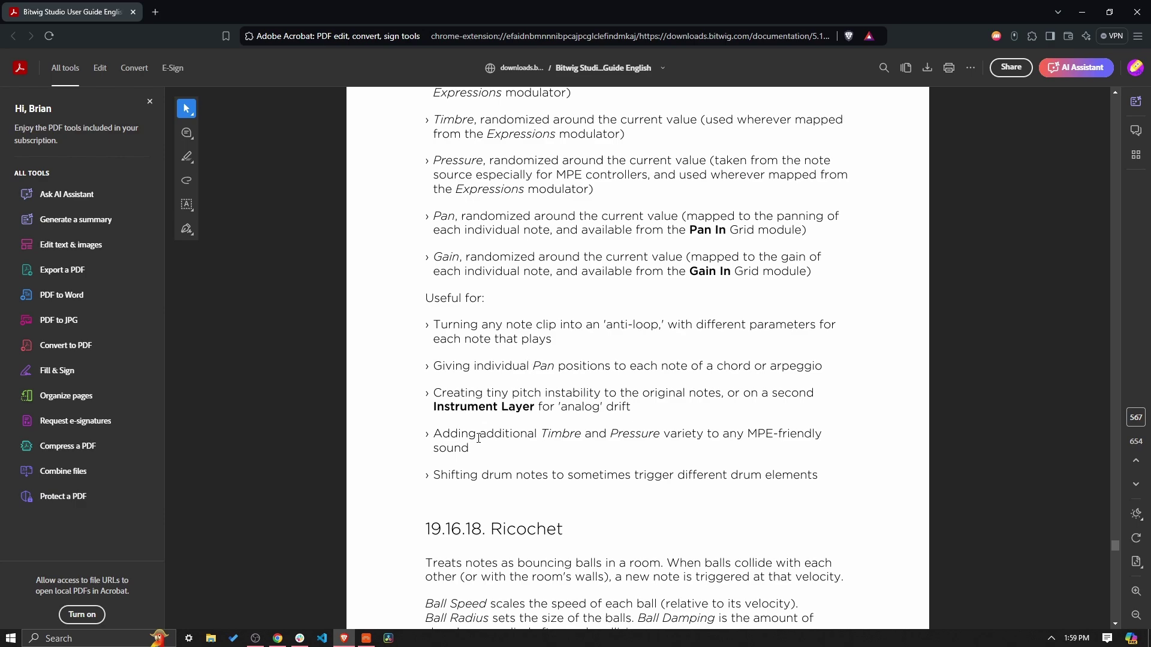
pyautogui.click(368, 637)
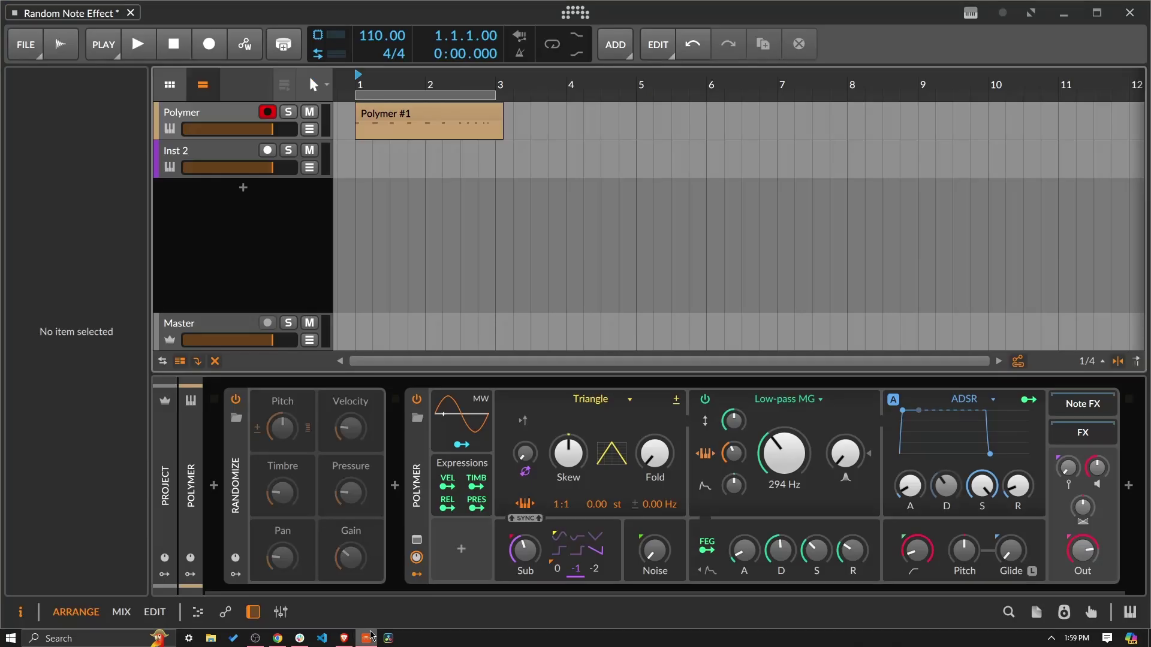
# Re-enable pan randomization at 54.3%, then bring up the user guide PDF's Randomize section
pyautogui.click(294, 531)
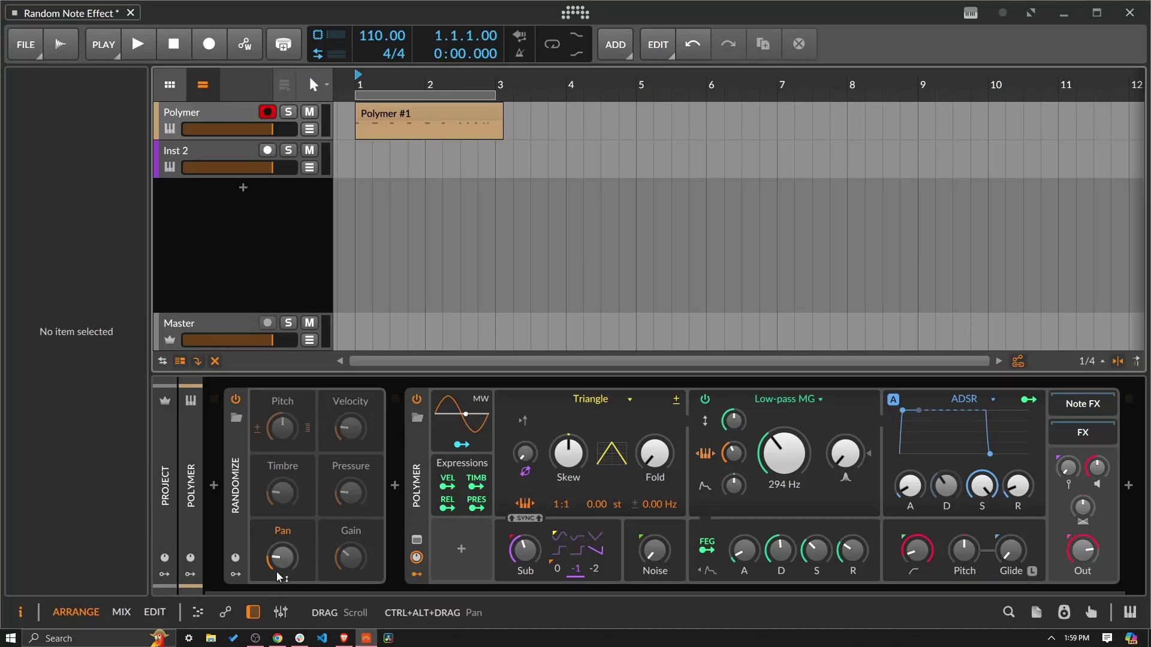
pyautogui.moveTo(280, 559); pyautogui.dragTo(278, 570)
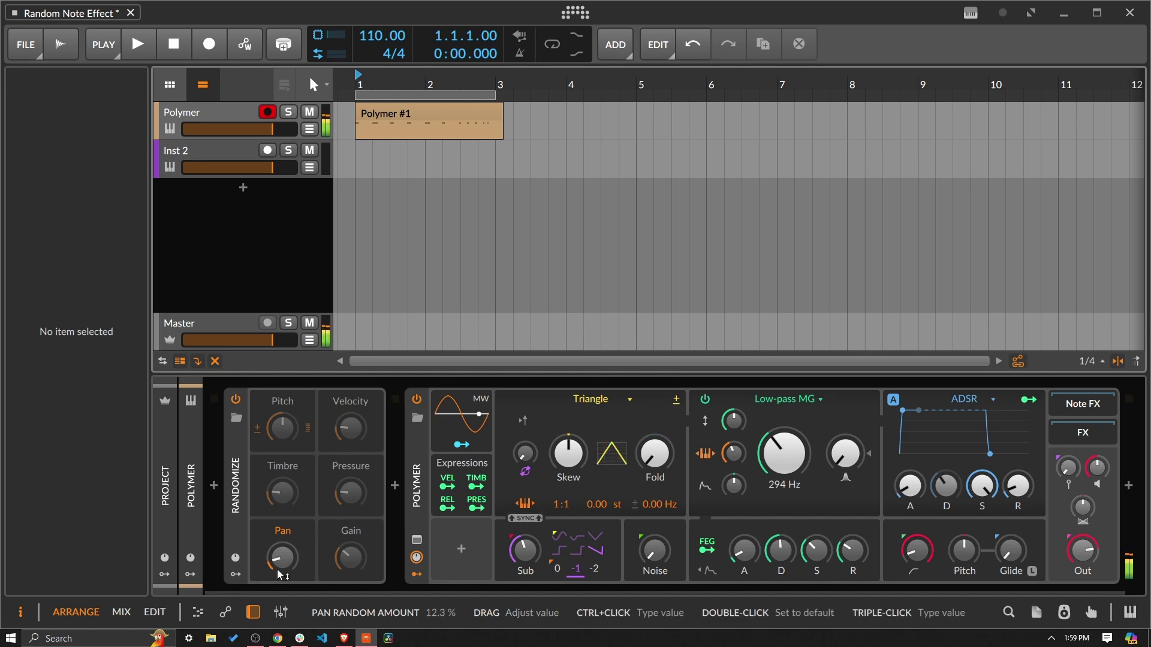
pyautogui.rightClick(476, 507)
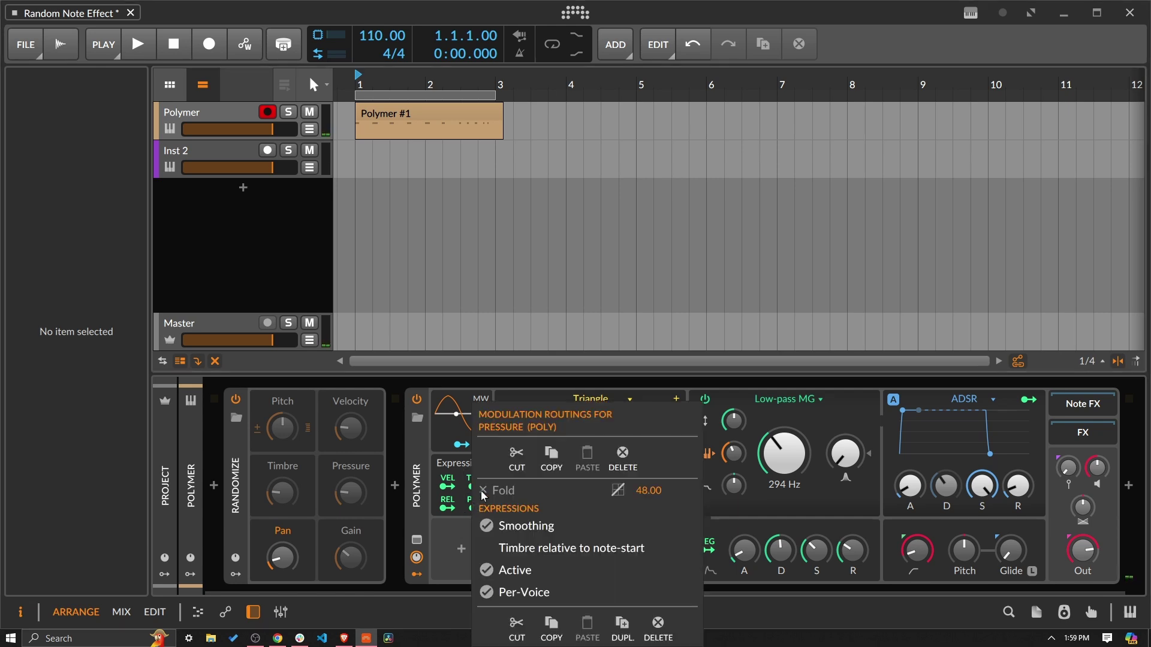
pyautogui.click(506, 286)
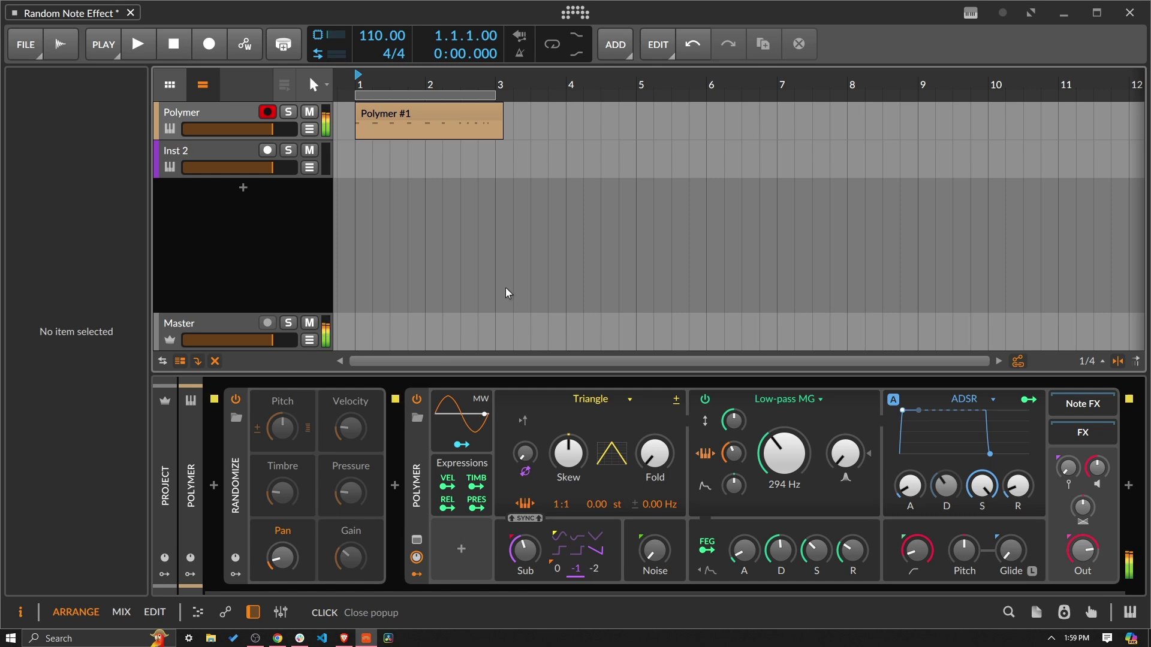
pyautogui.moveTo(280, 558); pyautogui.dragTo(279, 529)
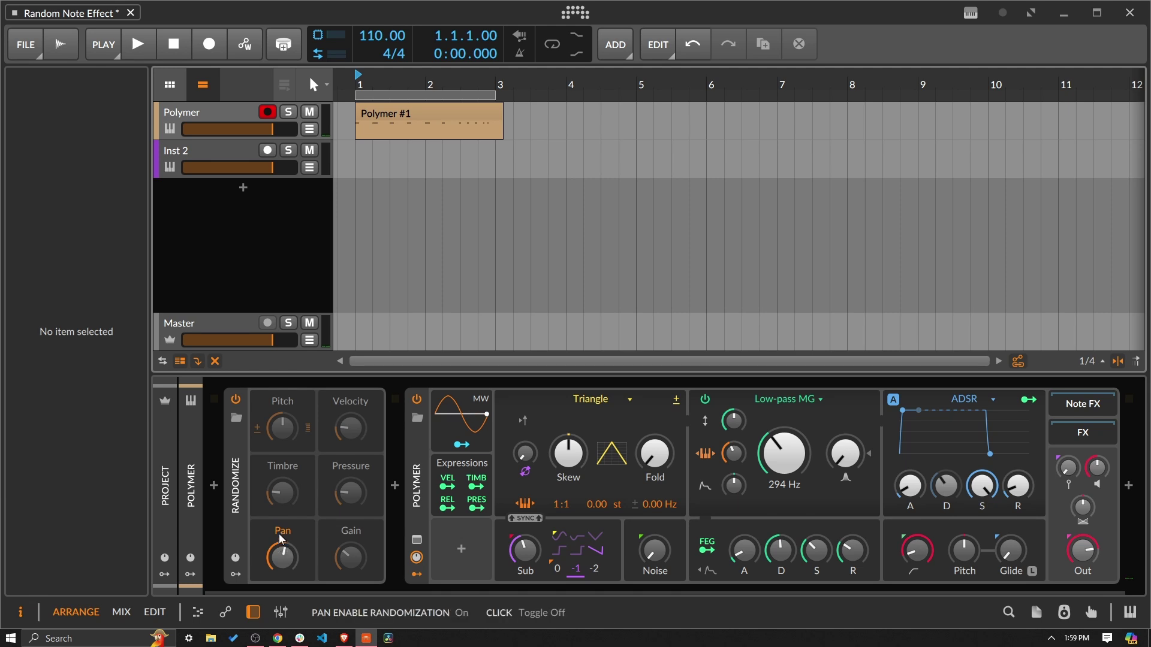
pyautogui.click(343, 635)
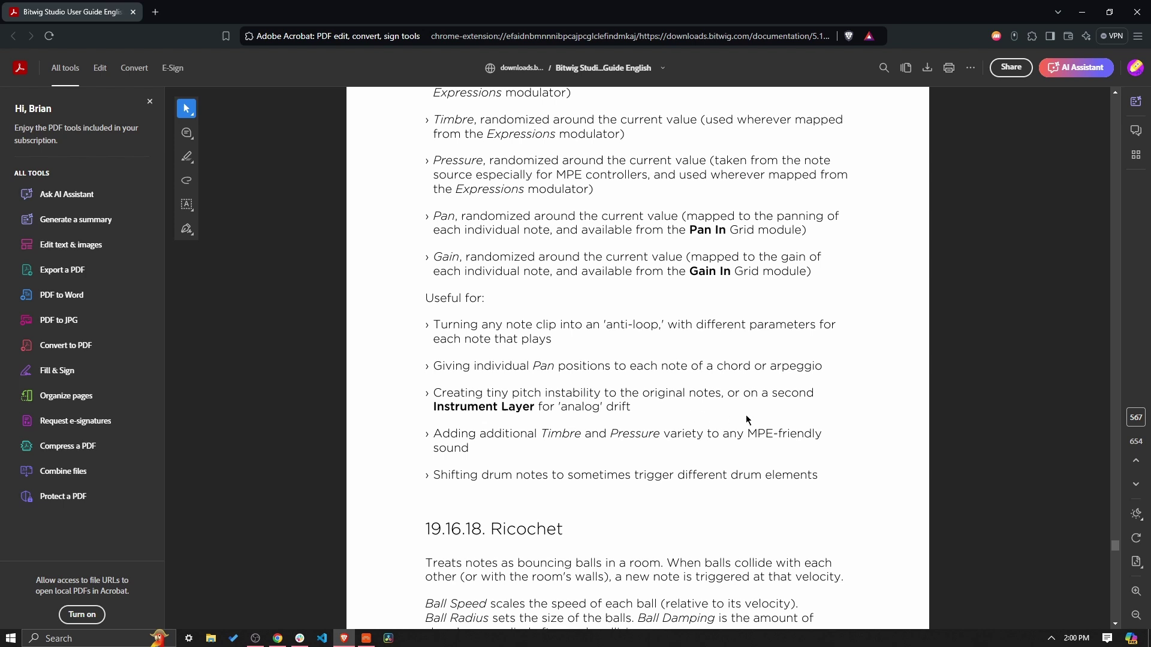
# Back in Bitwig, enable Pitch in Polymer's Randomize and turn pitch Quantize off
pyautogui.click(368, 639)
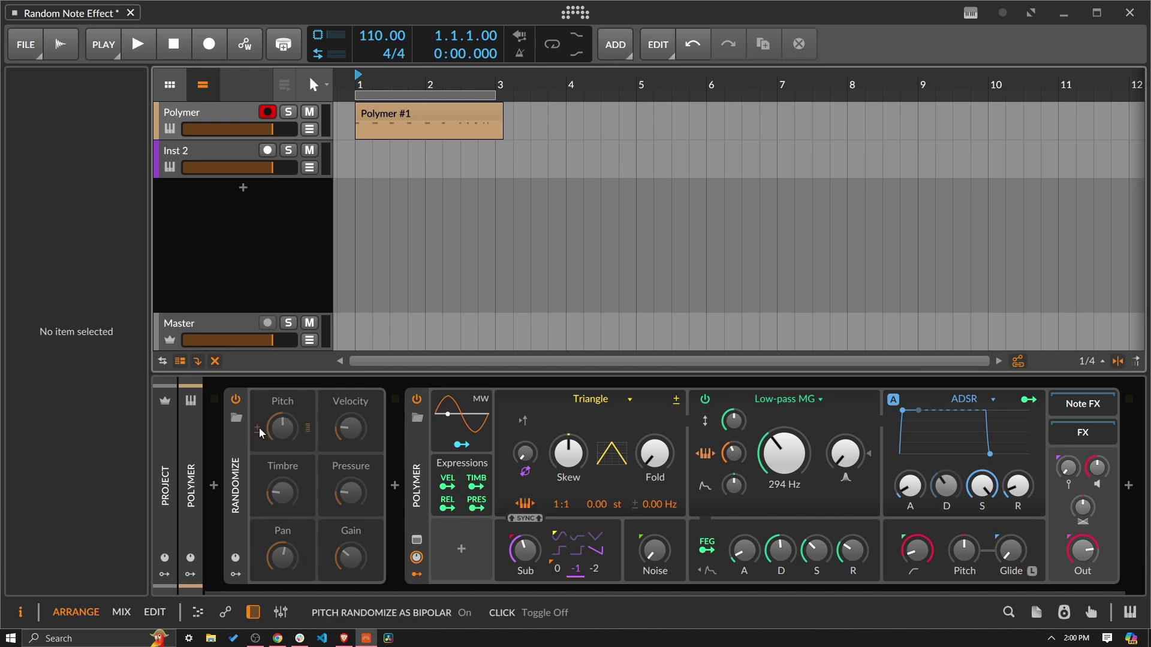
pyautogui.click(280, 402)
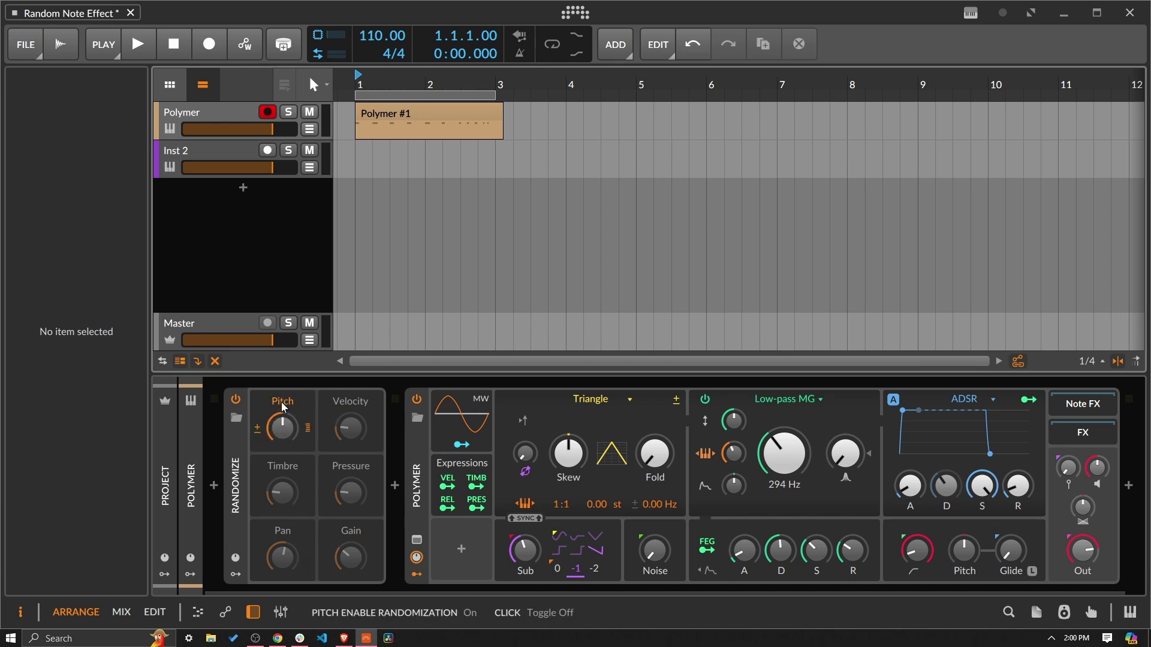
pyautogui.click(312, 431)
# Set the Randomize Pitch amount to a slight 0.18 semitones
pyautogui.moveTo(282, 428); pyautogui.dragTo(281, 457)
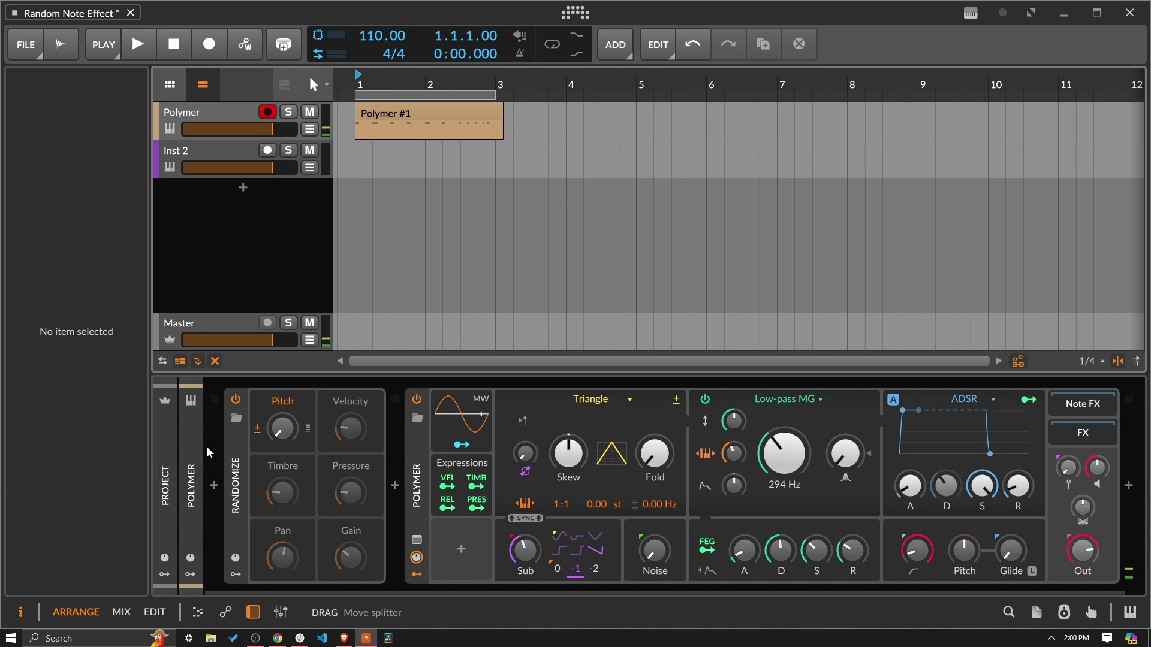
pyautogui.moveTo(278, 434); pyautogui.dragTo(274, 438)
pyautogui.moveTo(290, 432); pyautogui.dragTo(290, 471)
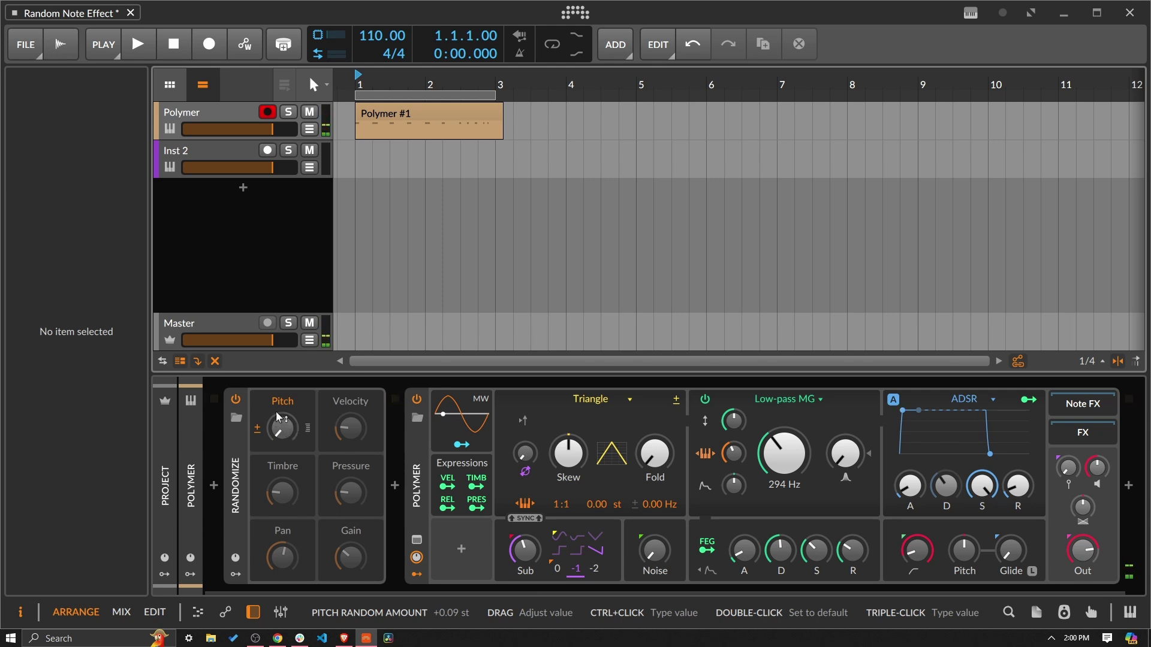
# Toggle pitch randomization off and on to compare, checking the user guide PDF
pyautogui.click(277, 407)
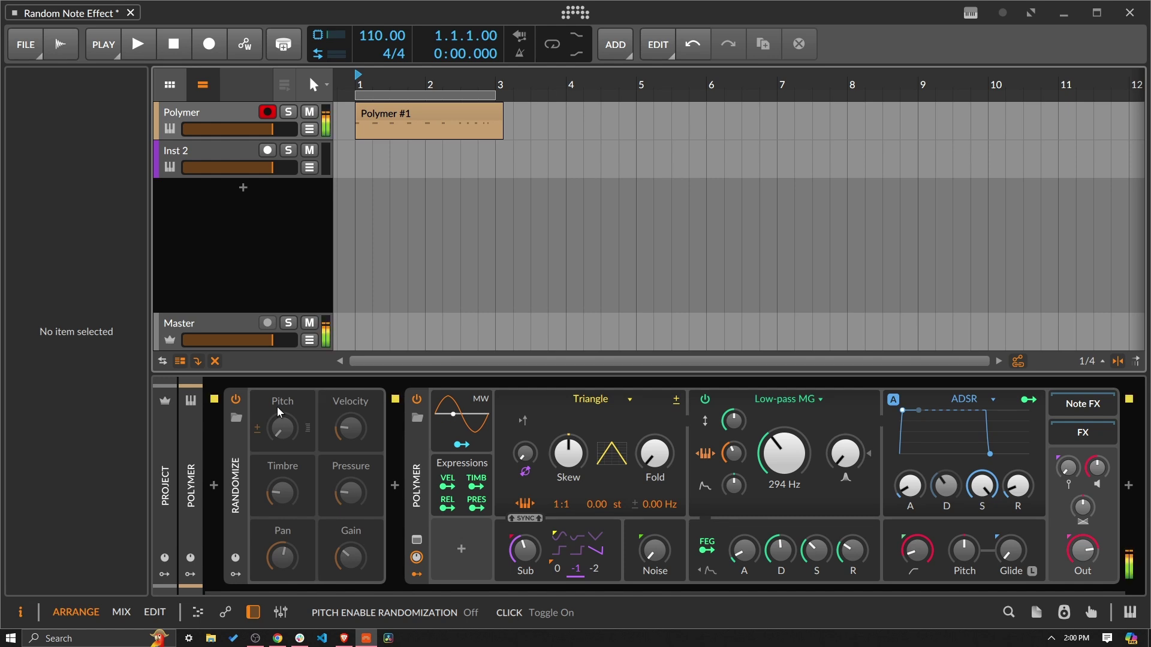
pyautogui.click(281, 404)
pyautogui.click(342, 639)
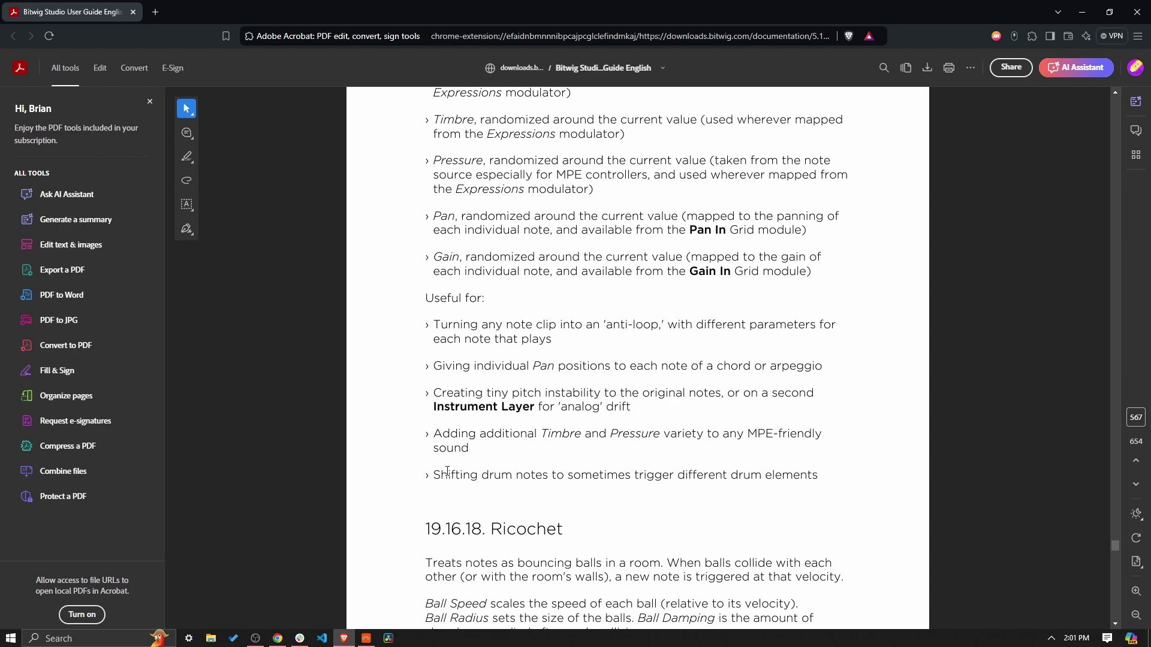
pyautogui.click(369, 641)
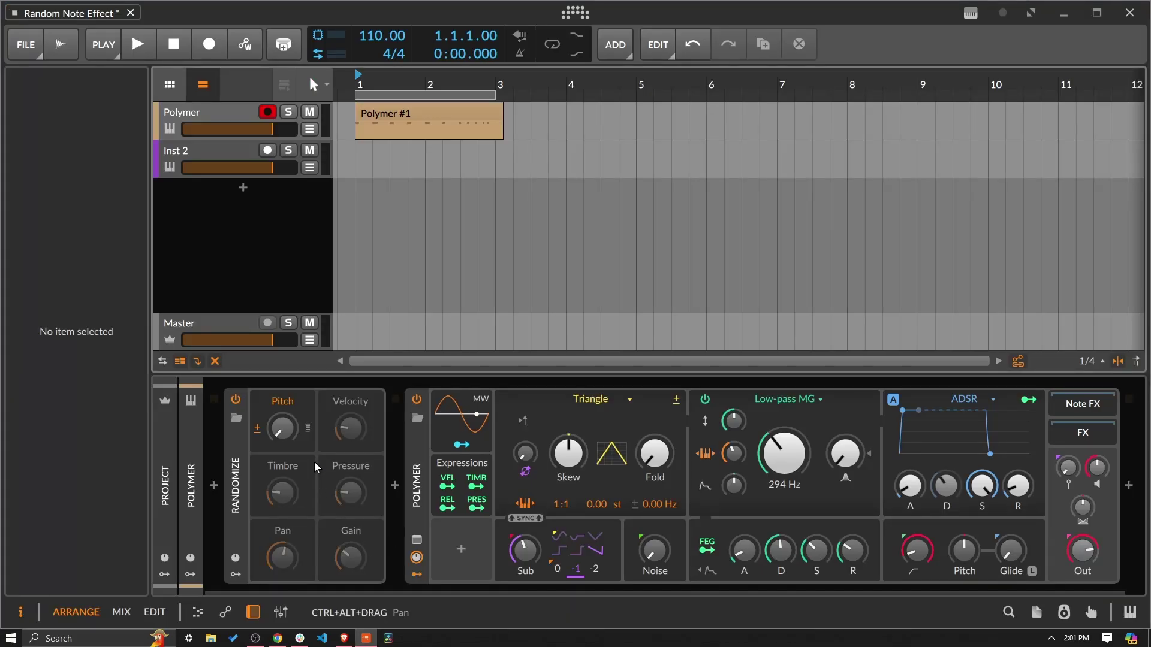
# Add a new instrument track with a Drum Machine device on it
pyautogui.rightClick(290, 276)
pyautogui.click(321, 288)
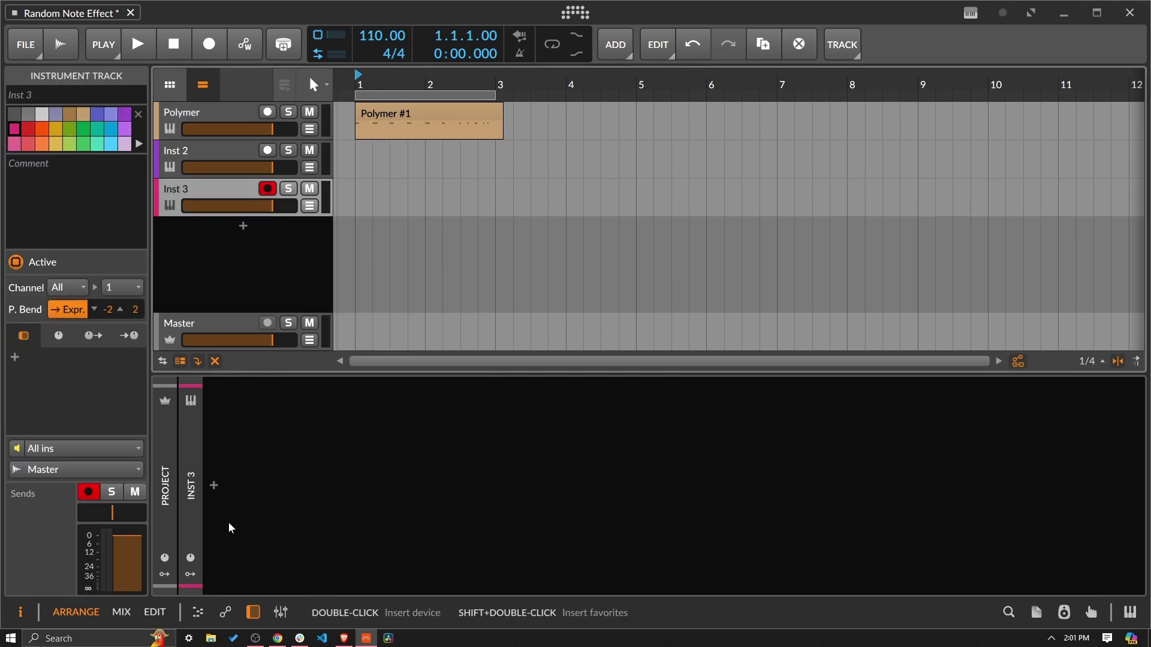
pyautogui.click(217, 483)
pyautogui.write('dr')
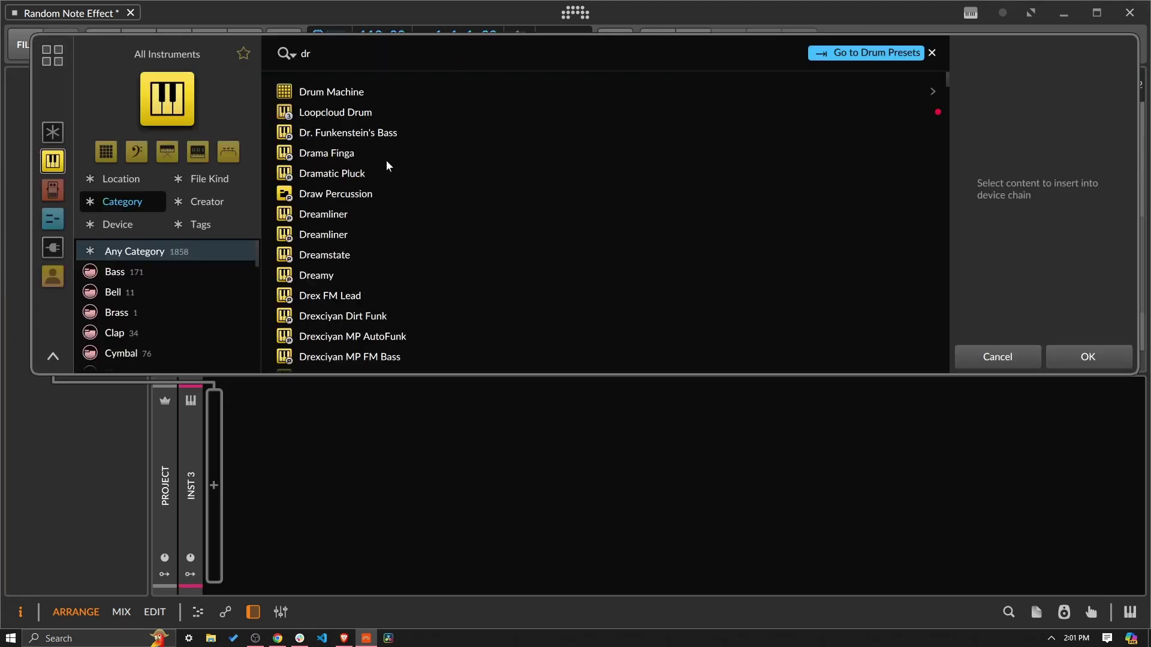
pyautogui.click(387, 93)
pyautogui.click(1087, 356)
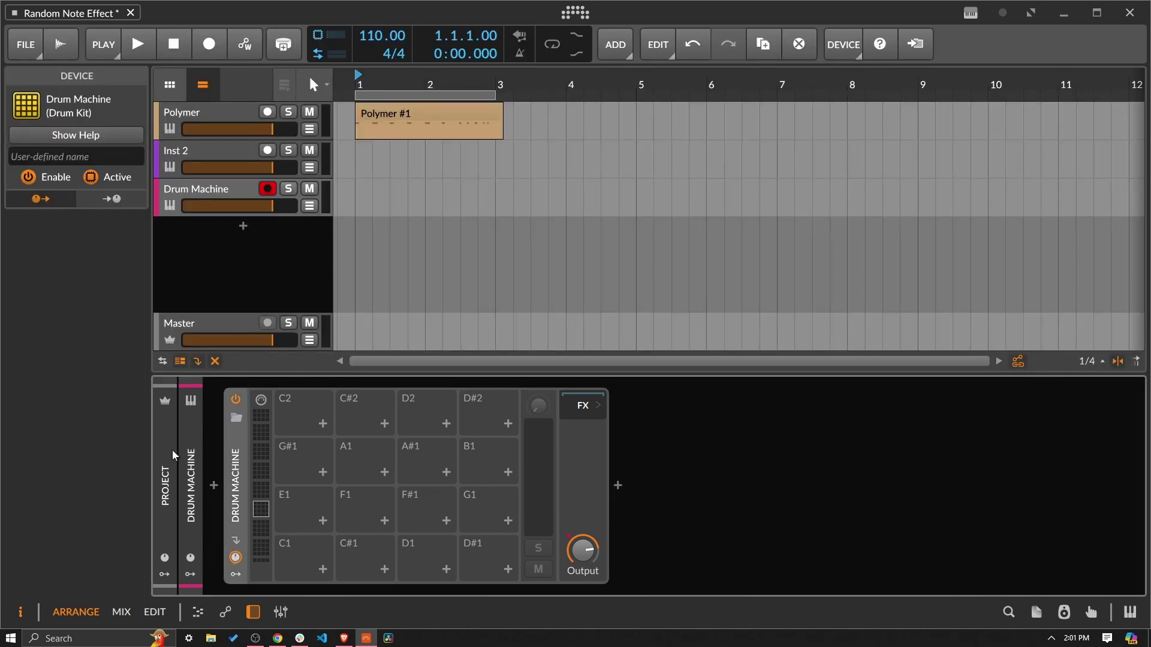
# Load the Acoustic Drums Toms DW kit preset into the Drum Machine
pyautogui.click(236, 417)
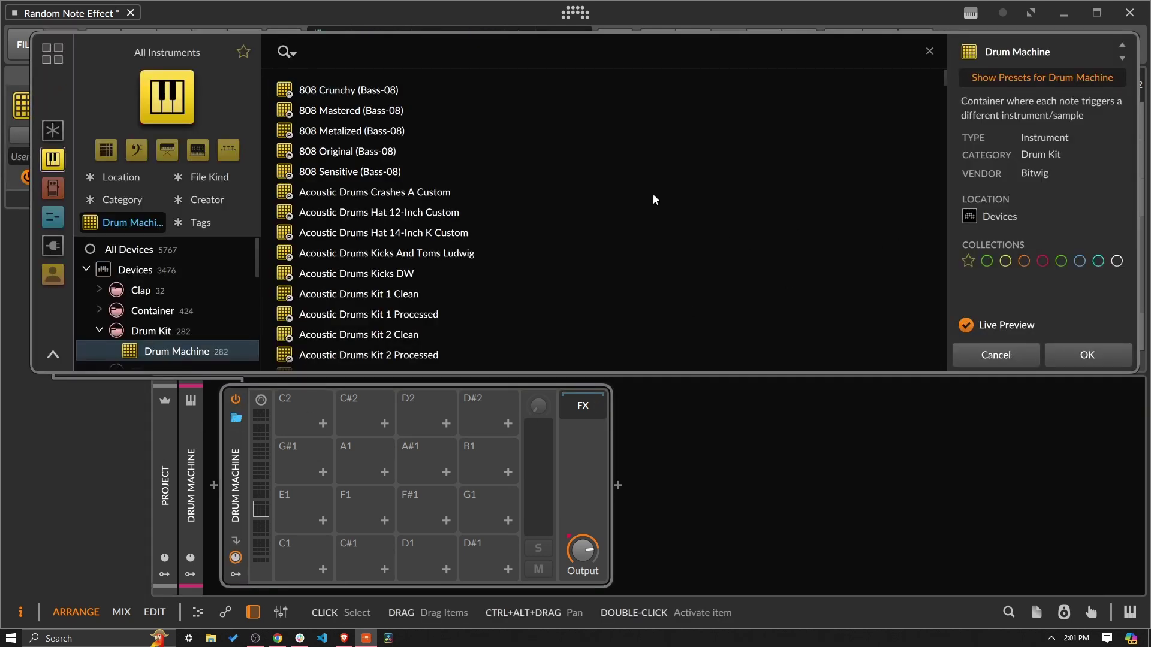
pyautogui.scroll(-3, 653, 194)
pyautogui.scroll(-1, 653, 197)
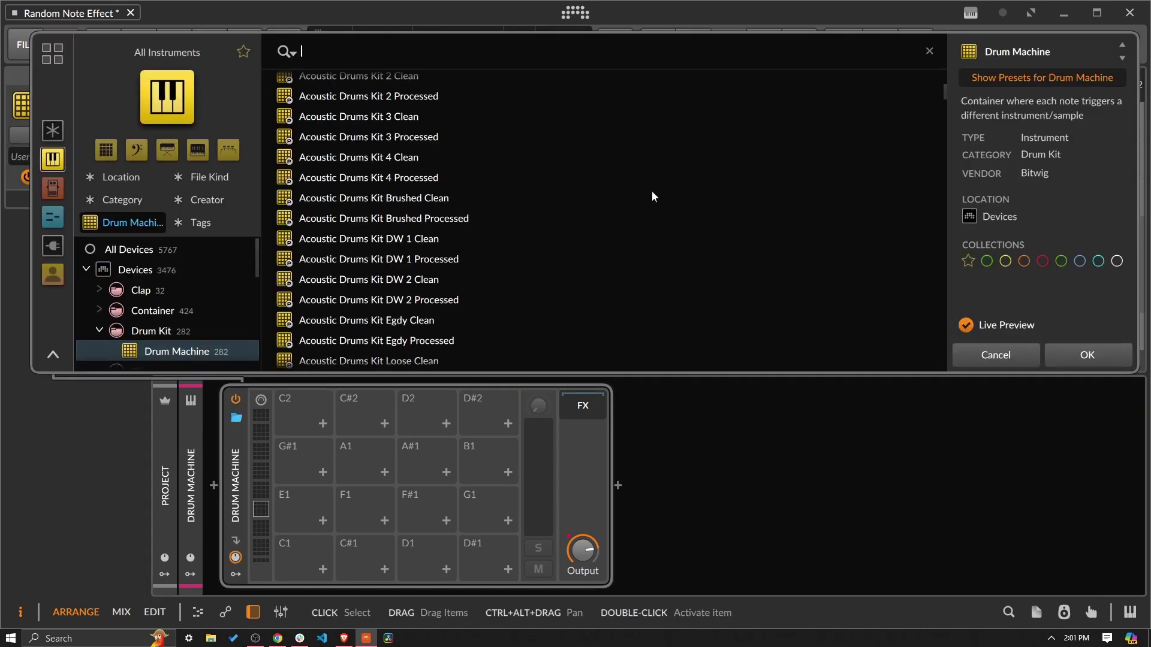
pyautogui.scroll(-6, 653, 197)
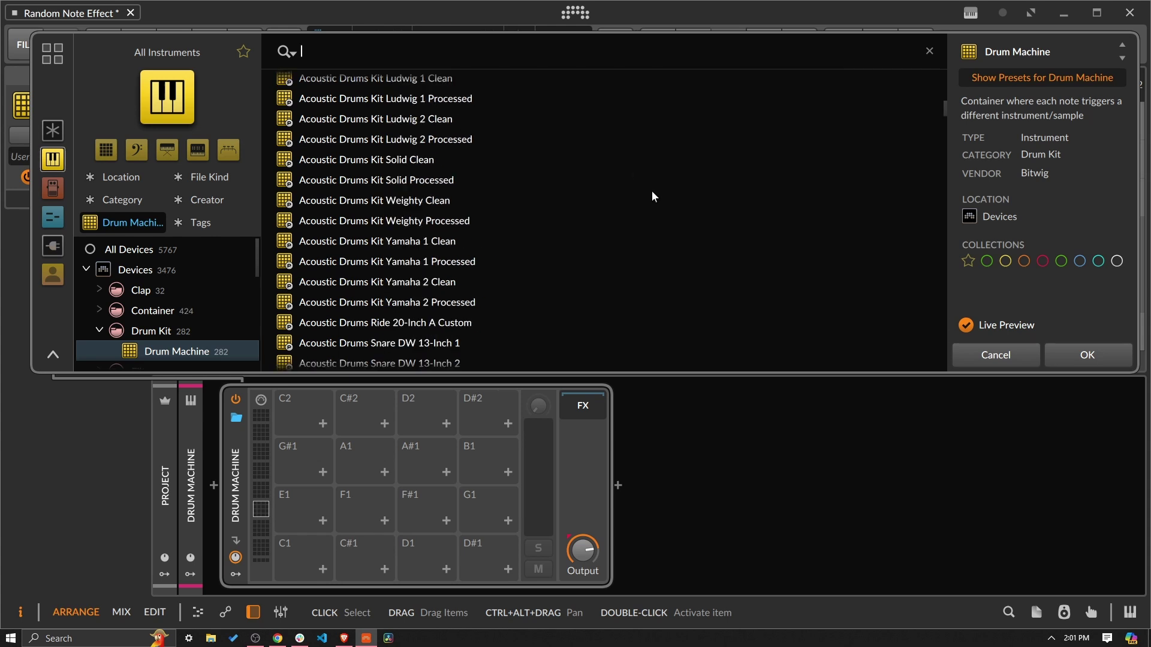
pyautogui.scroll(-2, 652, 191)
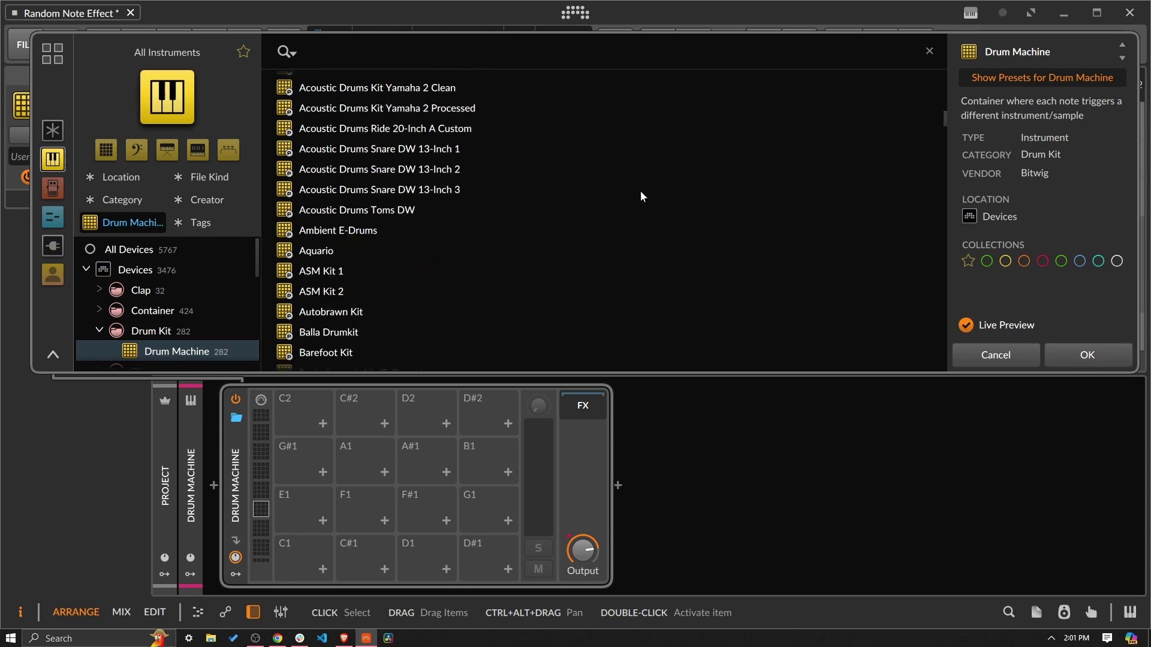
pyautogui.click(376, 210)
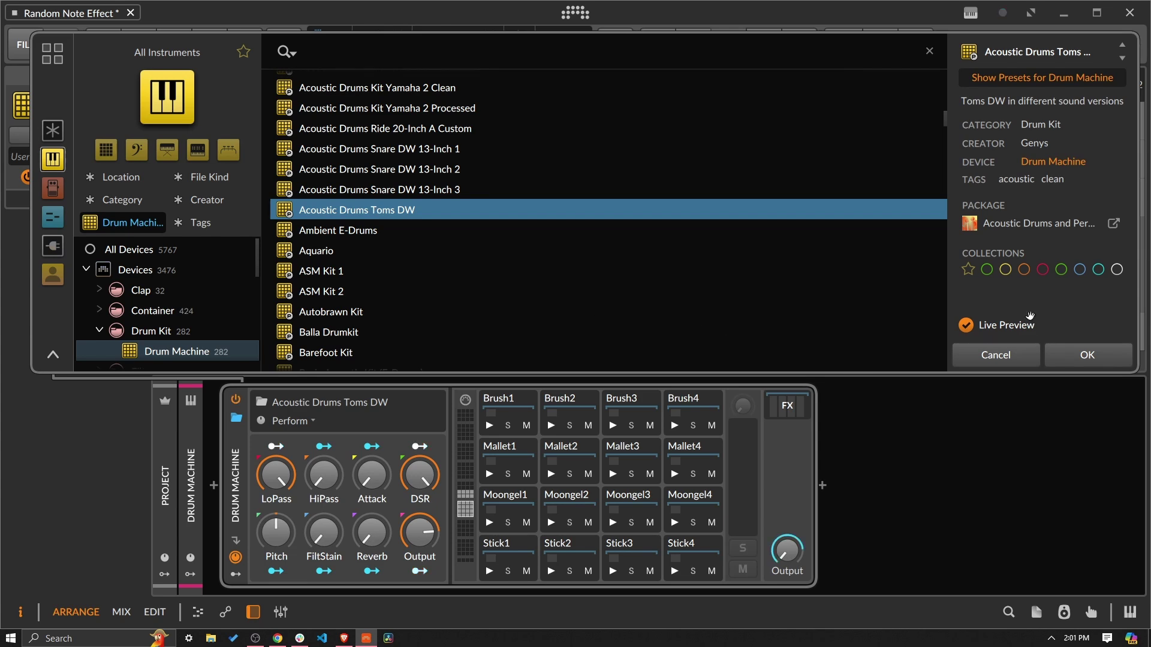
pyautogui.click(1073, 354)
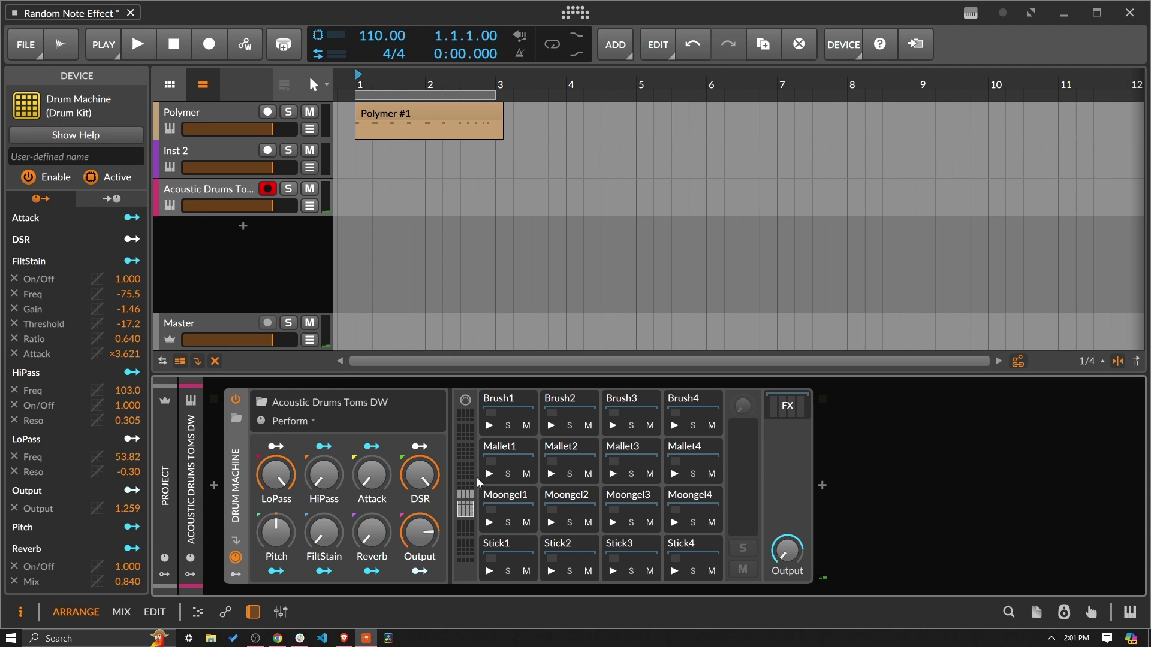
# Insert a Randomize note effect before the toms Drum Machine
pyautogui.click(213, 485)
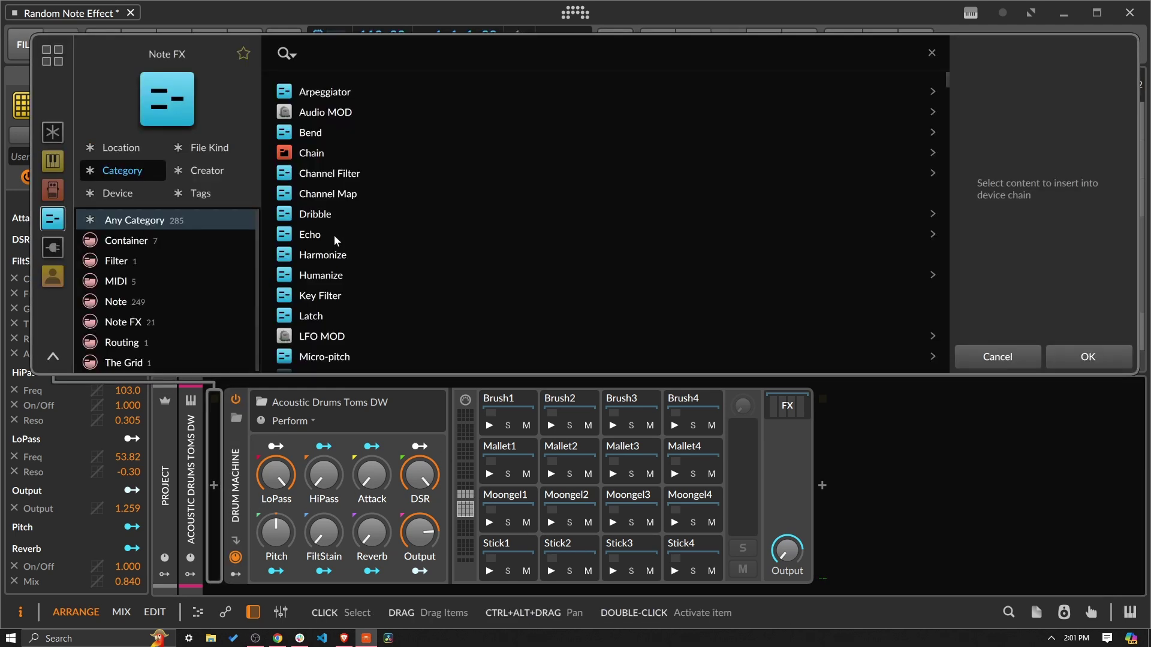
pyautogui.write('ra')
pyautogui.click(329, 91)
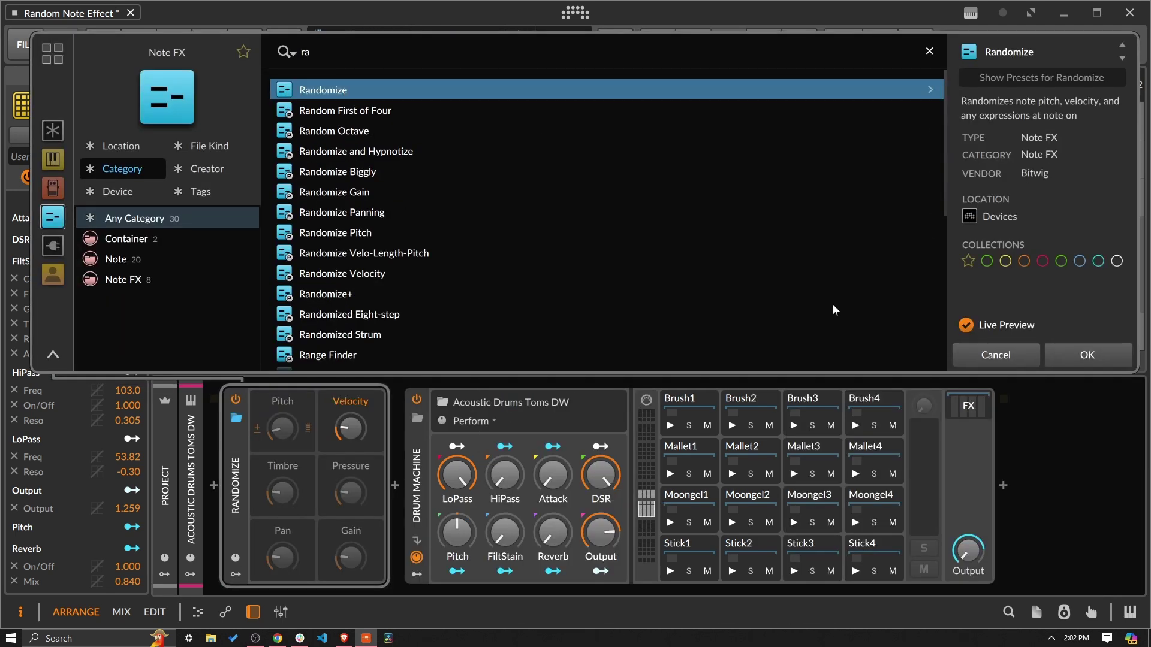
pyautogui.click(1066, 352)
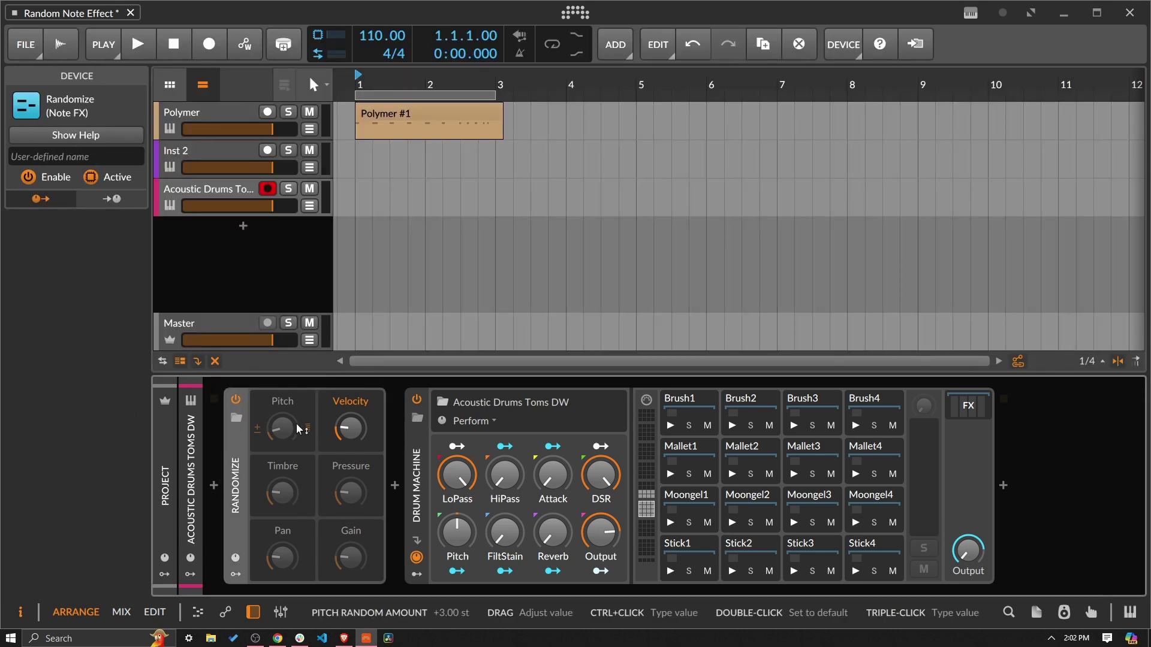
# Set Randomize to unipolar pitch only, Velocity off, with a 12 st pitch amount
pyautogui.click(290, 409)
pyautogui.click(257, 429)
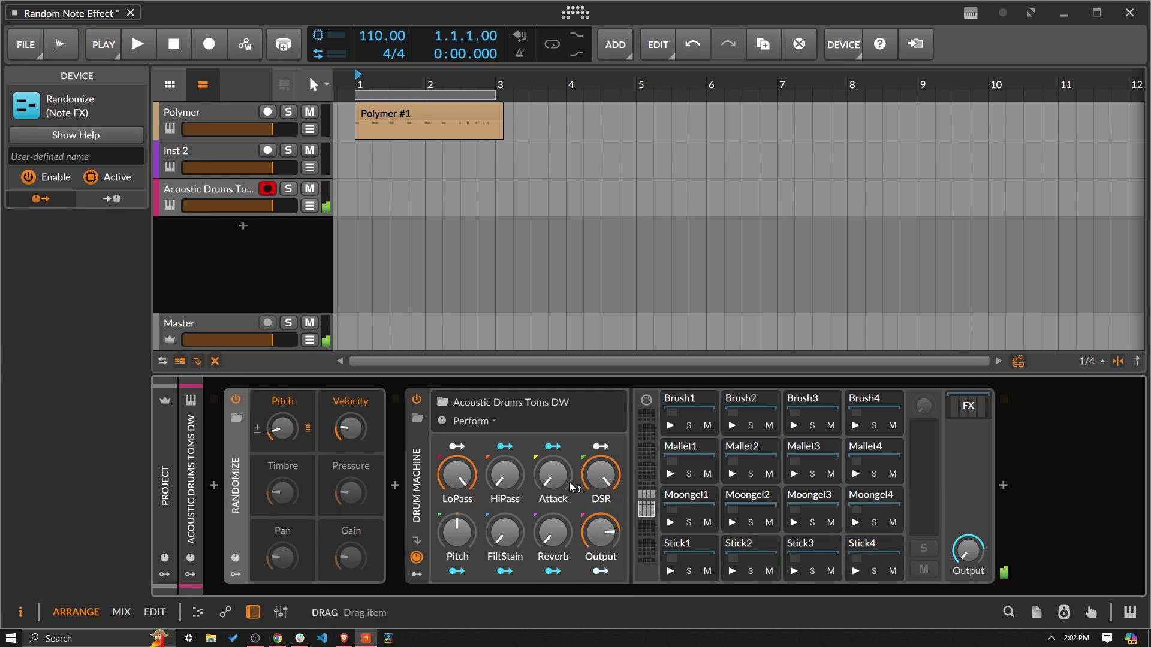
pyautogui.click(361, 410)
pyautogui.click(285, 402)
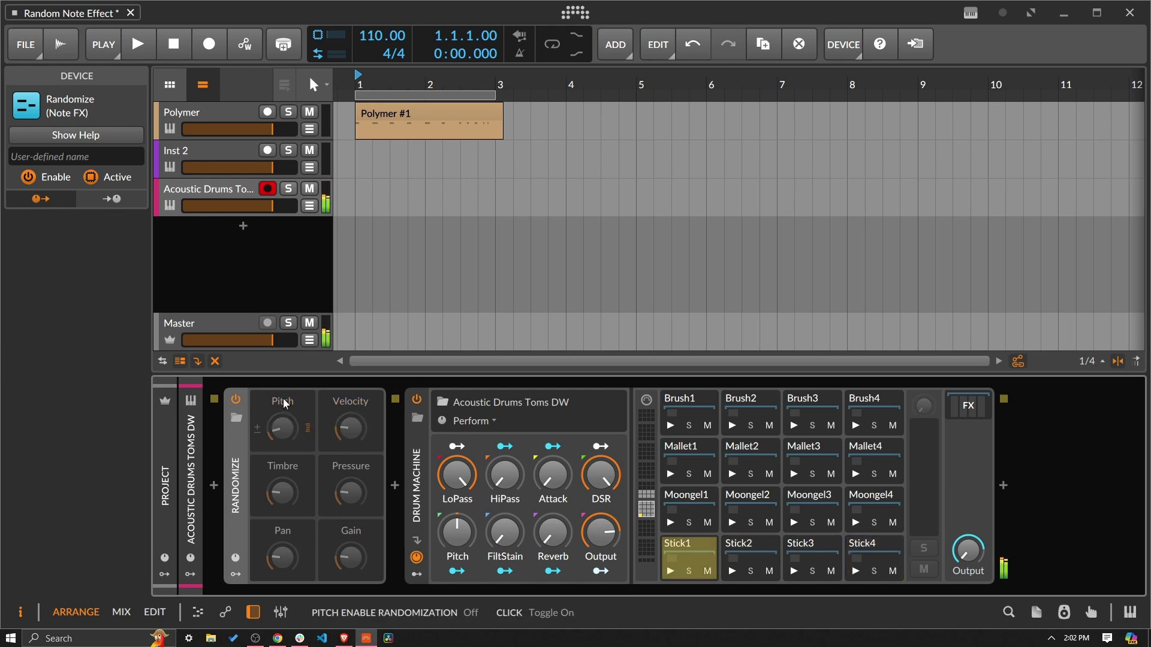
pyautogui.click(285, 405)
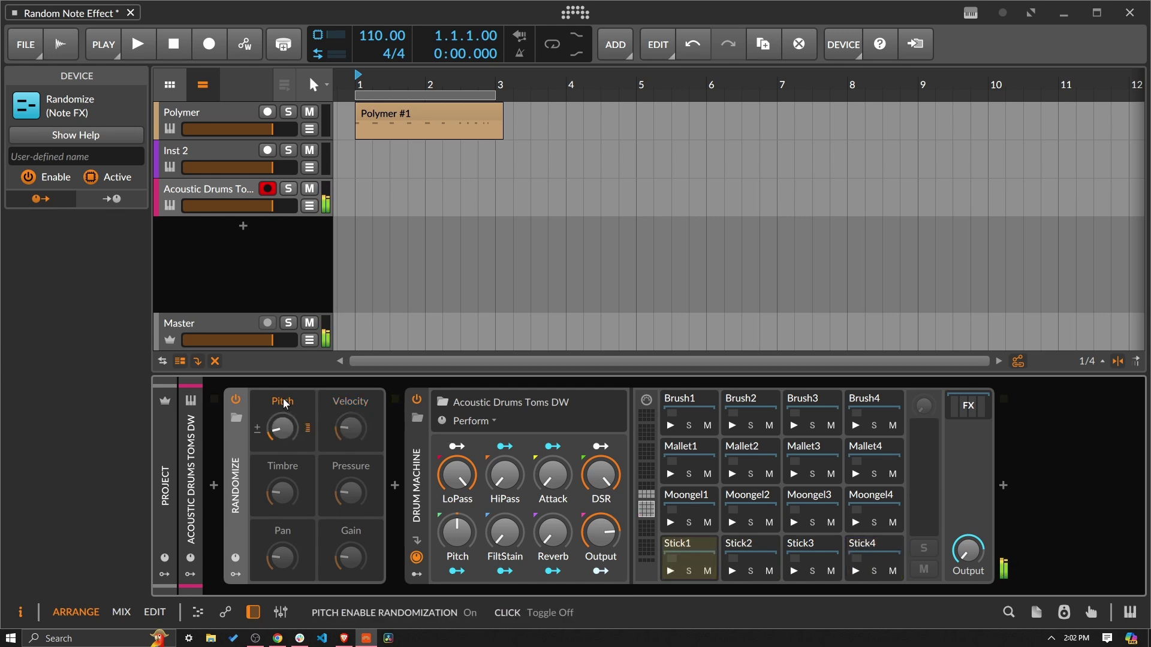
pyautogui.keyDown('ctrl'); pyautogui.click(288, 432); pyautogui.keyUp('ctrl')
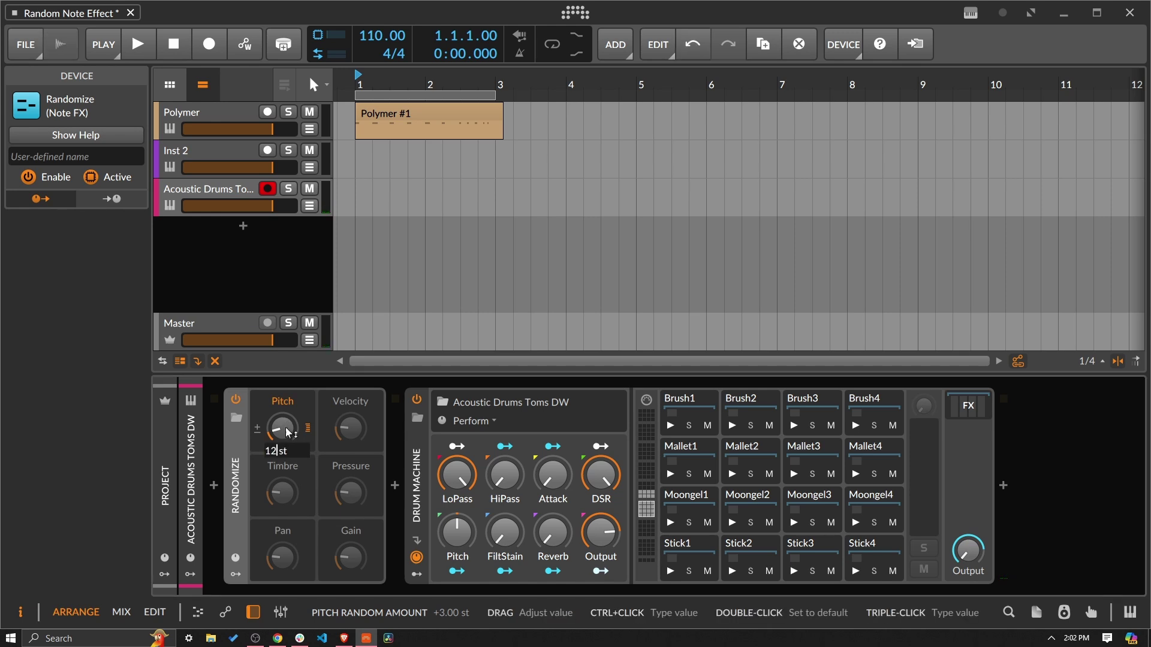
pyautogui.press('Return')
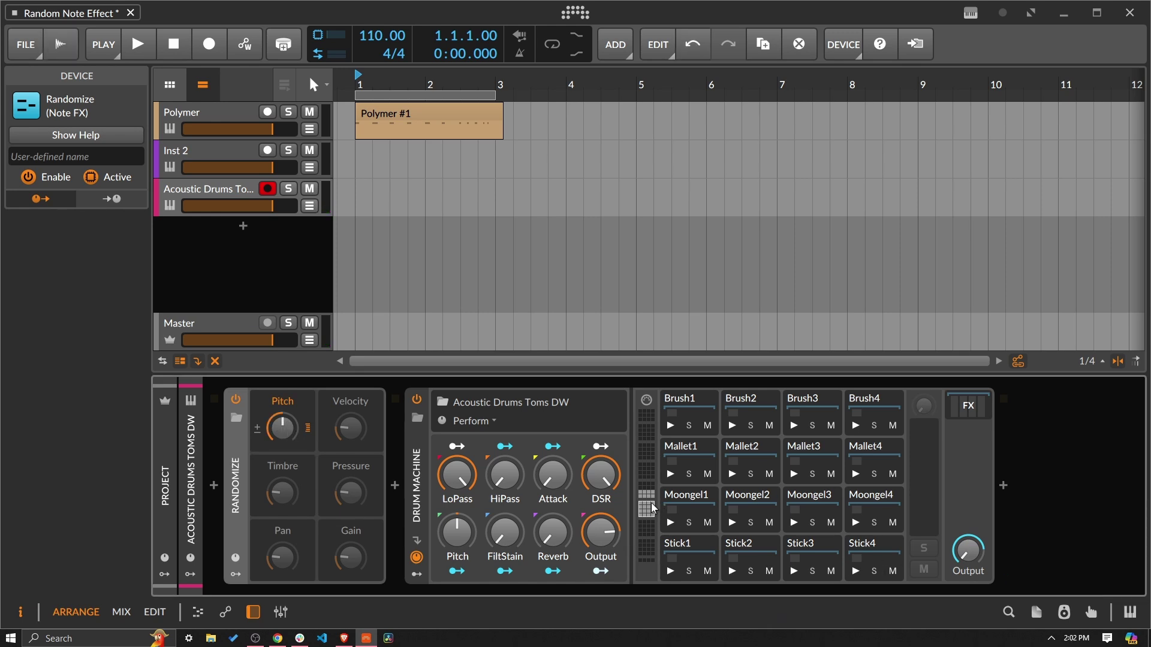